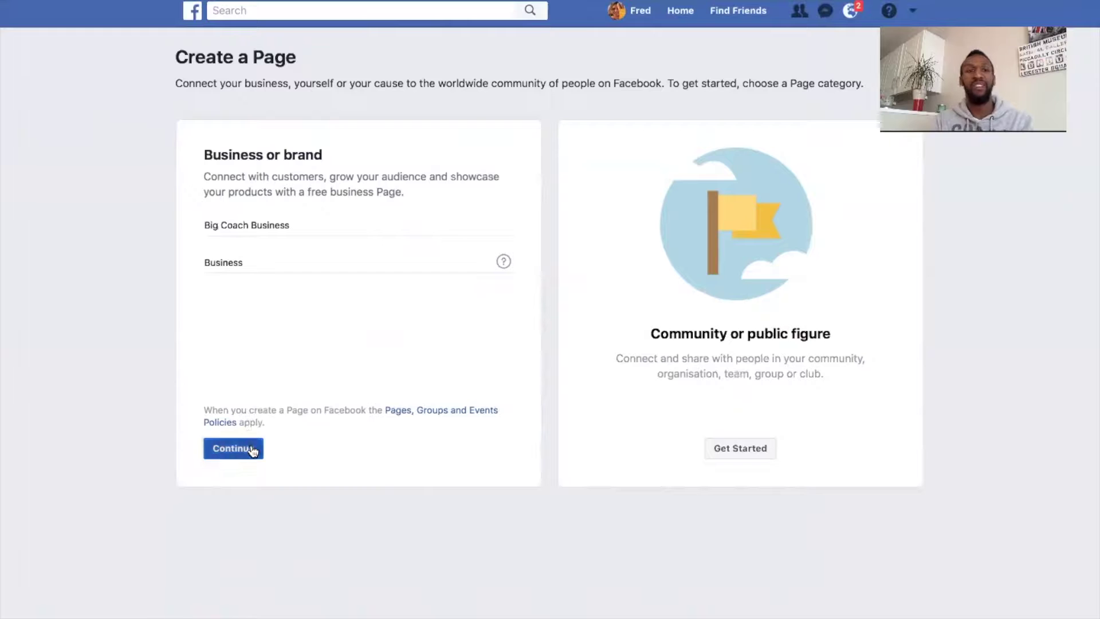
Submit the Business or brand form with page name Big Coach Business and category Business
{"action": "left_click", "coordinate": [252, 450]}
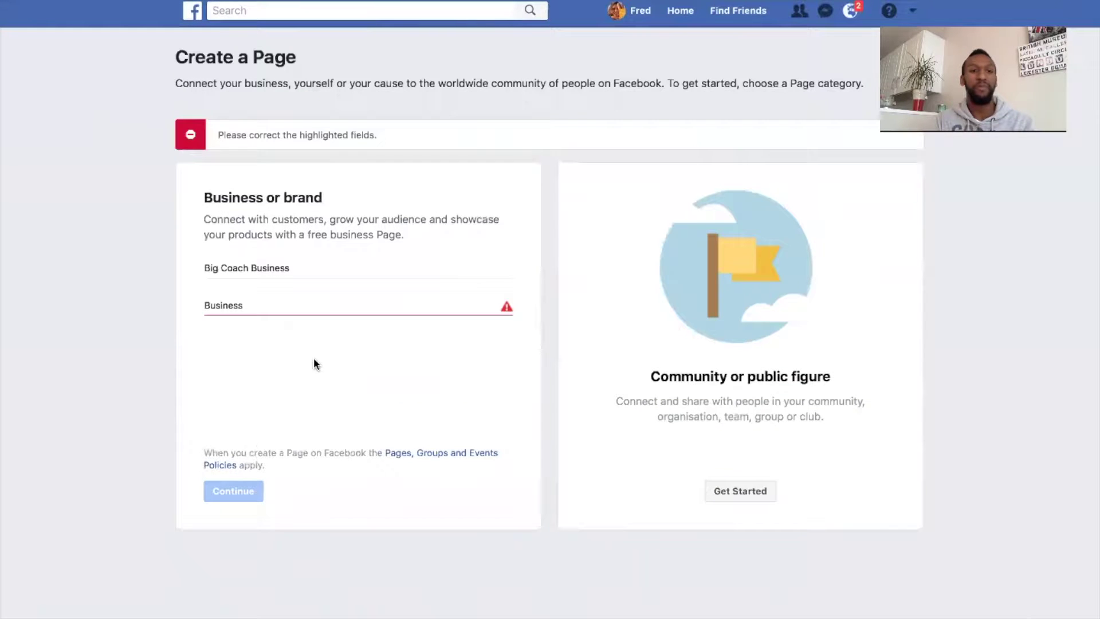
Set the page category to Business service and hide the address from visitors
{"action": "left_click", "coordinate": [309, 305]}
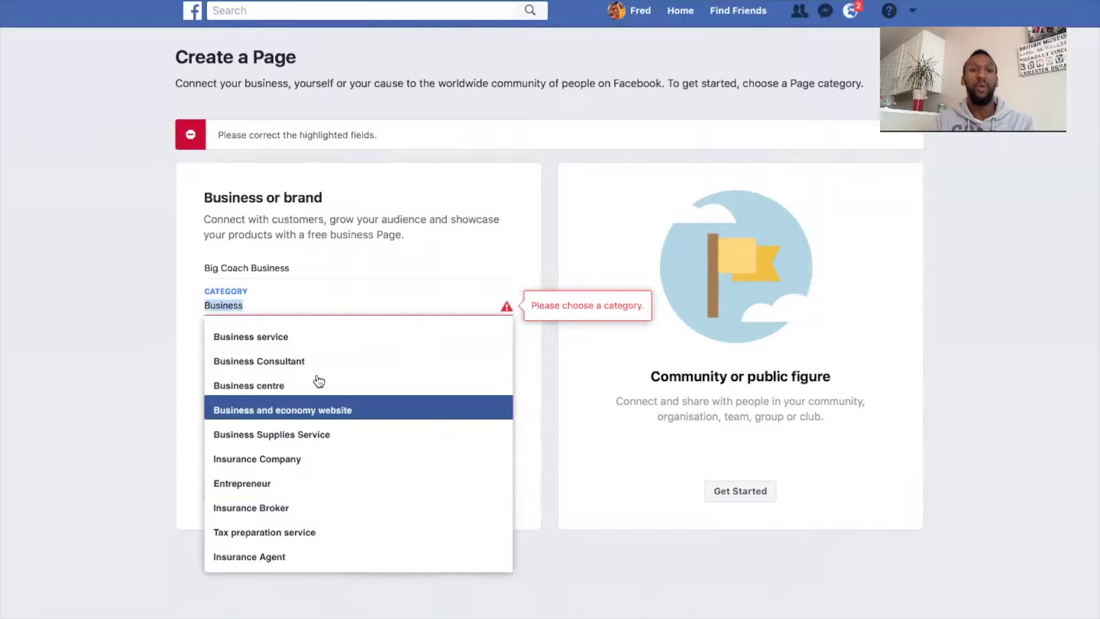
{"action": "left_click", "coordinate": [353, 333]}
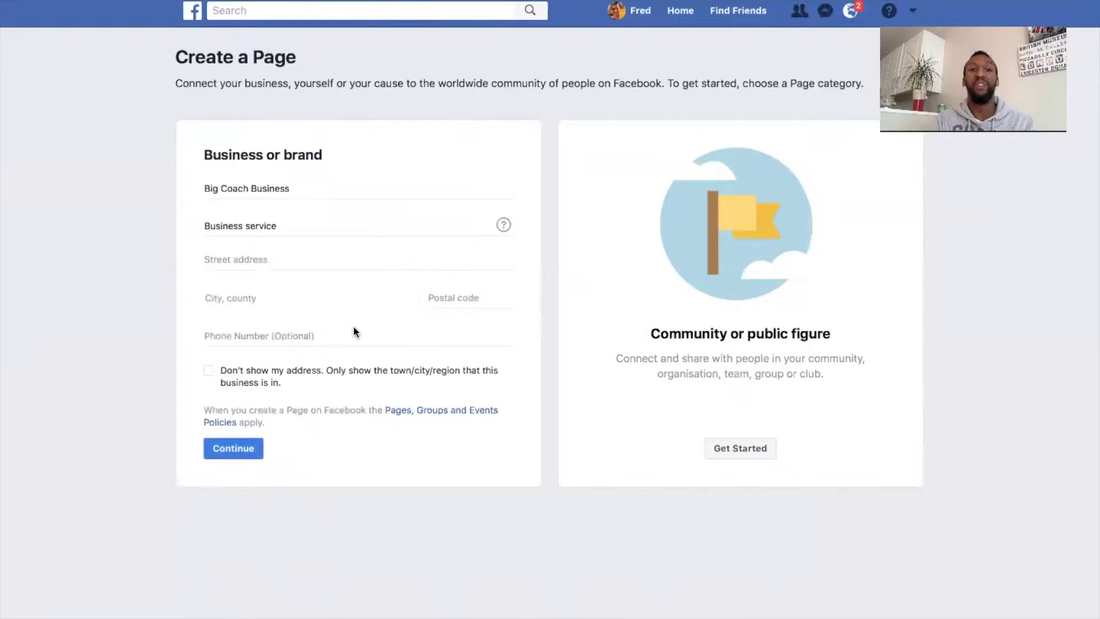
{"action": "left_click", "coordinate": [289, 259]}
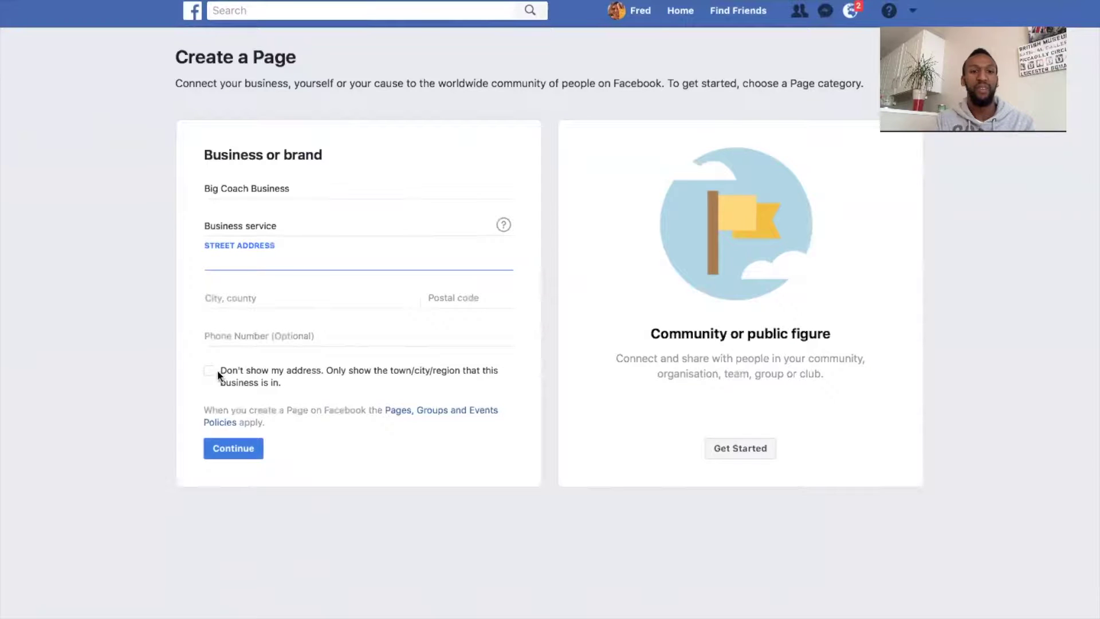
{"action": "left_click", "coordinate": [209, 371]}
{"action": "left_click", "coordinate": [298, 256]}
Fill in the street, city and postcode, then create the page
{"action": "type", "text": "O"}
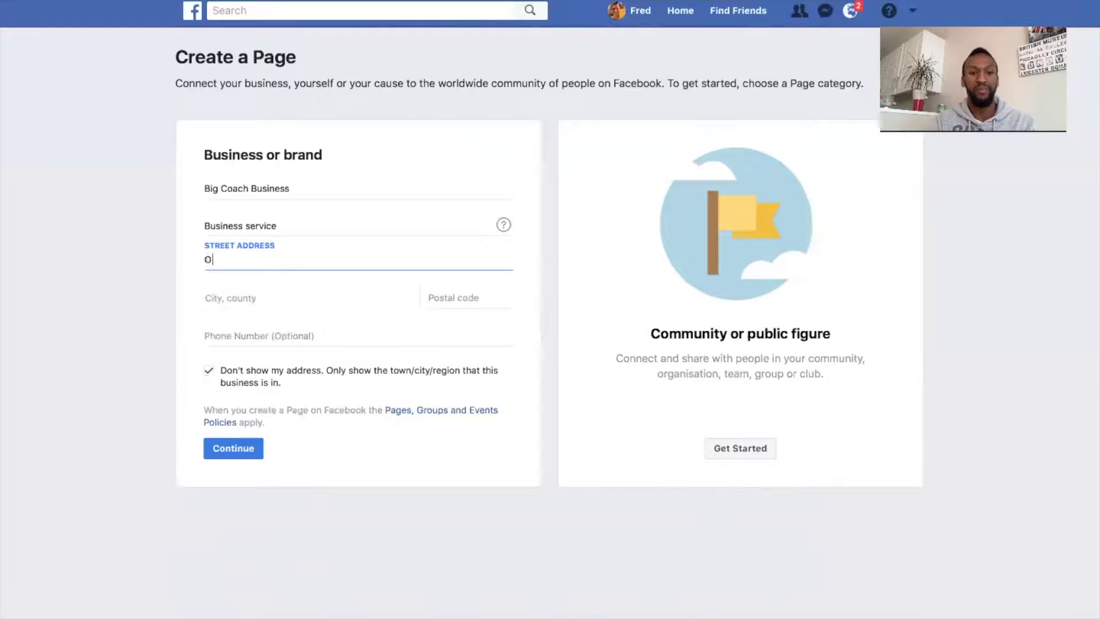
{"action": "type", "text": "xley Ro"}
{"action": "key", "text": "BackSpace"}
{"action": "key", "text": "BackSpace"}
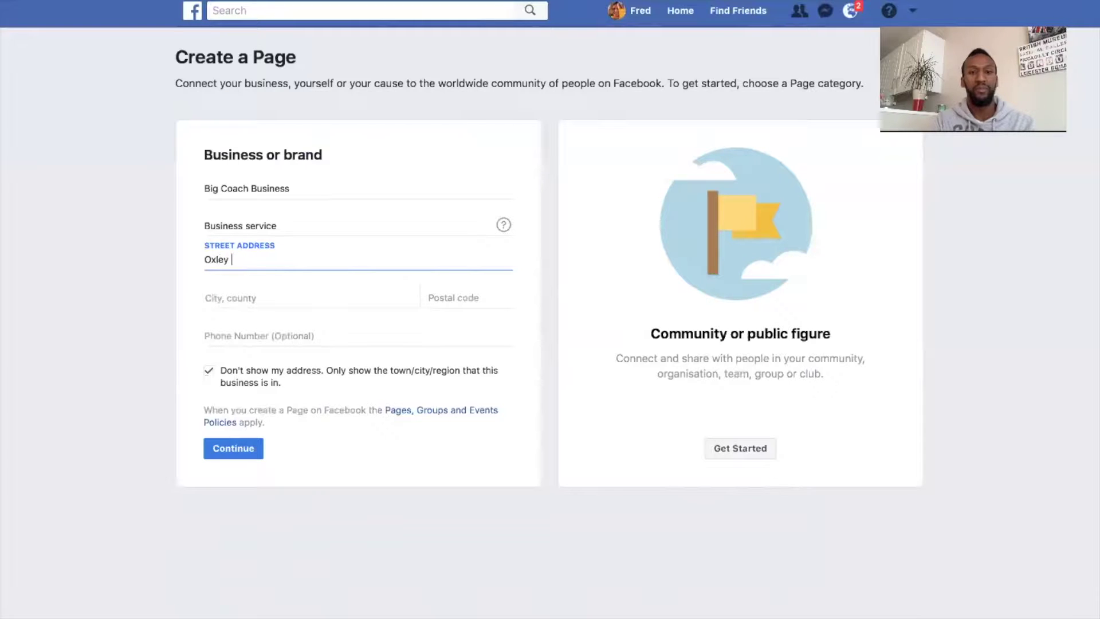
{"action": "key", "text": "Tab"}
{"action": "type", "text": "Milton"}
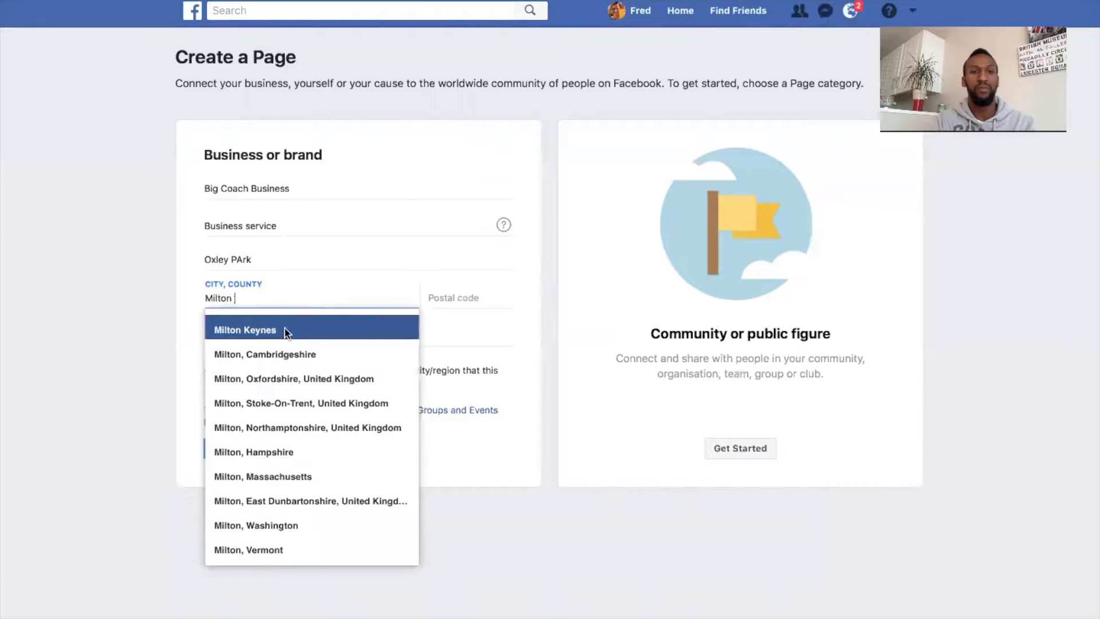
{"action": "left_click", "coordinate": [287, 331]}
{"action": "type", "text": "MK"}
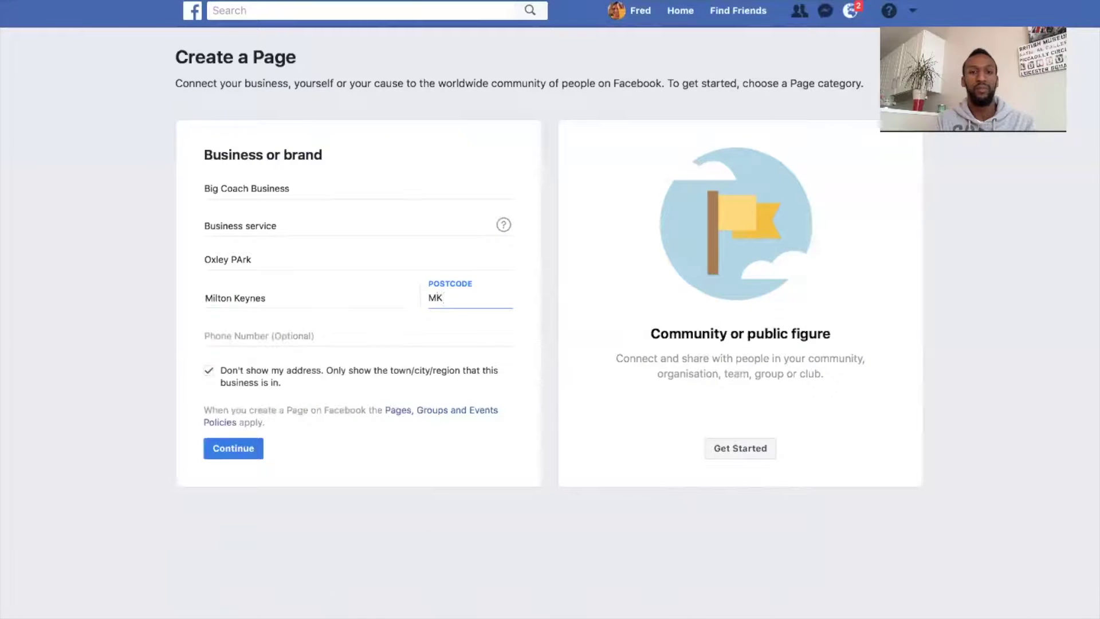
{"action": "type", "text": "$"}
{"action": "key", "text": "BackSpace"}
{"action": "type", "text": "4"}
{"action": "left_click", "coordinate": [231, 448]}
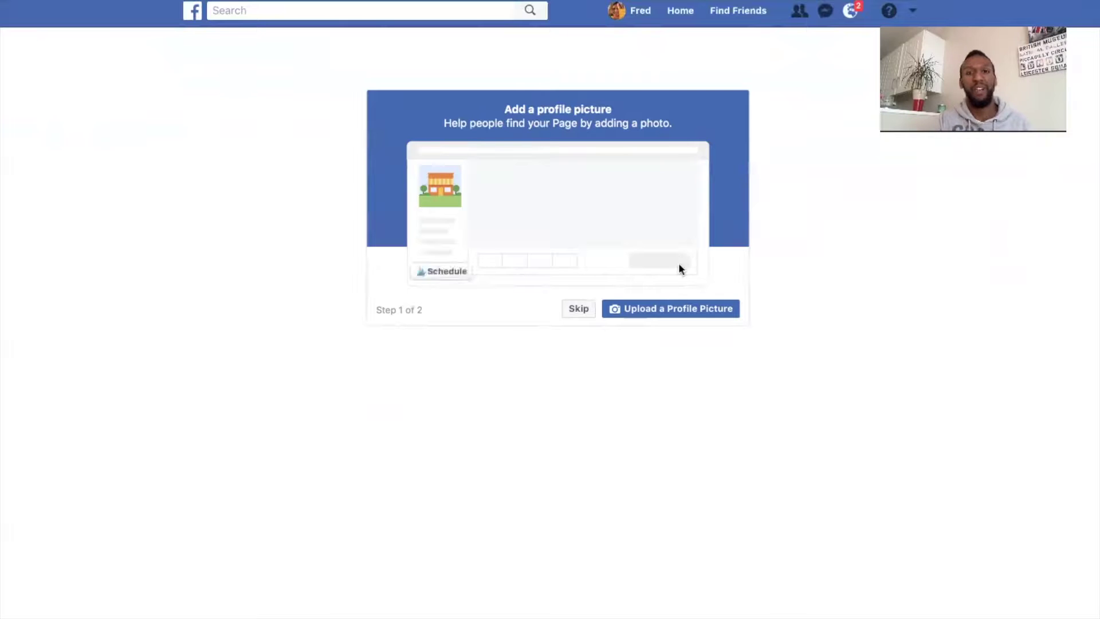
Upload an image as the page's profile picture
{"action": "left_click", "coordinate": [685, 309]}
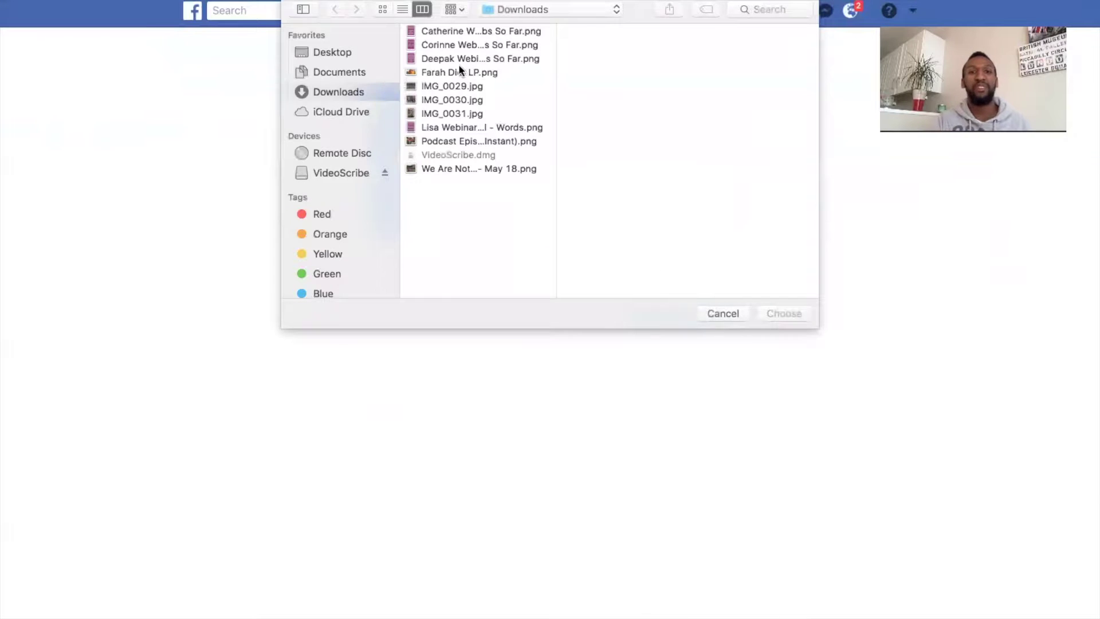
{"action": "left_click", "coordinate": [459, 70]}
{"action": "double_click", "coordinate": [458, 70]}
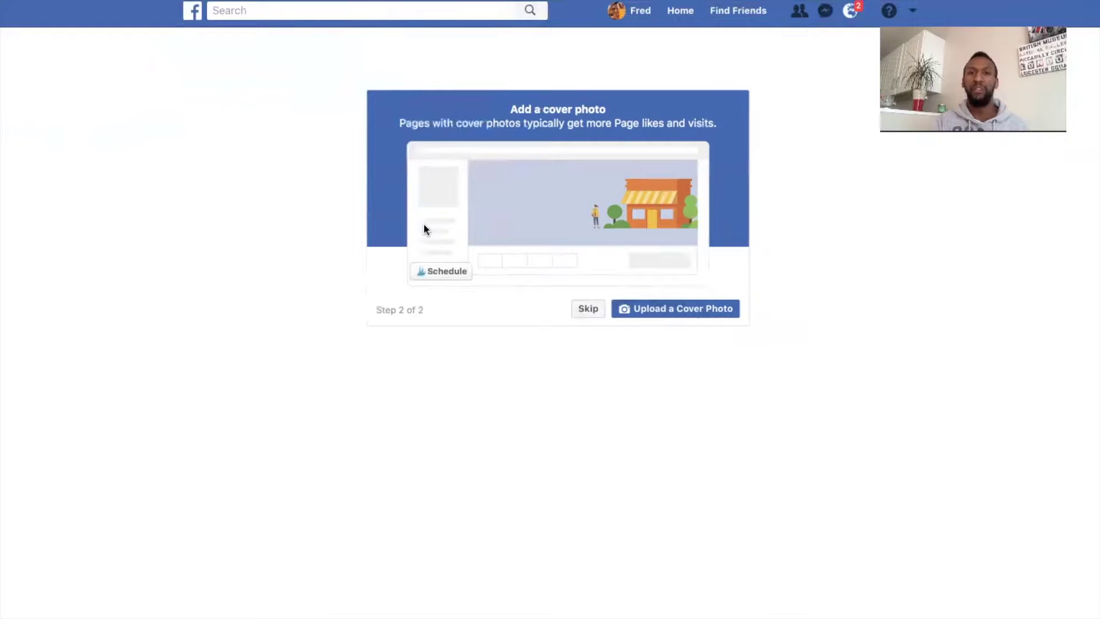
Upload the BCLC logo from iCloud Drive > Logo as the cover photo
{"action": "left_click", "coordinate": [685, 314]}
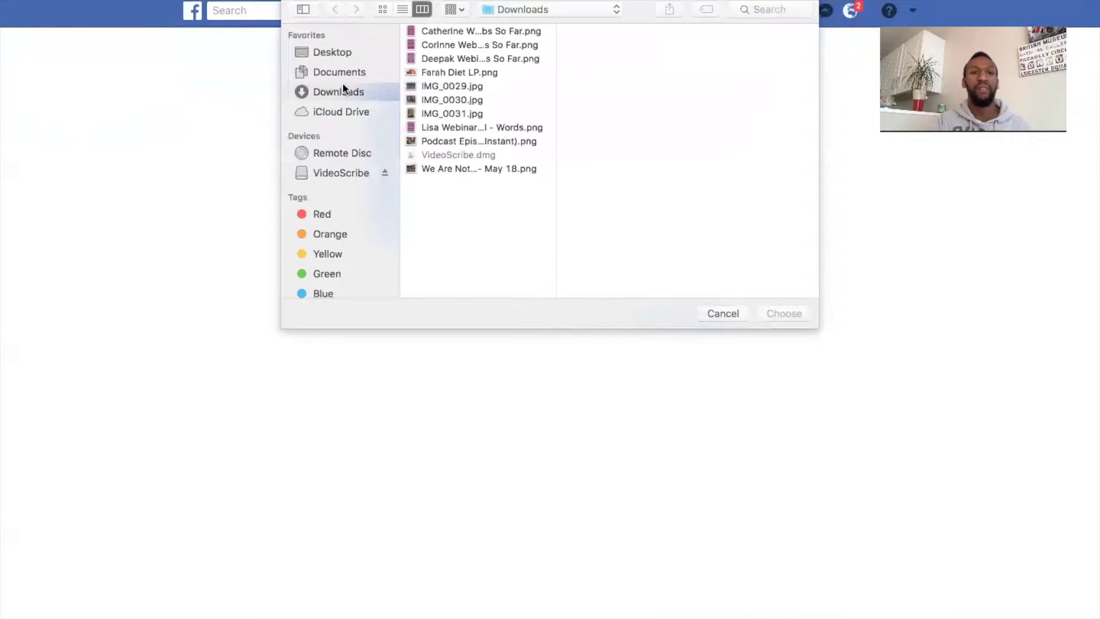
{"action": "left_click", "coordinate": [344, 113]}
{"action": "left_click", "coordinate": [475, 182]}
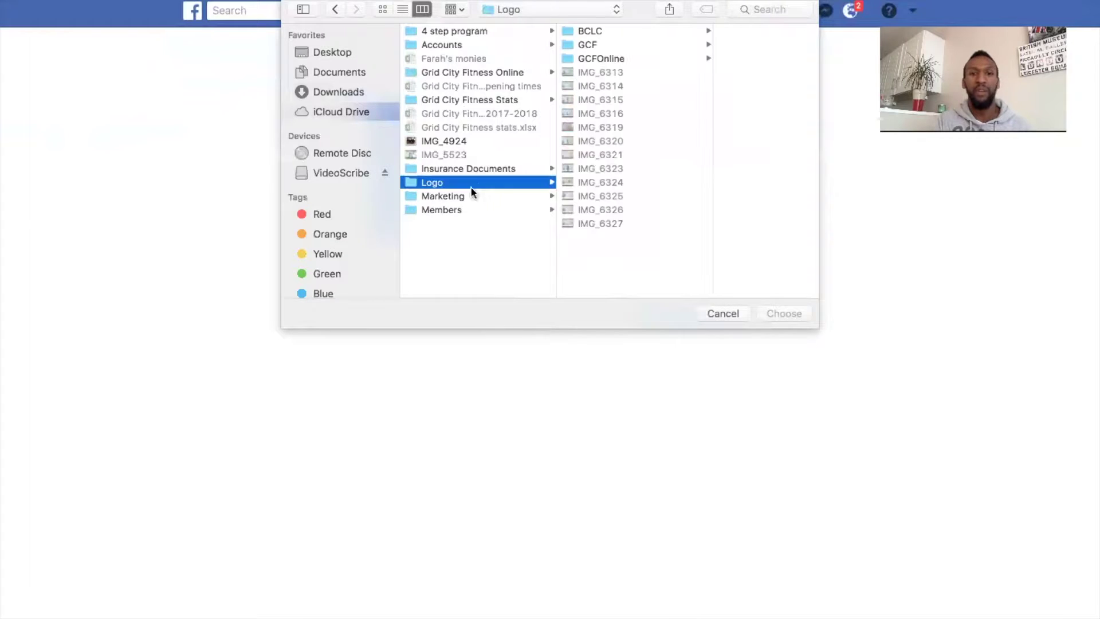
{"action": "left_click", "coordinate": [607, 32]}
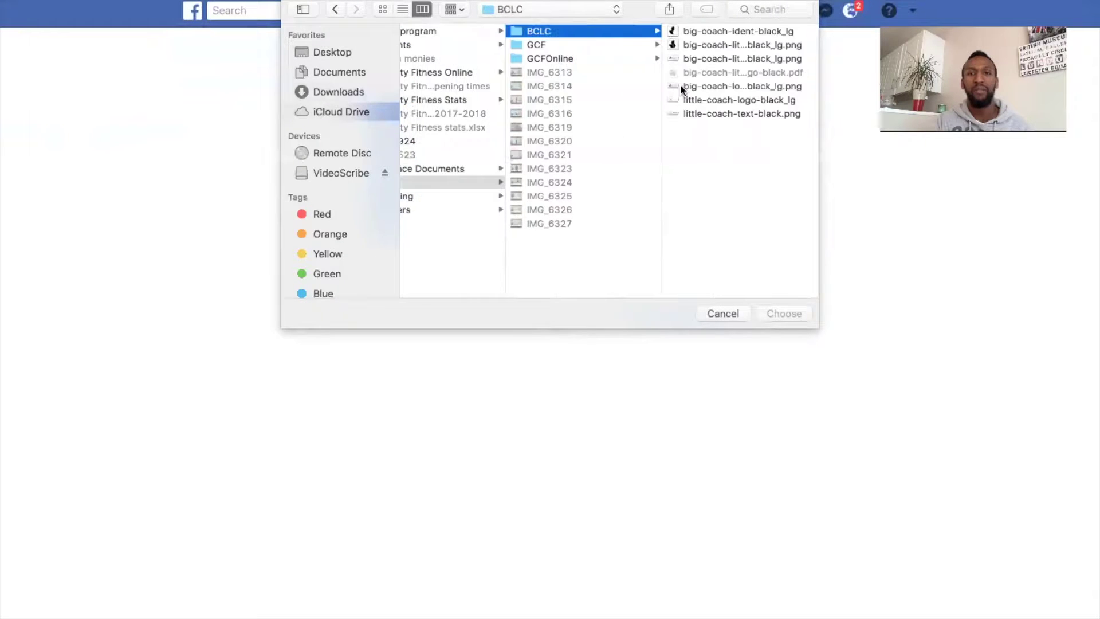
{"action": "left_click", "coordinate": [706, 43]}
{"action": "double_click", "coordinate": [539, 44]}
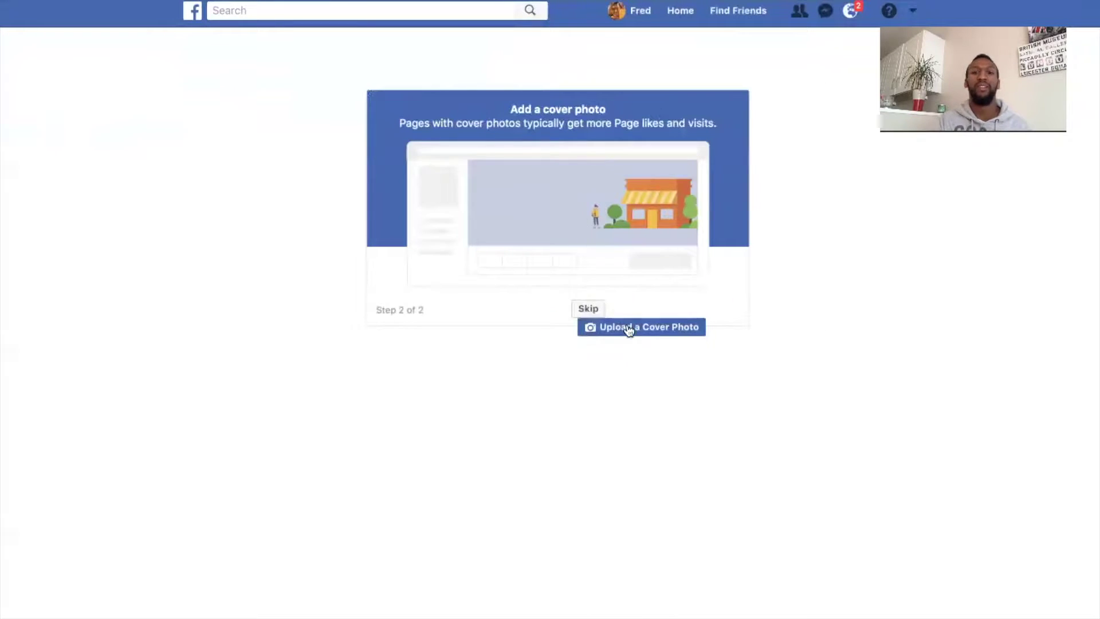
{"action": "left_click", "coordinate": [645, 329]}
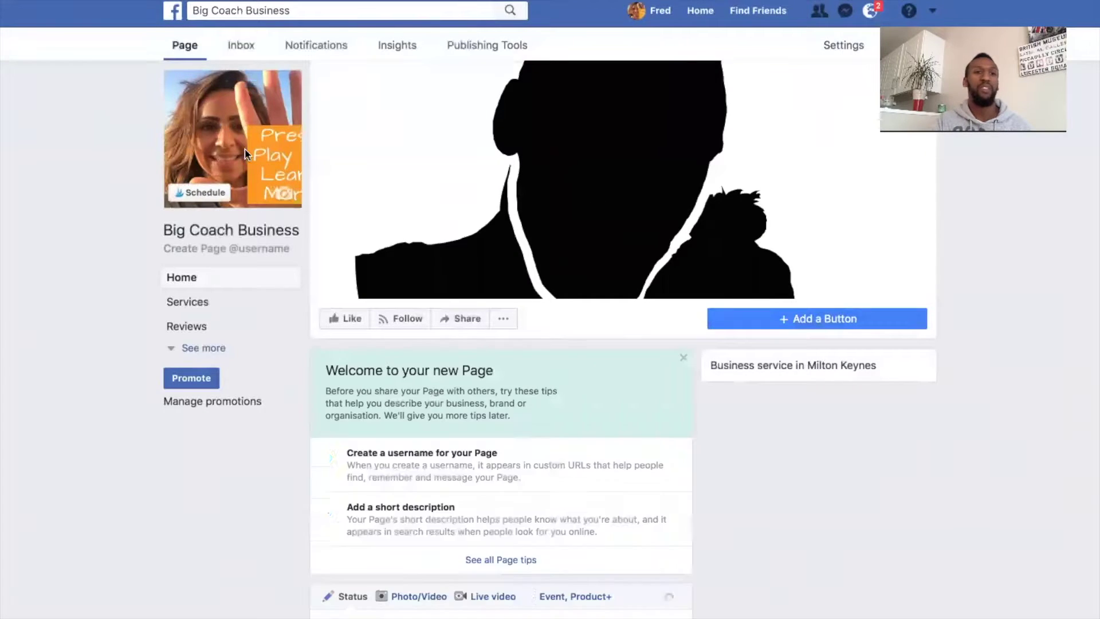
Add a Send Message action button that directs visitors to Facebook Messenger
{"action": "mouse_move", "coordinate": [607, 160]}
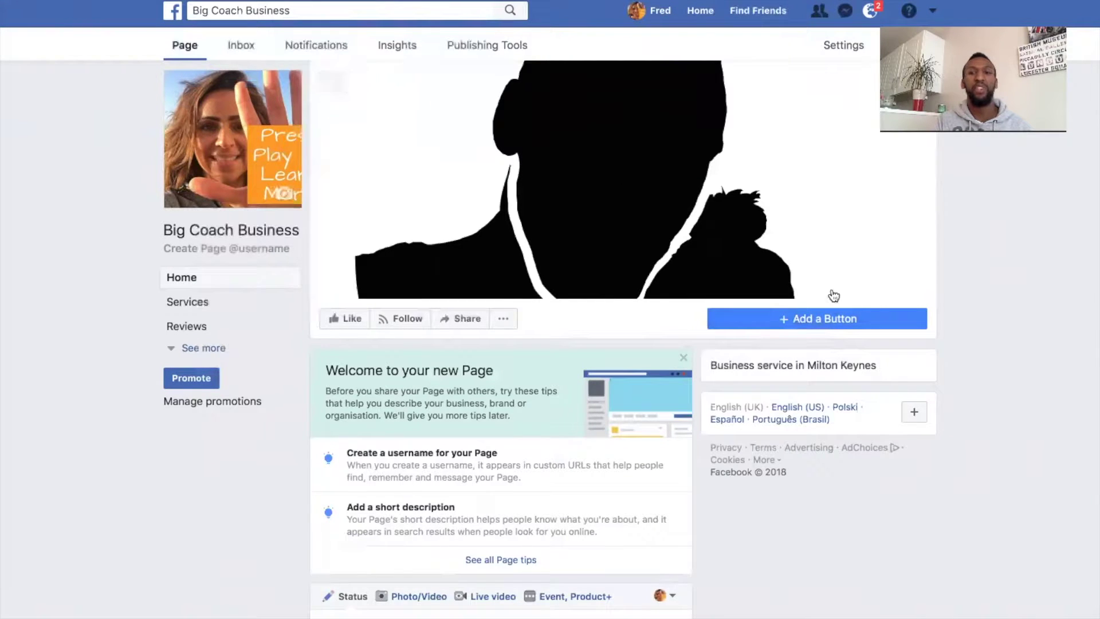
{"action": "left_click", "coordinate": [786, 322]}
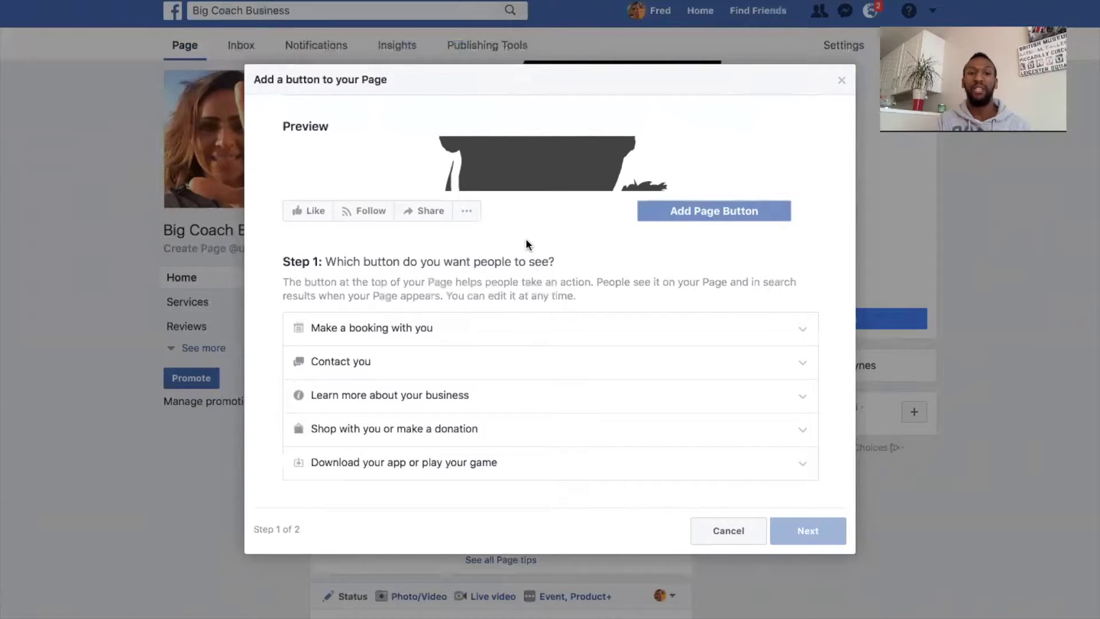
{"action": "left_click", "coordinate": [521, 376]}
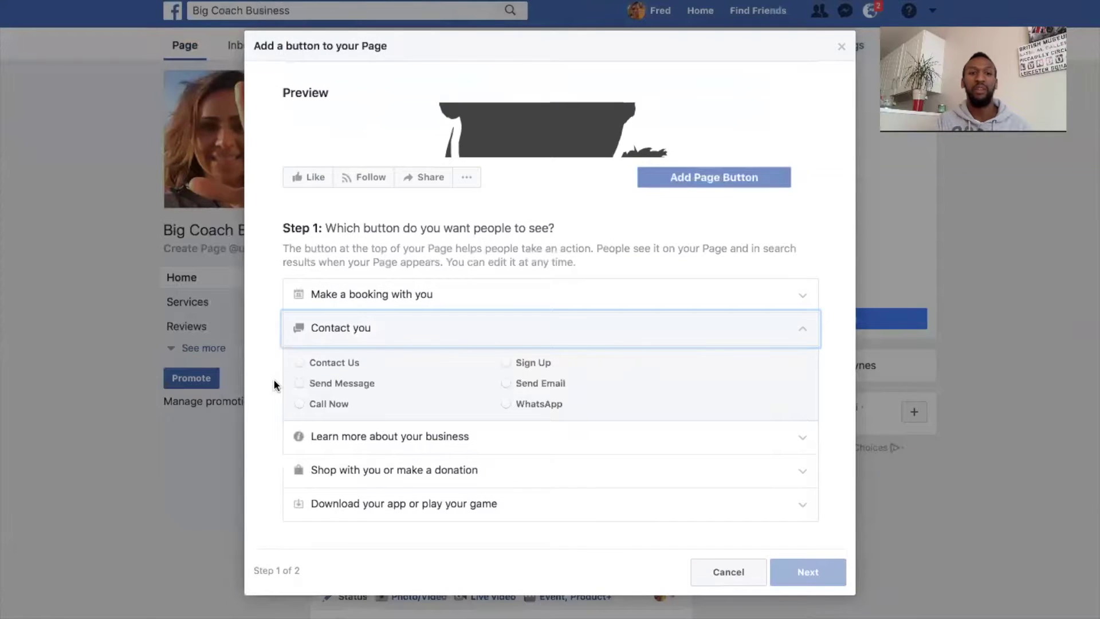
{"action": "left_click", "coordinate": [300, 383]}
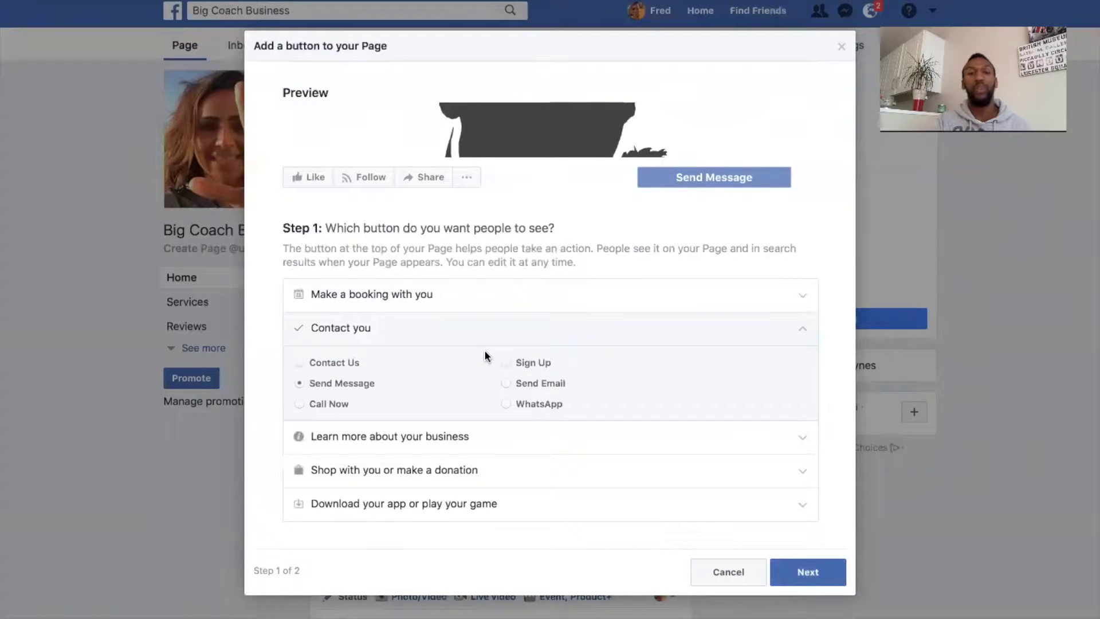
{"action": "left_click", "coordinate": [828, 575]}
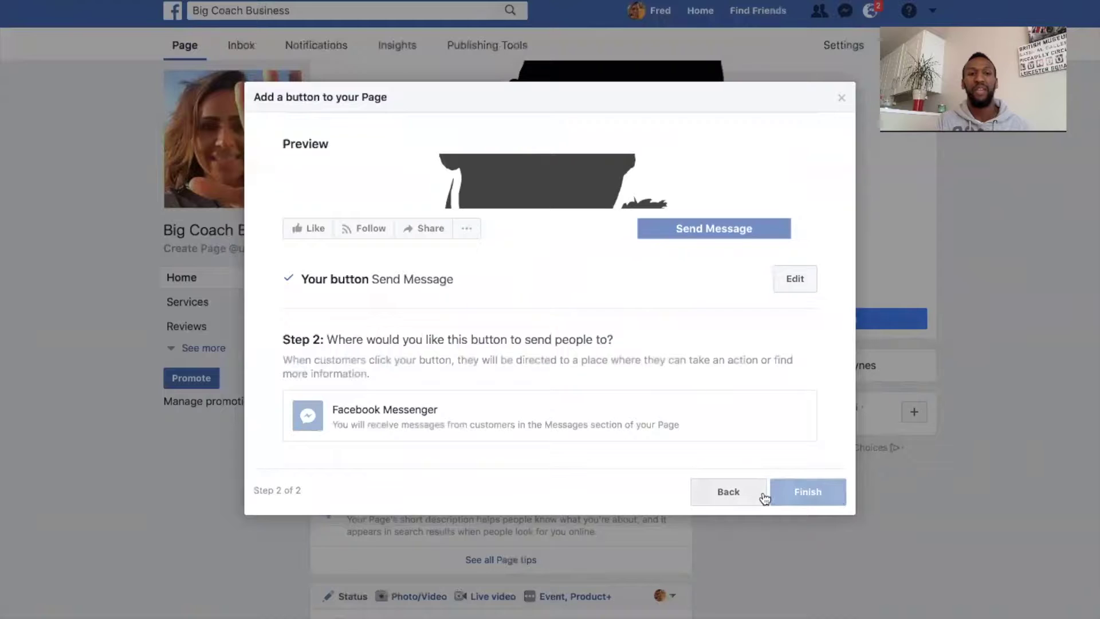
{"action": "left_click", "coordinate": [455, 413]}
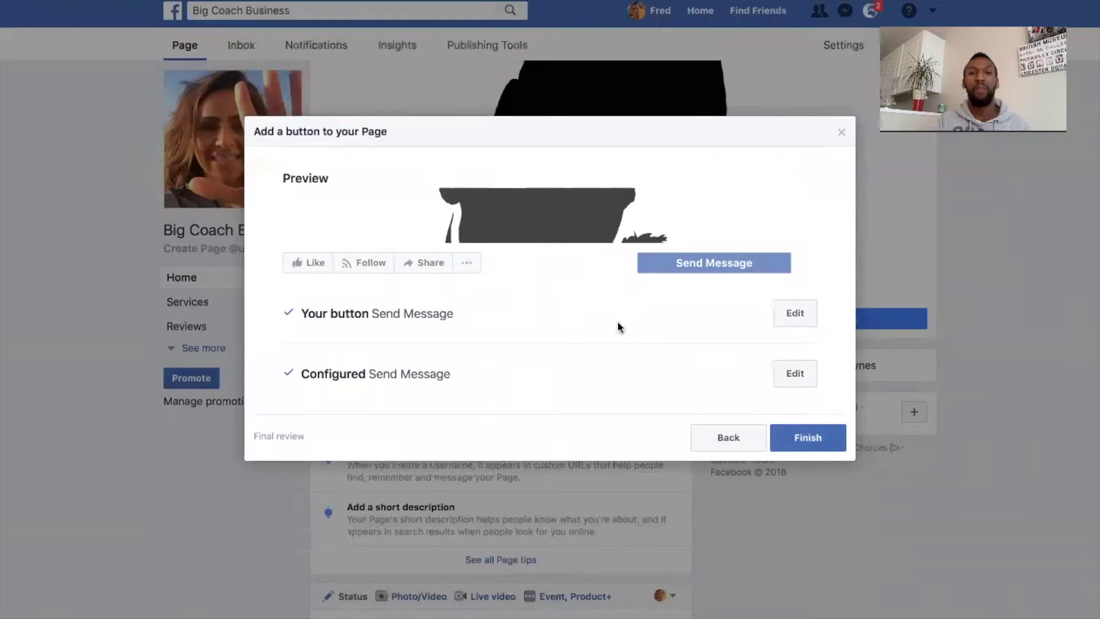
{"action": "left_click", "coordinate": [814, 439]}
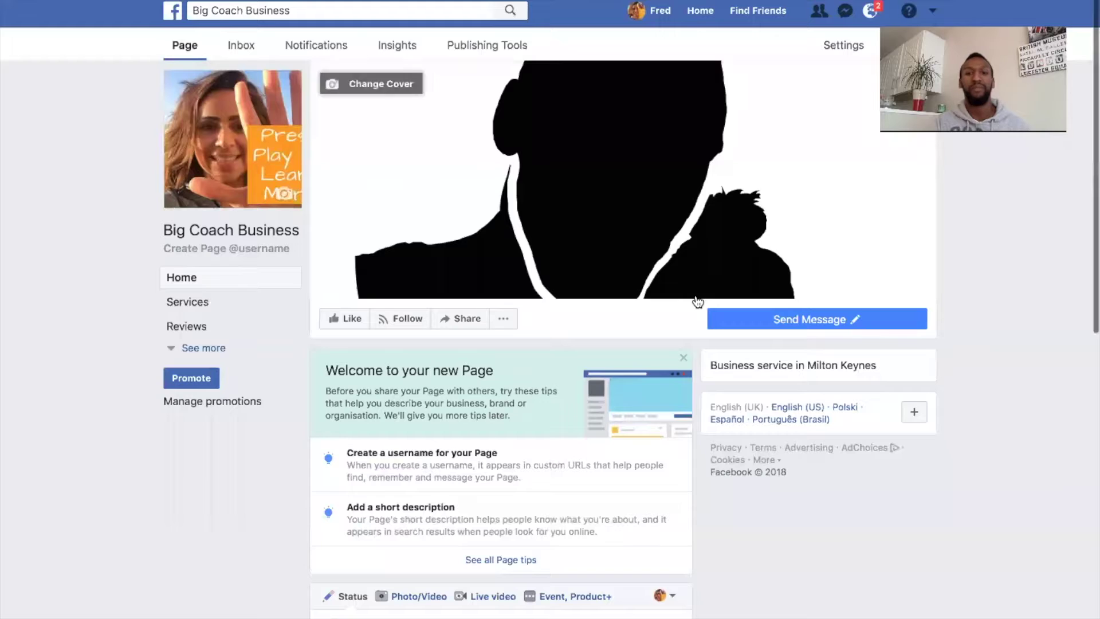
Write a Page post starting 'Hi, I am open for business'
{"action": "mouse_move", "coordinate": [757, 324]}
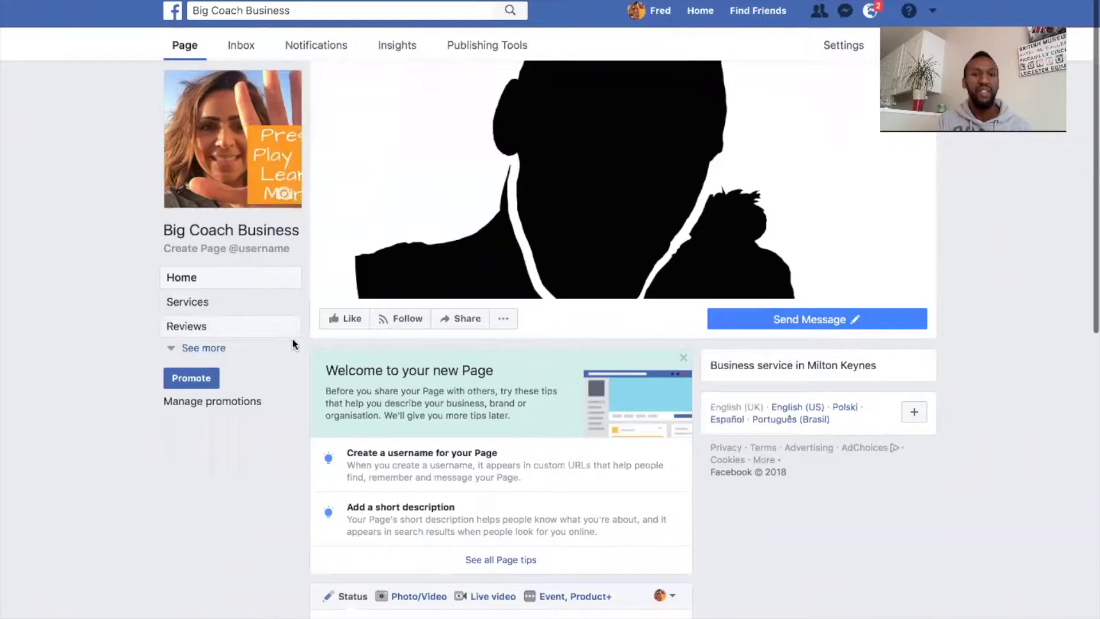
{"action": "scroll", "coordinate": [432, 411], "scroll_direction": "down", "scroll_amount": 5}
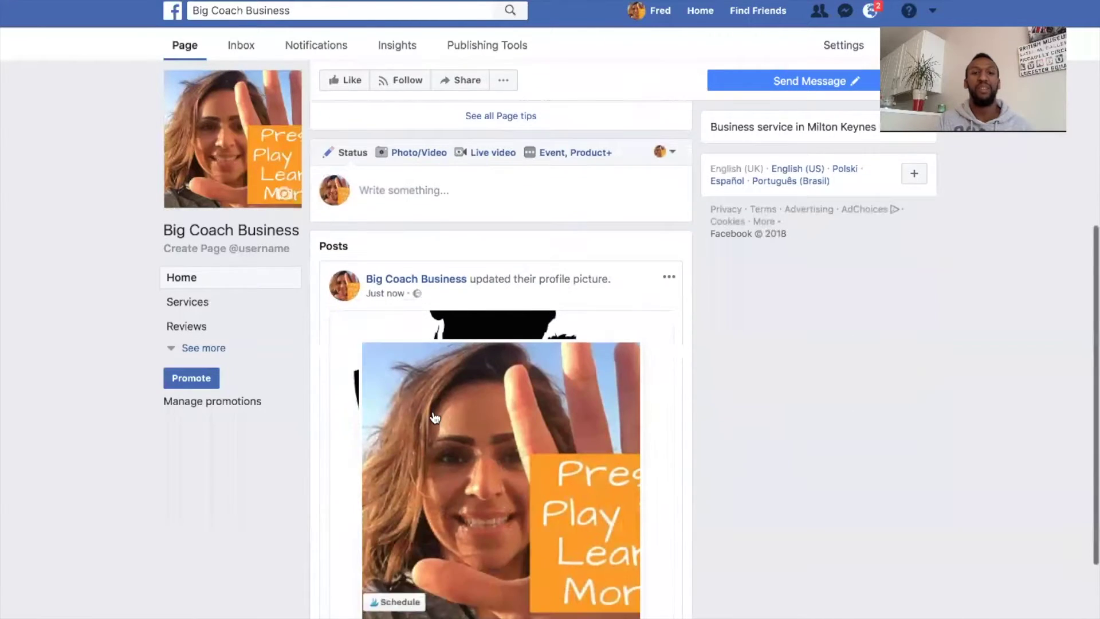
{"action": "scroll", "coordinate": [435, 418], "scroll_direction": "down", "scroll_amount": 4}
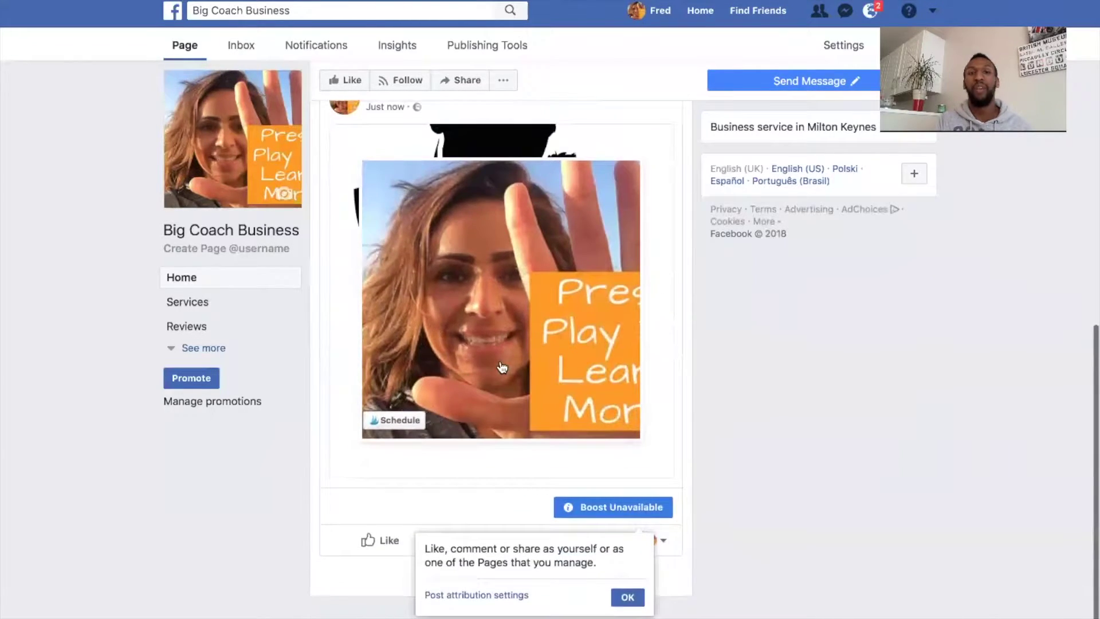
{"action": "scroll", "coordinate": [519, 429], "scroll_direction": "up", "scroll_amount": 4}
{"action": "scroll", "coordinate": [518, 428], "scroll_direction": "up", "scroll_amount": 1}
{"action": "left_click", "coordinate": [397, 206]}
{"action": "type", "text": "Hi"}
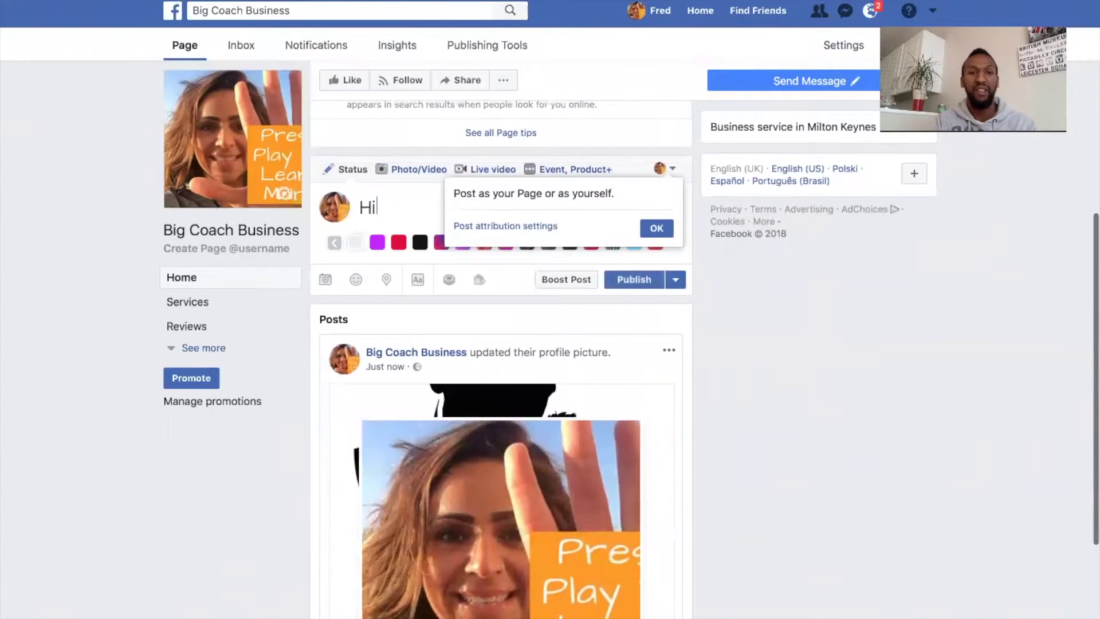
{"action": "type", "text": ", I am op"}
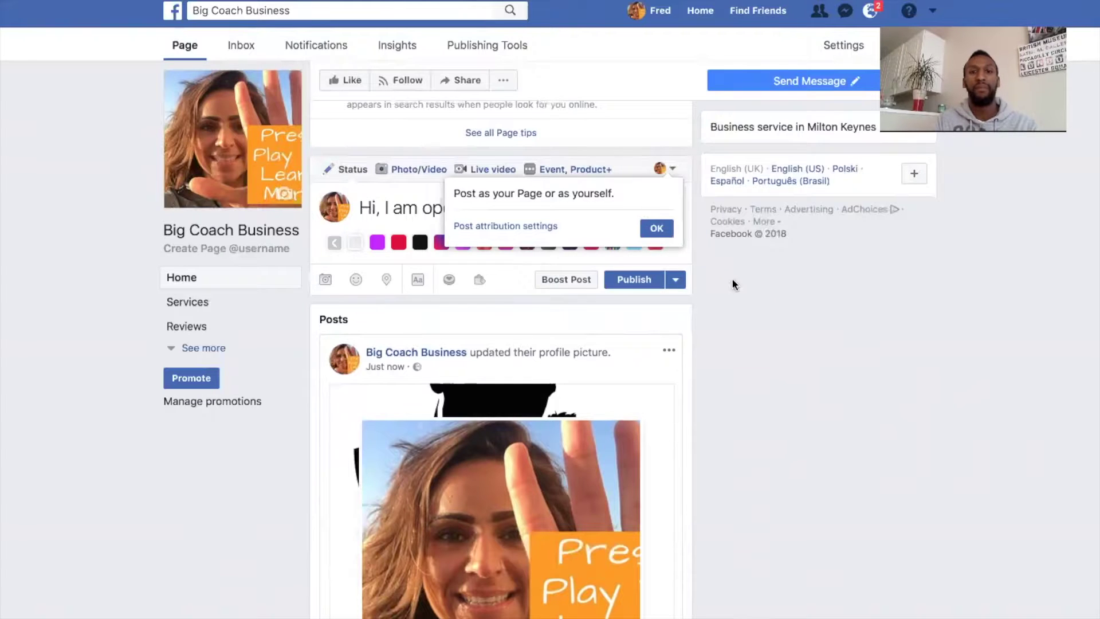
Correct 'bsuiness' to 'business' and publish the post
{"action": "left_click", "coordinate": [657, 228]}
{"action": "mouse_move", "coordinate": [527, 209]}
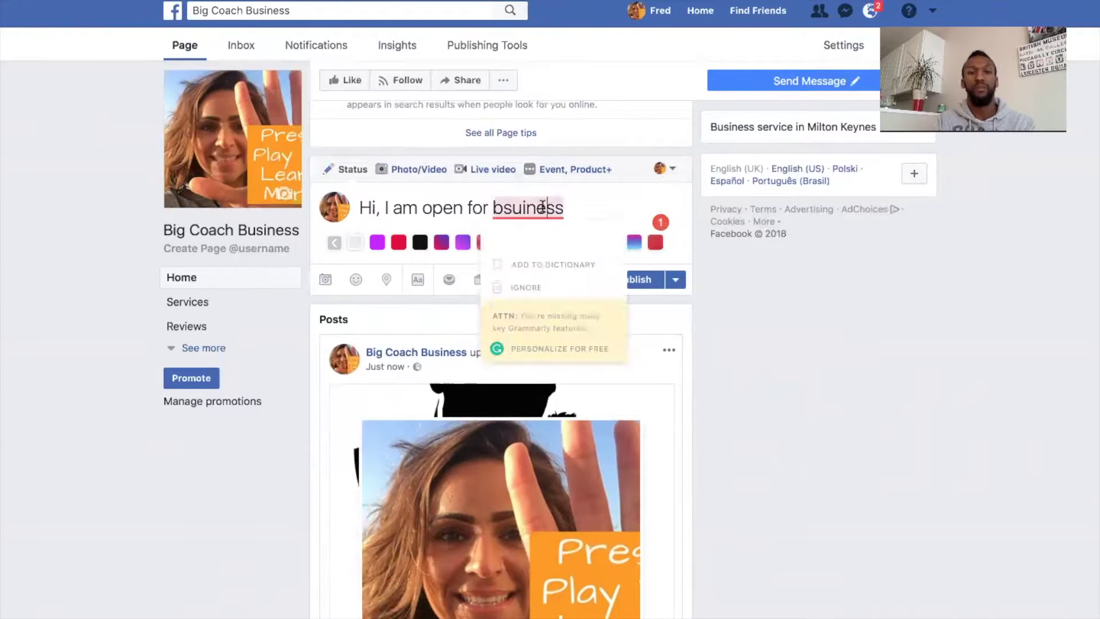
{"action": "left_click", "coordinate": [523, 236]}
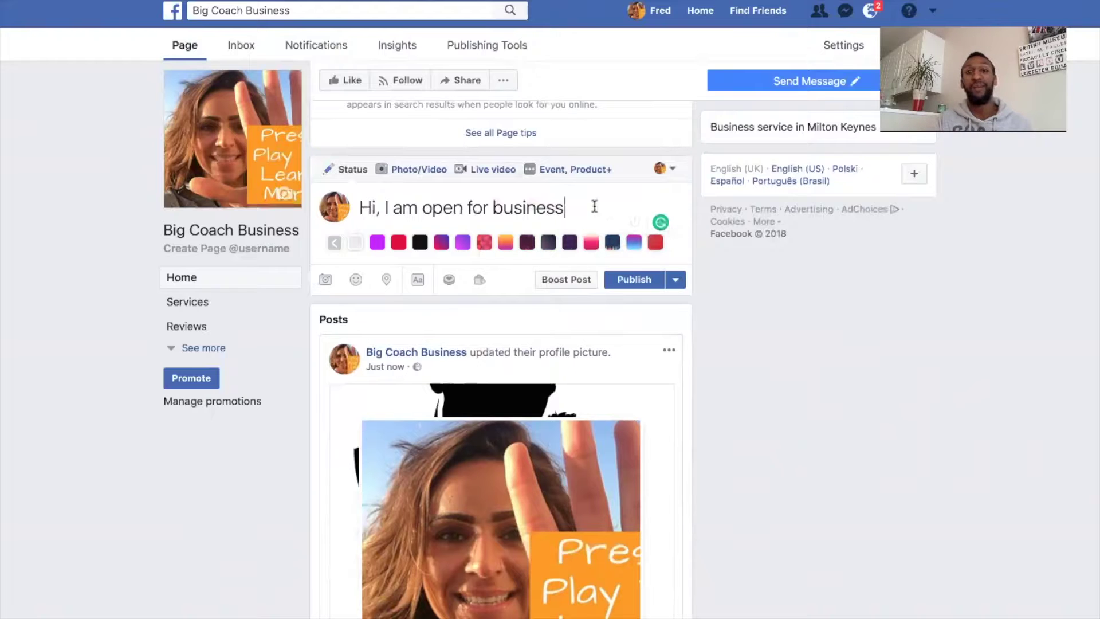
{"action": "left_click", "coordinate": [634, 280]}
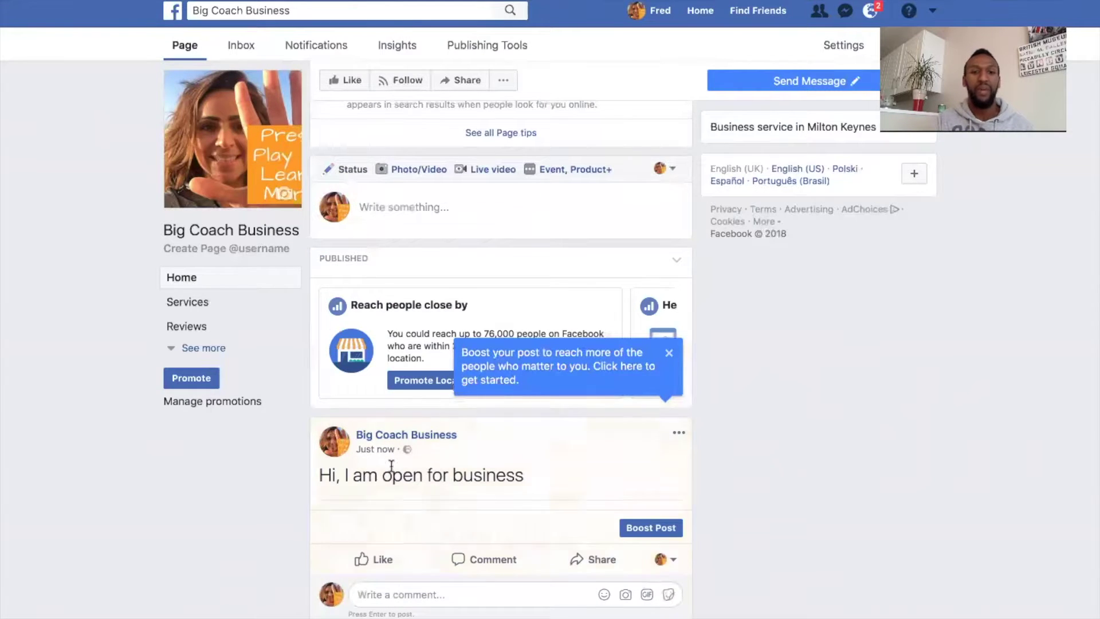
Switch to the personal profile and post 'Hi' on the Big Coach Business Page
{"action": "scroll", "coordinate": [391, 465], "scroll_direction": "down", "scroll_amount": 2}
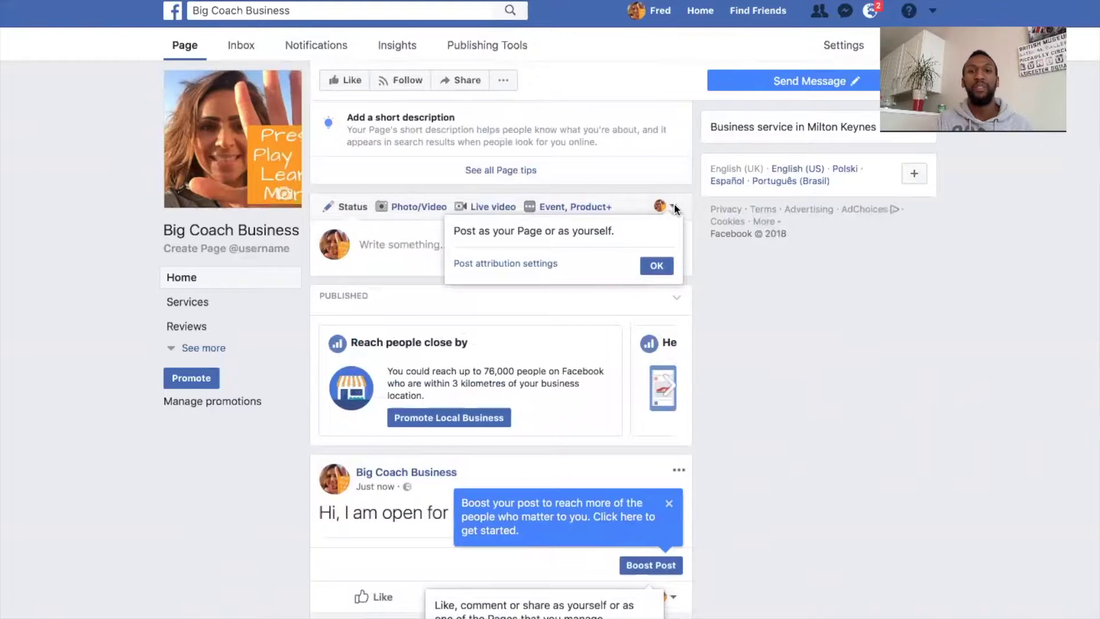
{"action": "left_click", "coordinate": [656, 265]}
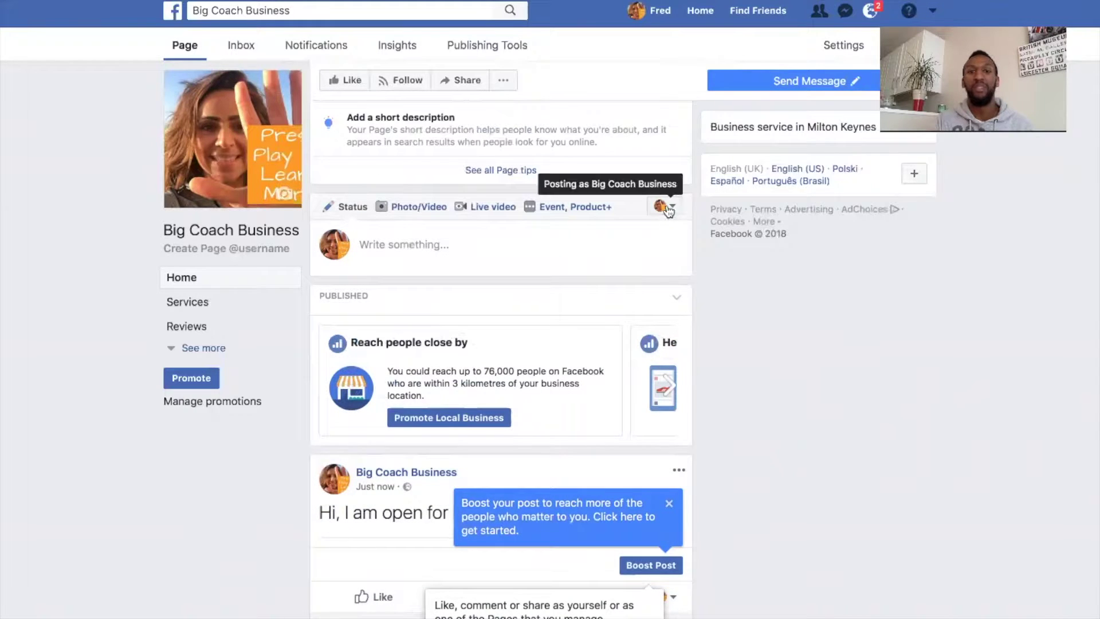
{"action": "left_click", "coordinate": [668, 206]}
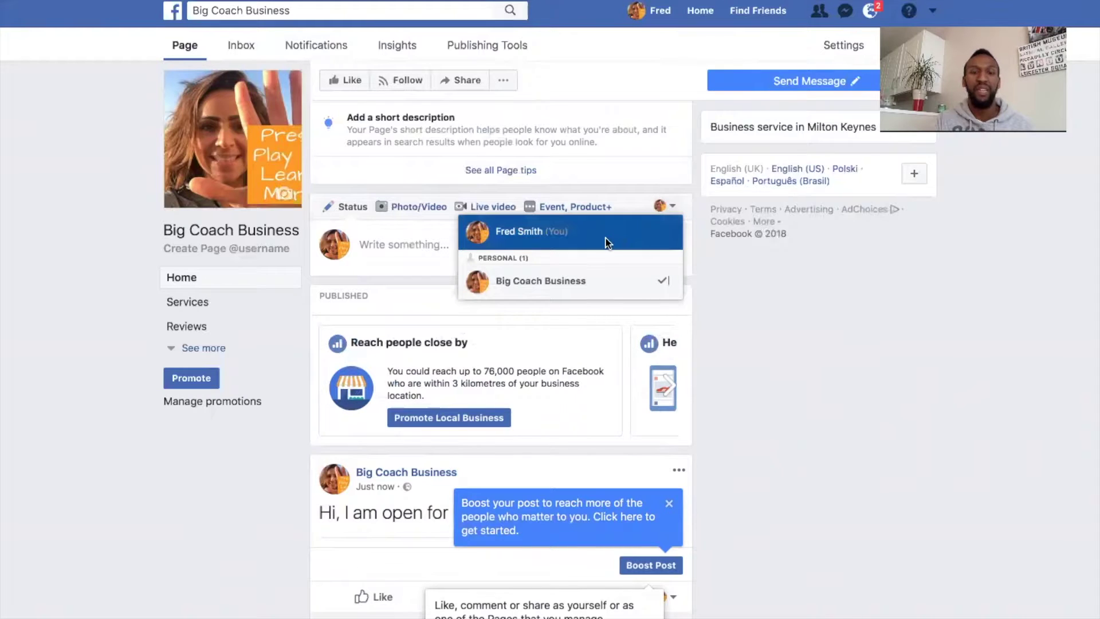
{"action": "left_click", "coordinate": [562, 231]}
{"action": "left_click", "coordinate": [431, 238]}
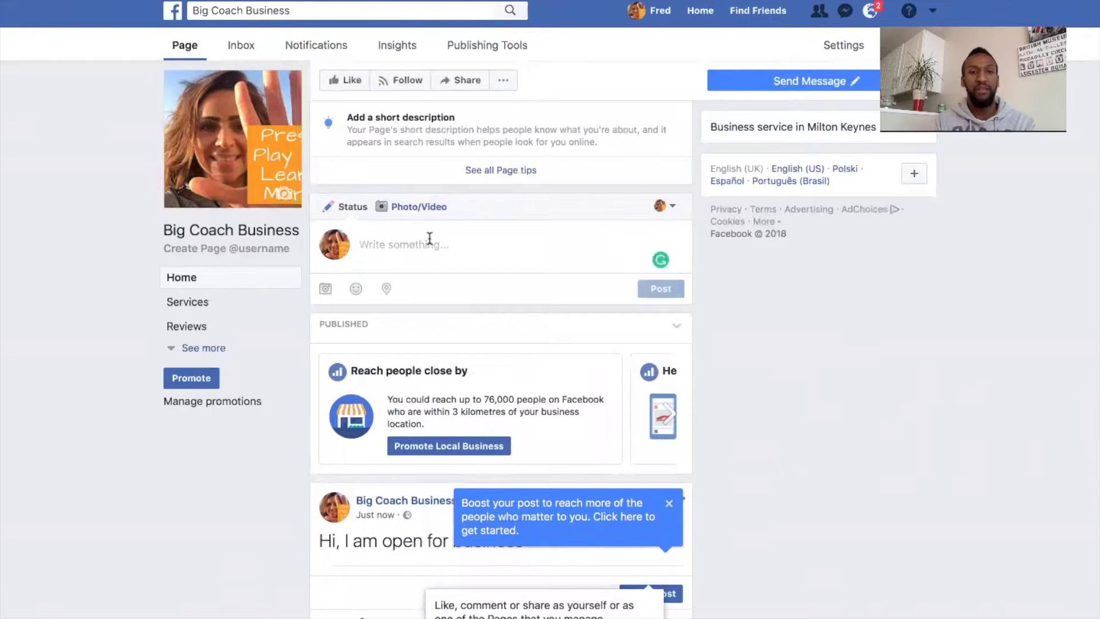
{"action": "type", "text": "Hi"}
{"action": "key", "text": "Return"}
{"action": "left_click", "coordinate": [659, 303]}
Dismiss the boost-your-post and like-or-share-as-yourself tips
{"action": "scroll", "coordinate": [500, 407], "scroll_direction": "down", "scroll_amount": 4}
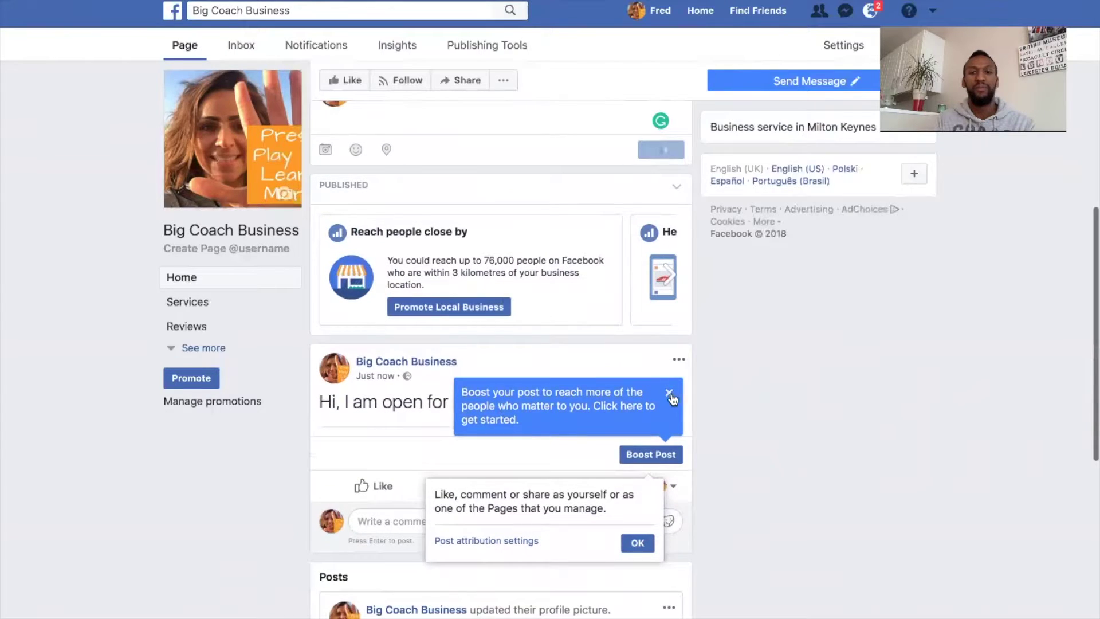
{"action": "left_click", "coordinate": [671, 392]}
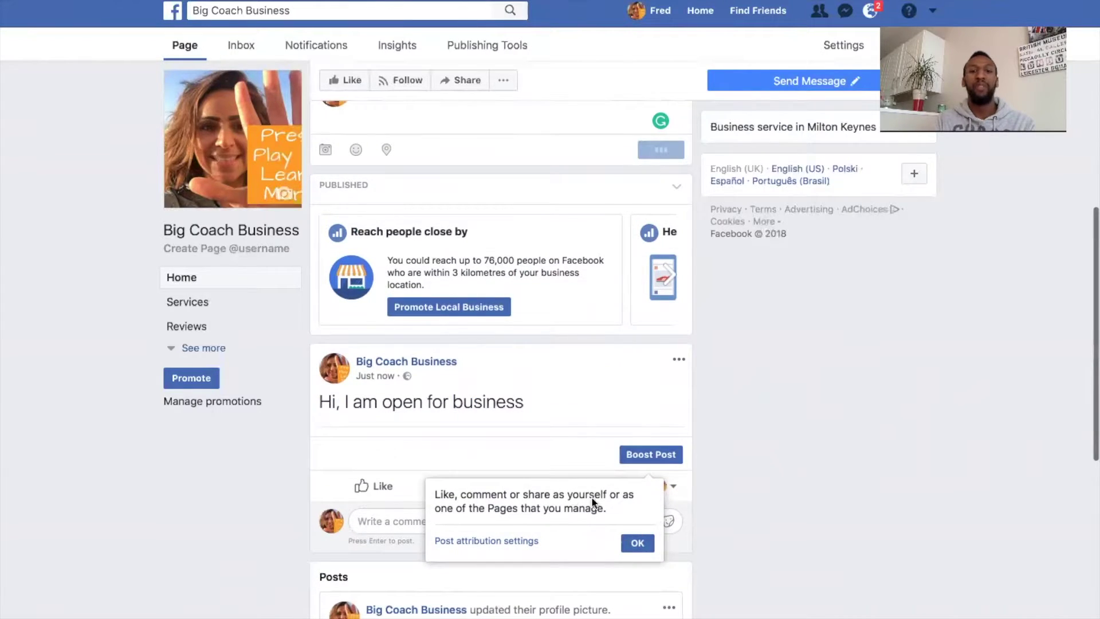
{"action": "left_click", "coordinate": [638, 543]}
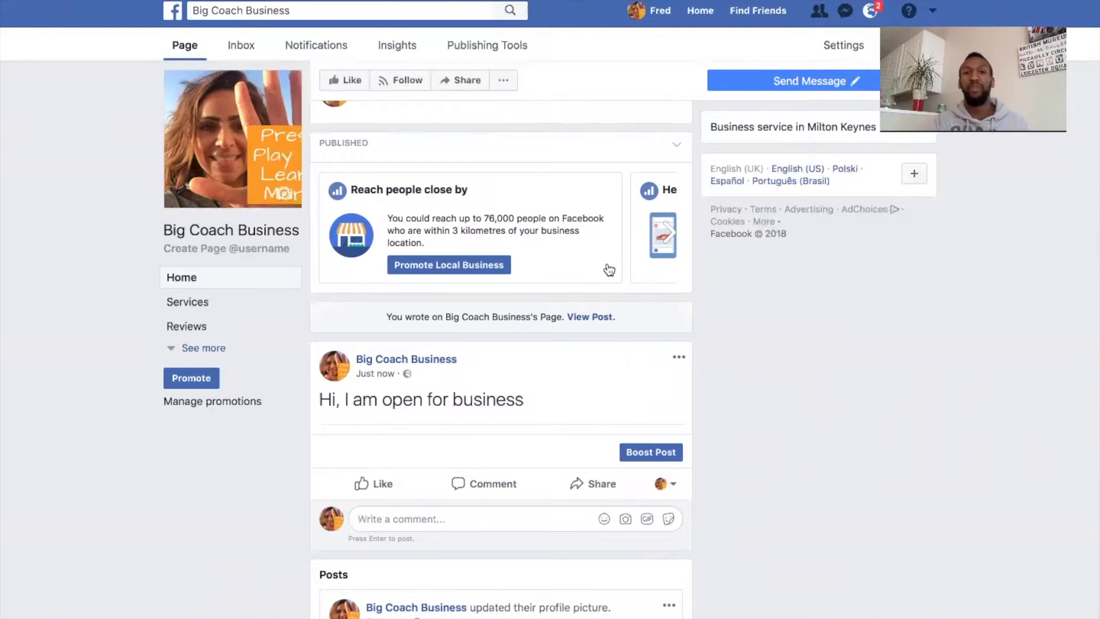
{"action": "scroll", "coordinate": [619, 359], "scroll_direction": "down", "scroll_amount": 3}
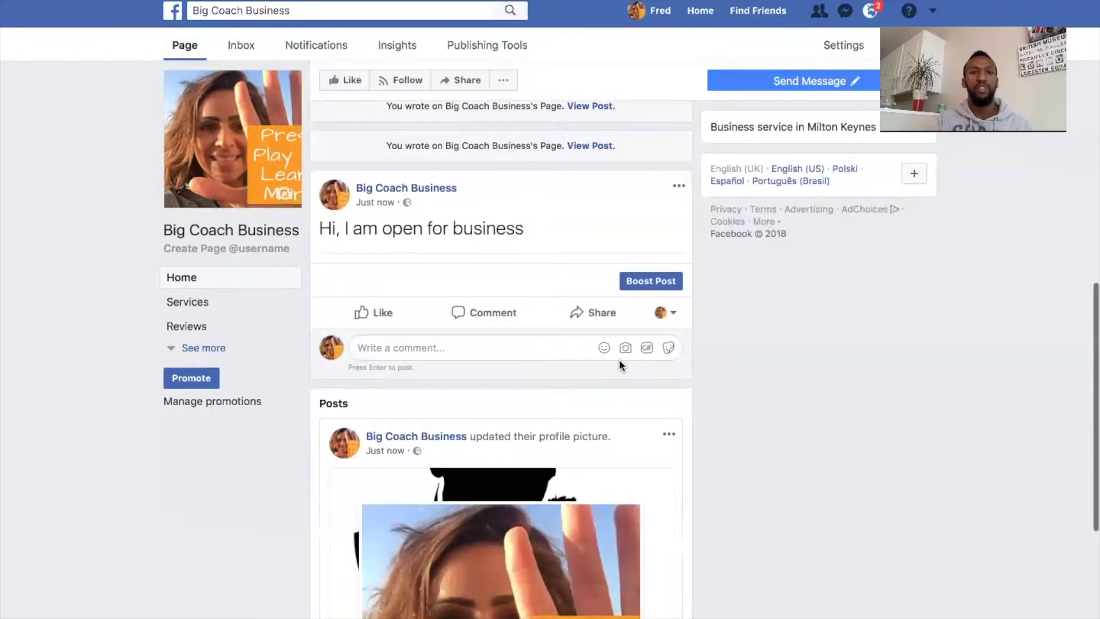
{"action": "scroll", "coordinate": [555, 346], "scroll_direction": "down", "scroll_amount": 3}
{"action": "scroll", "coordinate": [554, 347], "scroll_direction": "up", "scroll_amount": 3}
{"action": "scroll", "coordinate": [554, 347], "scroll_direction": "up", "scroll_amount": 1}
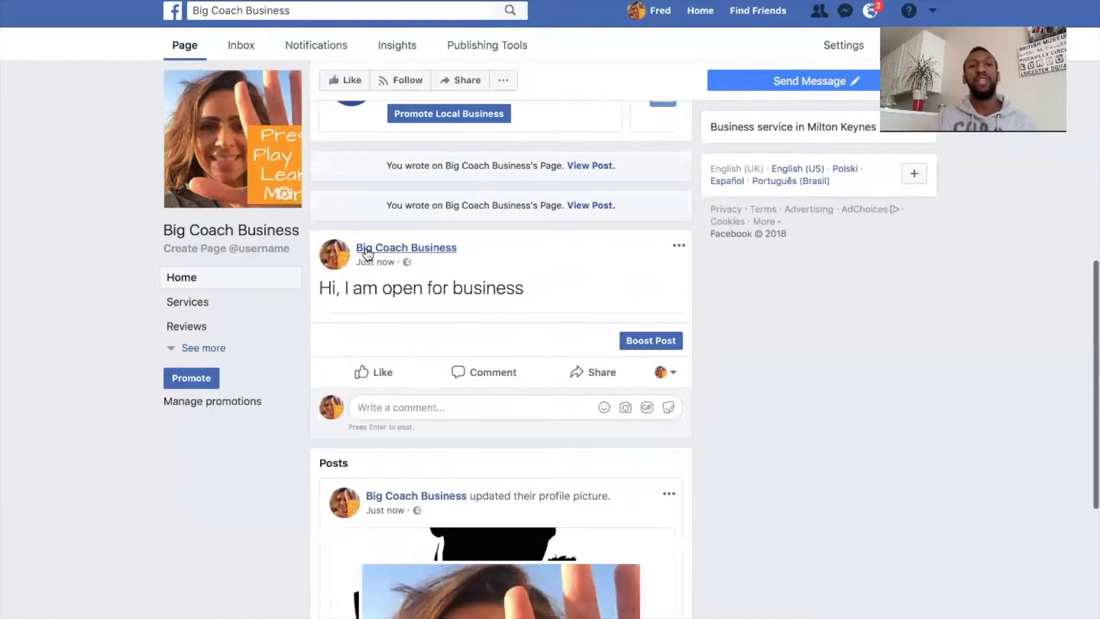
{"action": "mouse_move", "coordinate": [381, 250]}
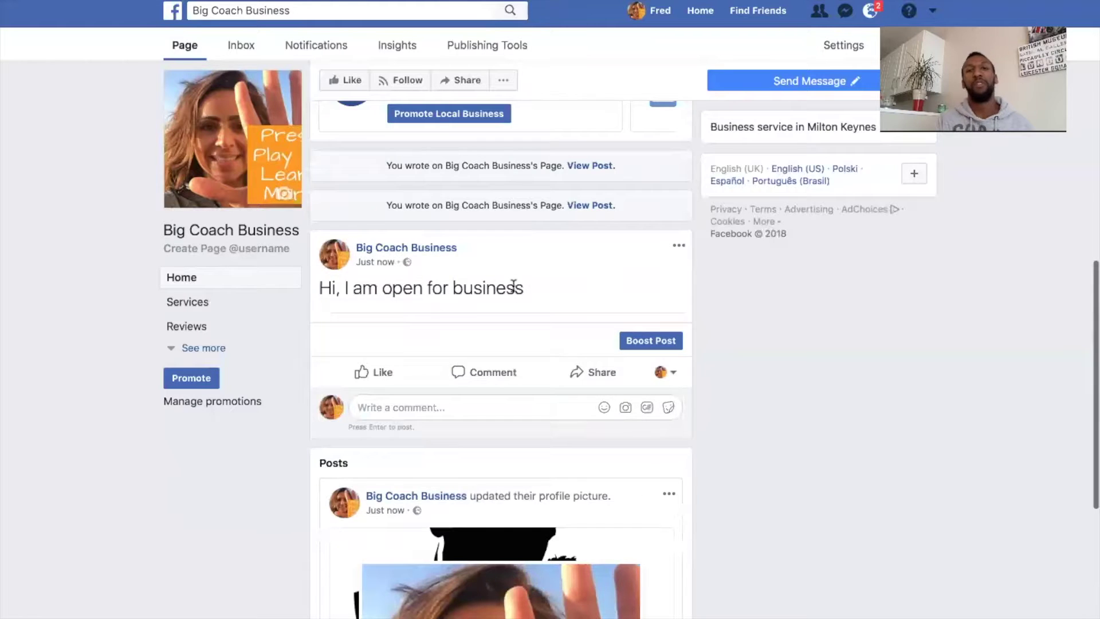
{"action": "scroll", "coordinate": [513, 285], "scroll_direction": "up", "scroll_amount": 10}
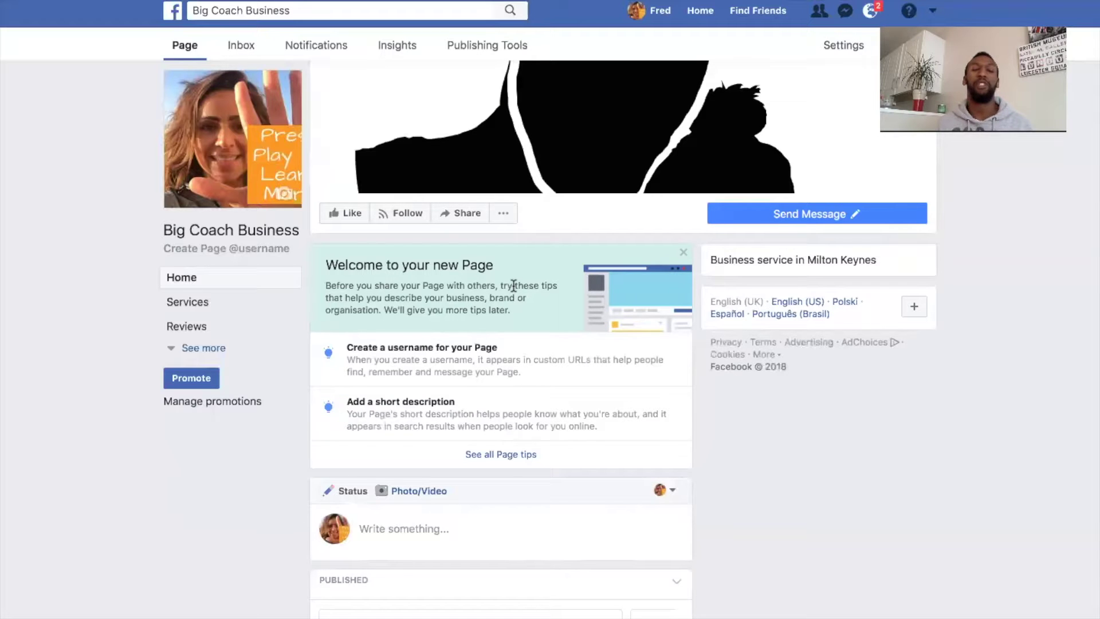
Enter bigcoachbusiness as the Page username and create it
{"action": "scroll", "coordinate": [535, 258], "scroll_direction": "down", "scroll_amount": 3}
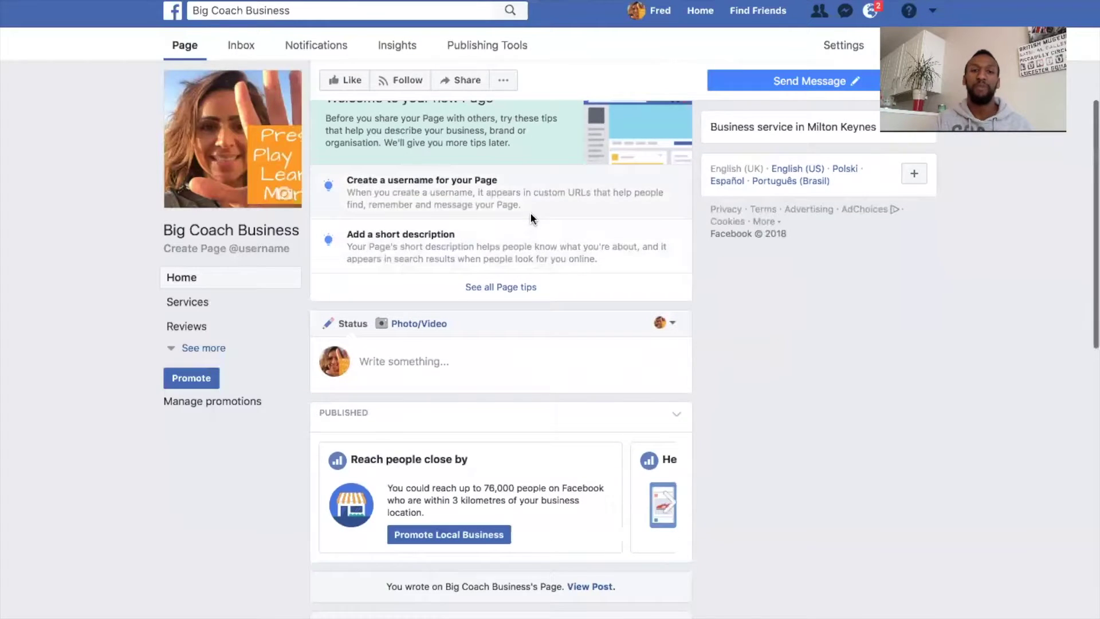
{"action": "scroll", "coordinate": [530, 215], "scroll_direction": "up", "scroll_amount": 1}
{"action": "left_click", "coordinate": [434, 230]}
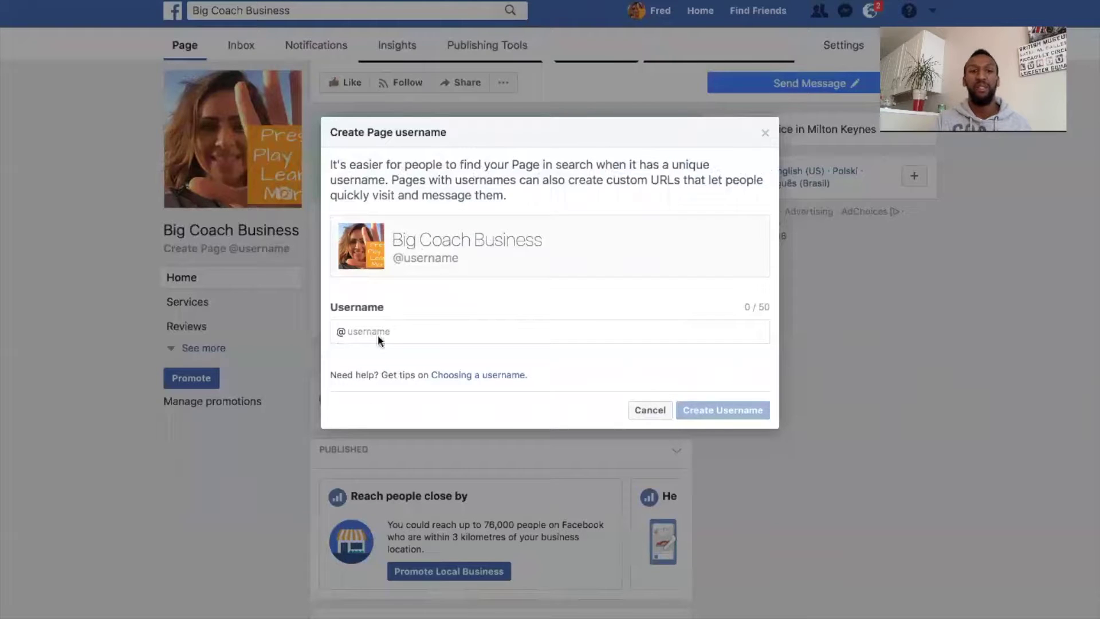
{"action": "left_click", "coordinate": [387, 326]}
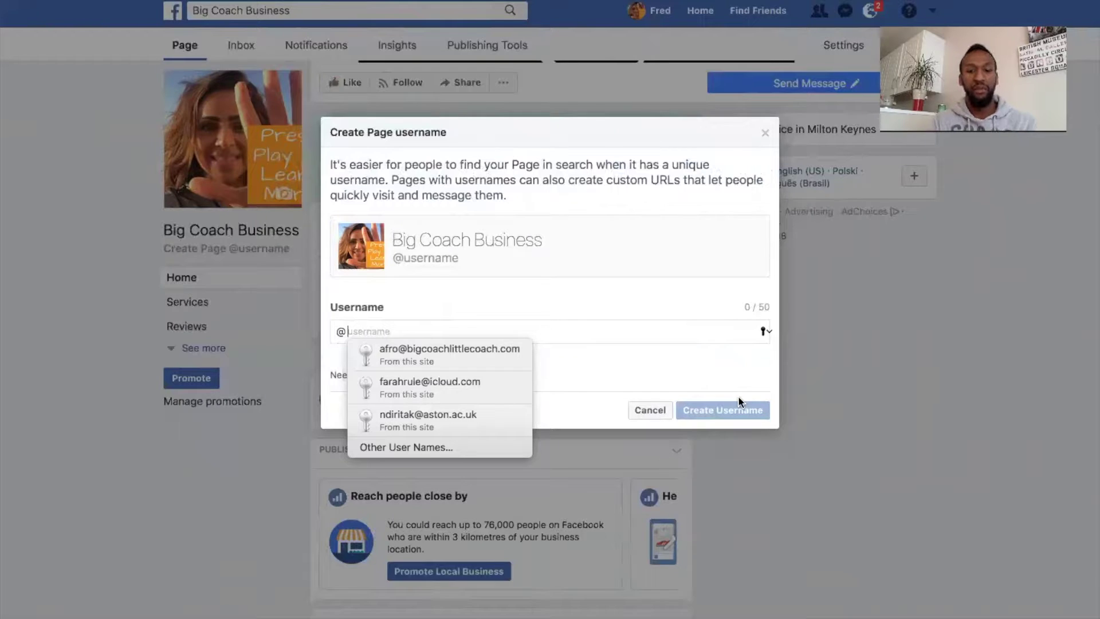
{"action": "type", "text": "busine"}
{"action": "key", "text": "BackSpace"}
{"action": "key", "text": "BackSpace"}
{"action": "key", "text": "BackSpace"}
{"action": "key", "text": "BackSpace"}
{"action": "key", "text": "BackSpace"}
{"action": "key", "text": "BackSpace"}
{"action": "type", "text": "bigo"}
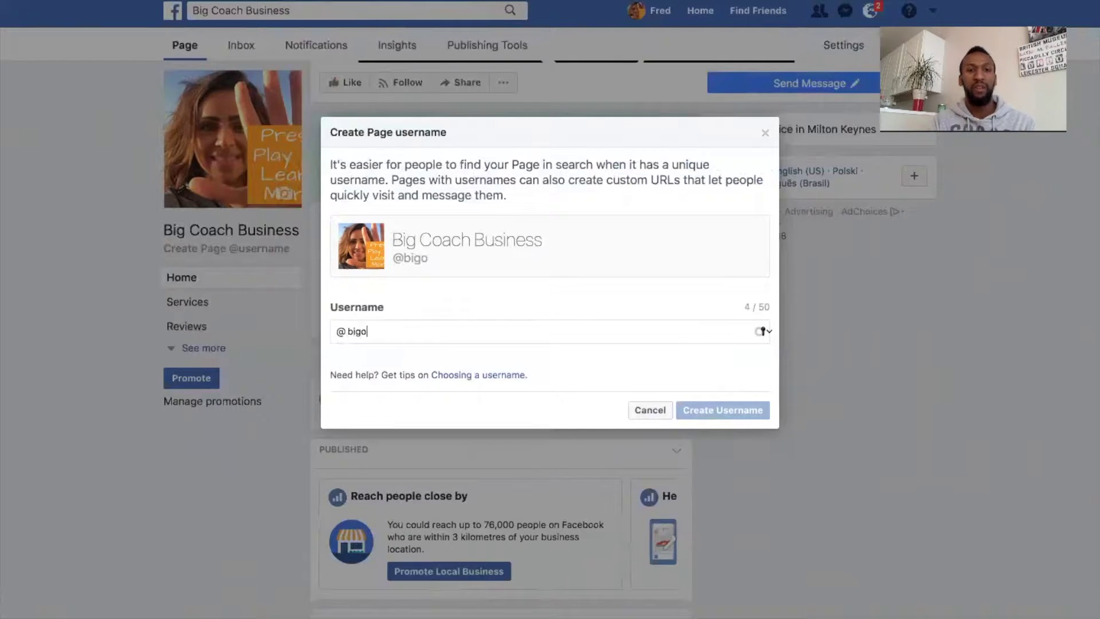
{"action": "key", "text": "BackSpace"}
{"action": "type", "text": "aoch"}
{"action": "key", "text": "BackSpace"}
{"action": "key", "text": "BackSpace"}
{"action": "type", "text": "ch"}
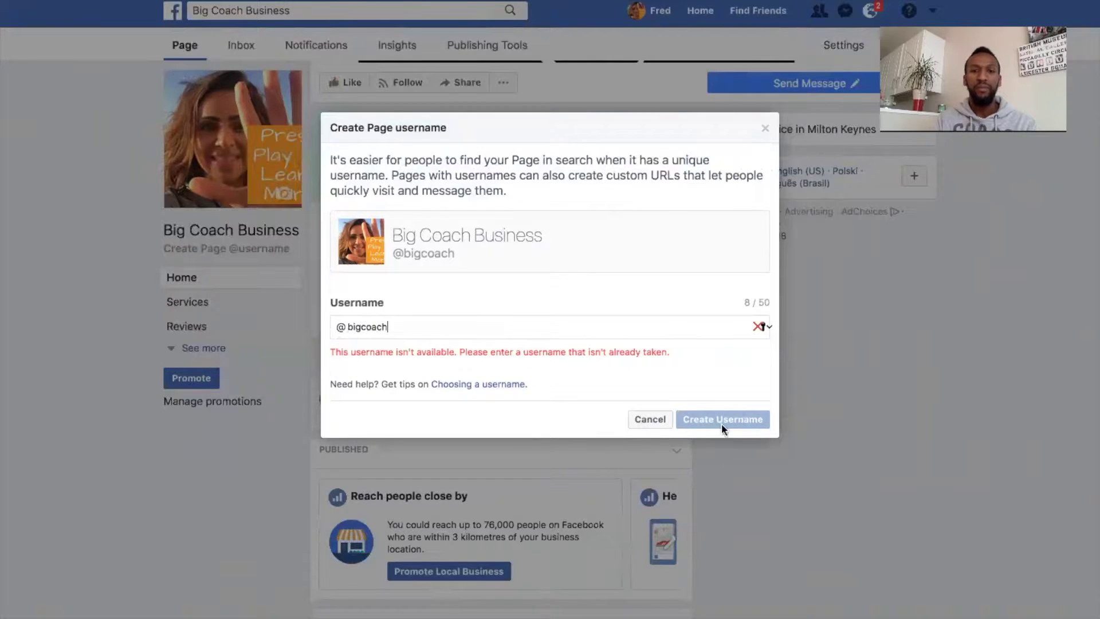
{"action": "type", "text": "buin"}
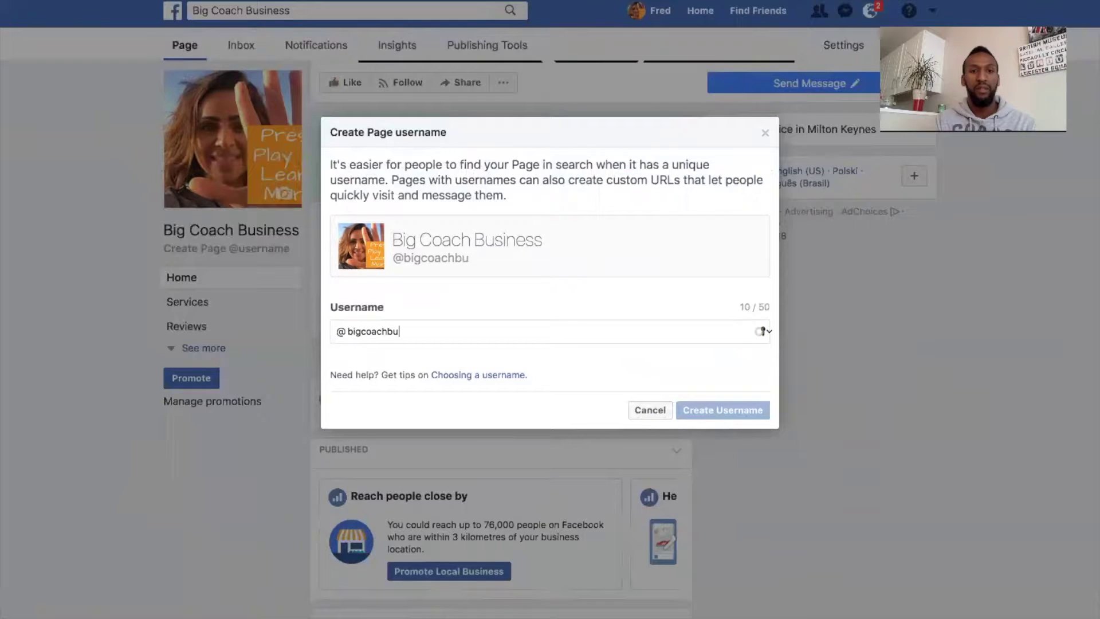
{"action": "key", "text": "BackSpace"}
{"action": "type", "text": "siness"}
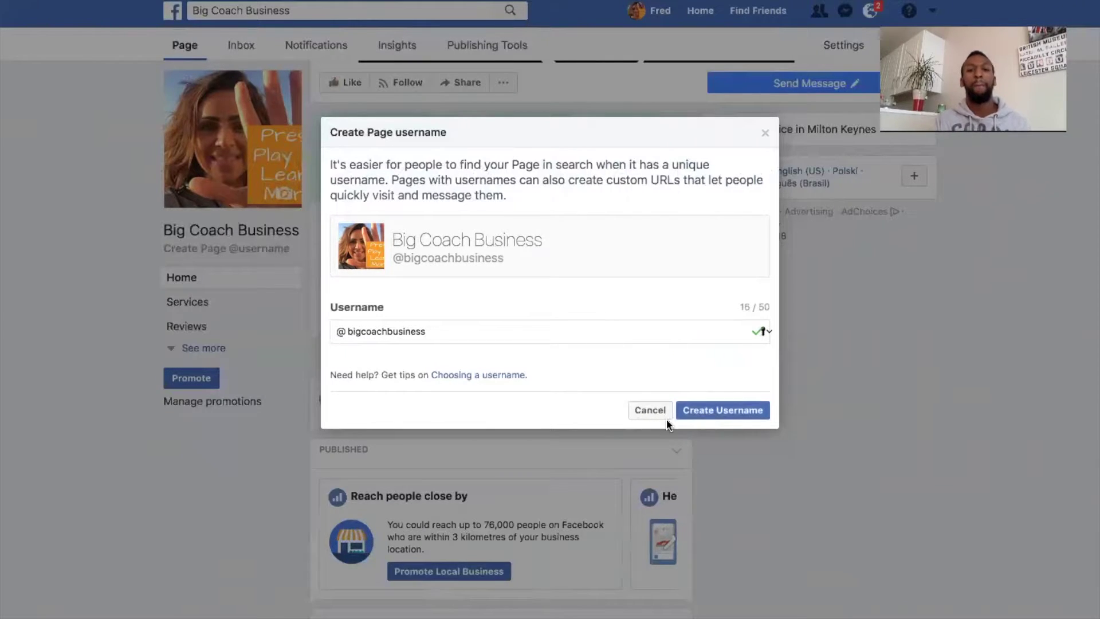
{"action": "left_click", "coordinate": [725, 412]}
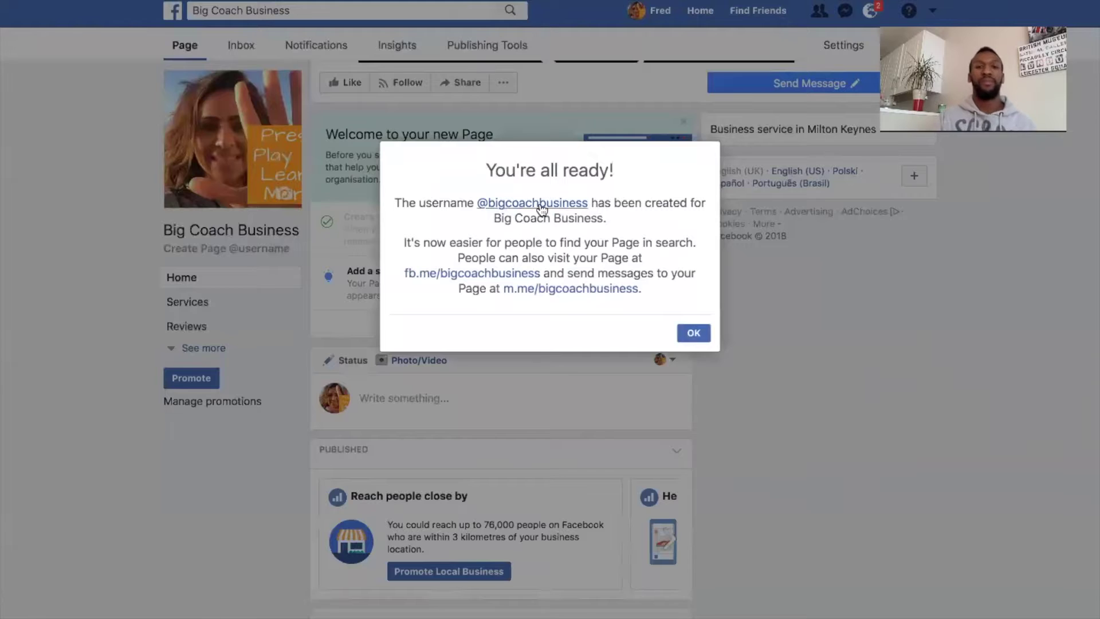
Copy the fb.me/bigcoachbusiness link and switch to Notes
{"action": "right_click", "coordinate": [508, 274]}
{"action": "left_click", "coordinate": [582, 386]}
{"action": "mouse_move", "coordinate": [250, 615]}
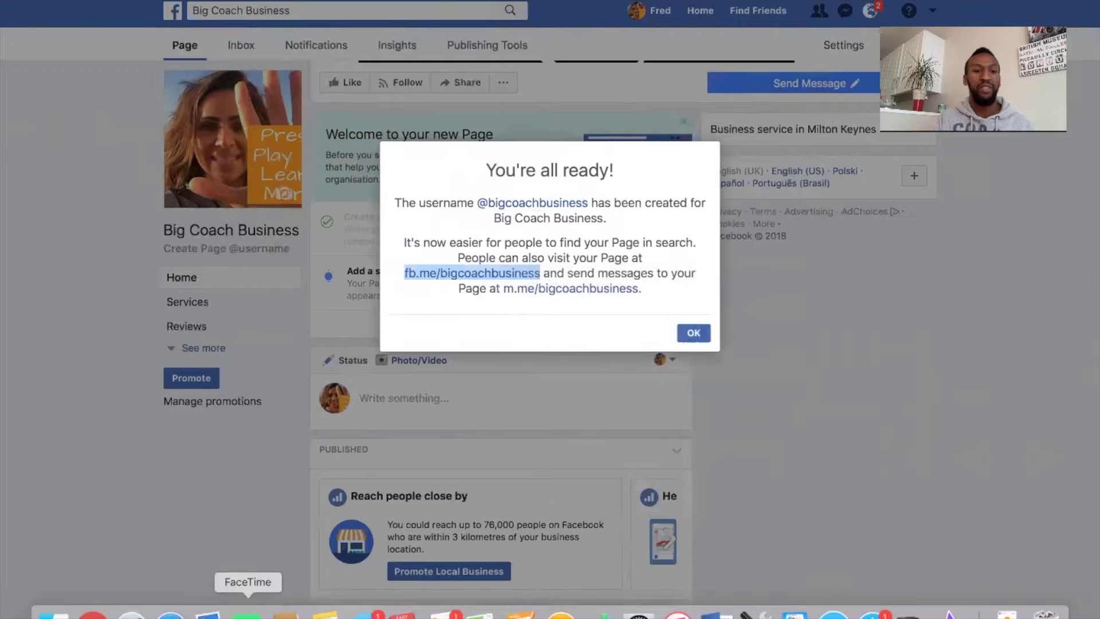
{"action": "left_click", "coordinate": [325, 614]}
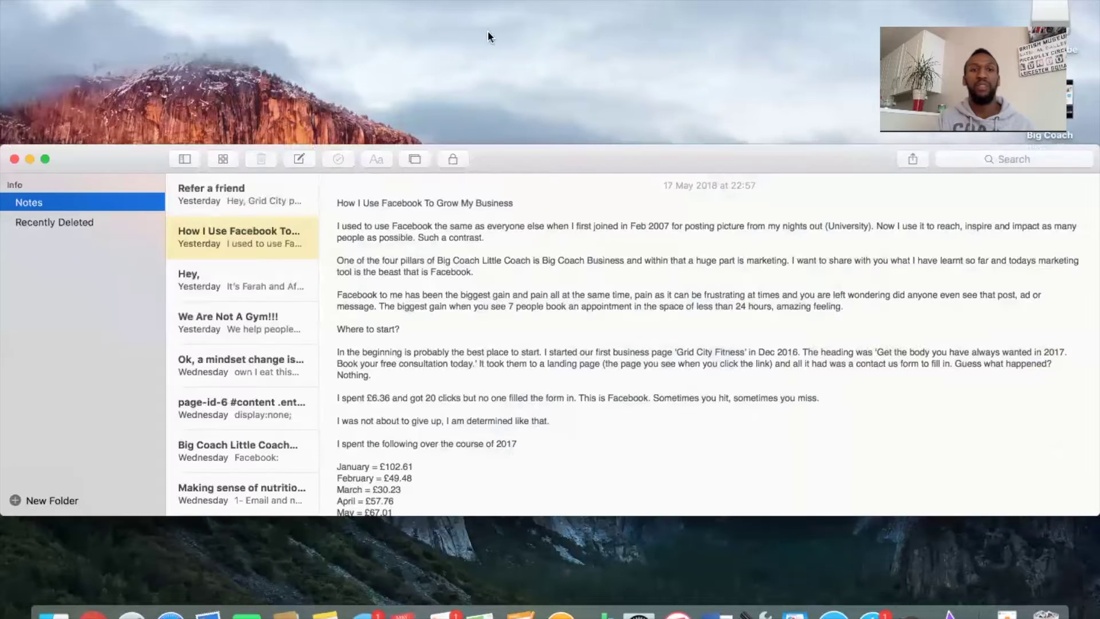
Create a new note with the fb.me link under the title 'Contact page'
{"action": "left_click", "coordinate": [300, 159]}
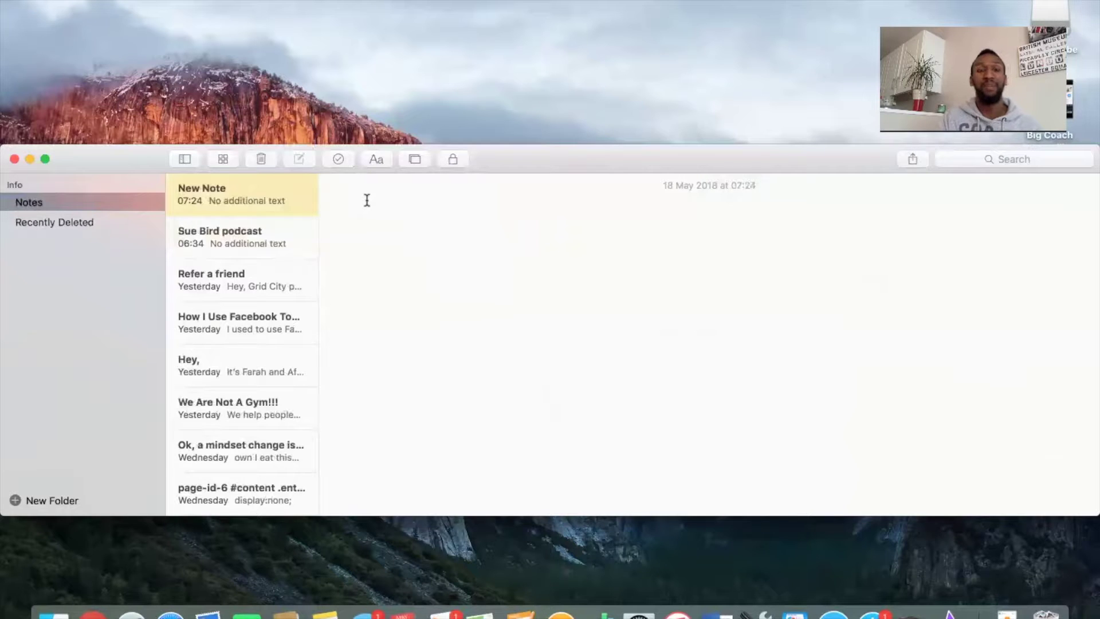
{"action": "key", "text": "super+space"}
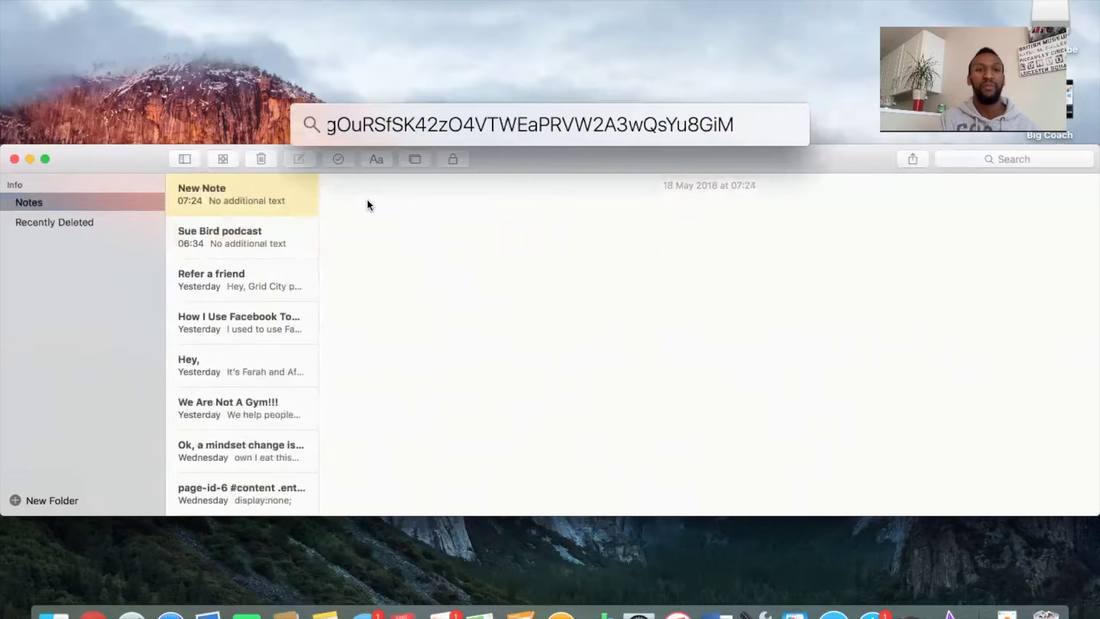
{"action": "key", "text": "Escape"}
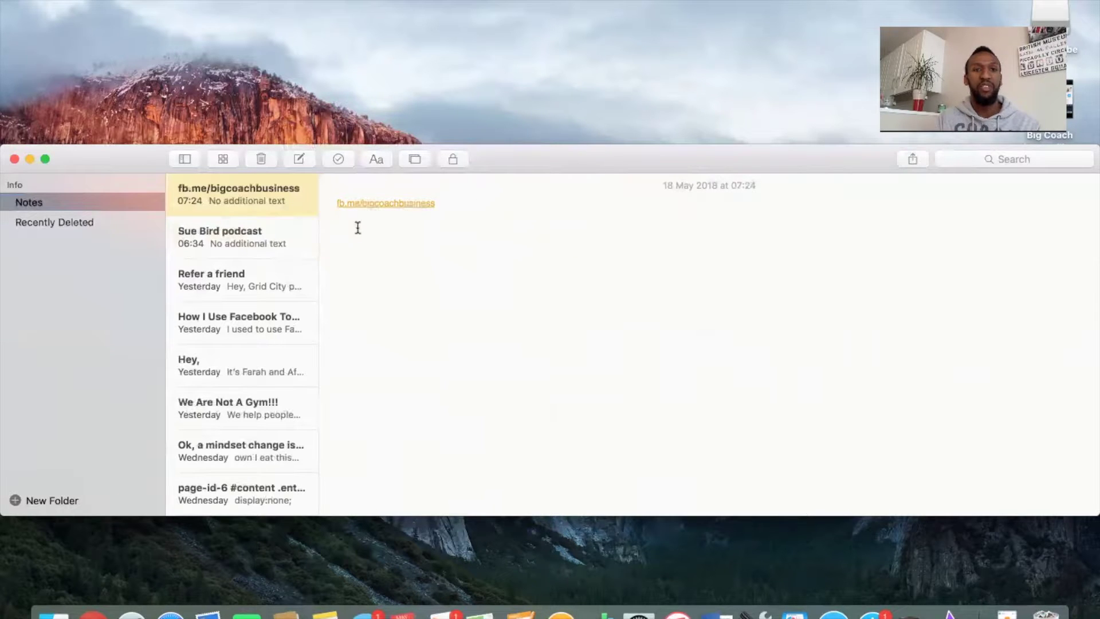
{"action": "key", "text": "Return"}
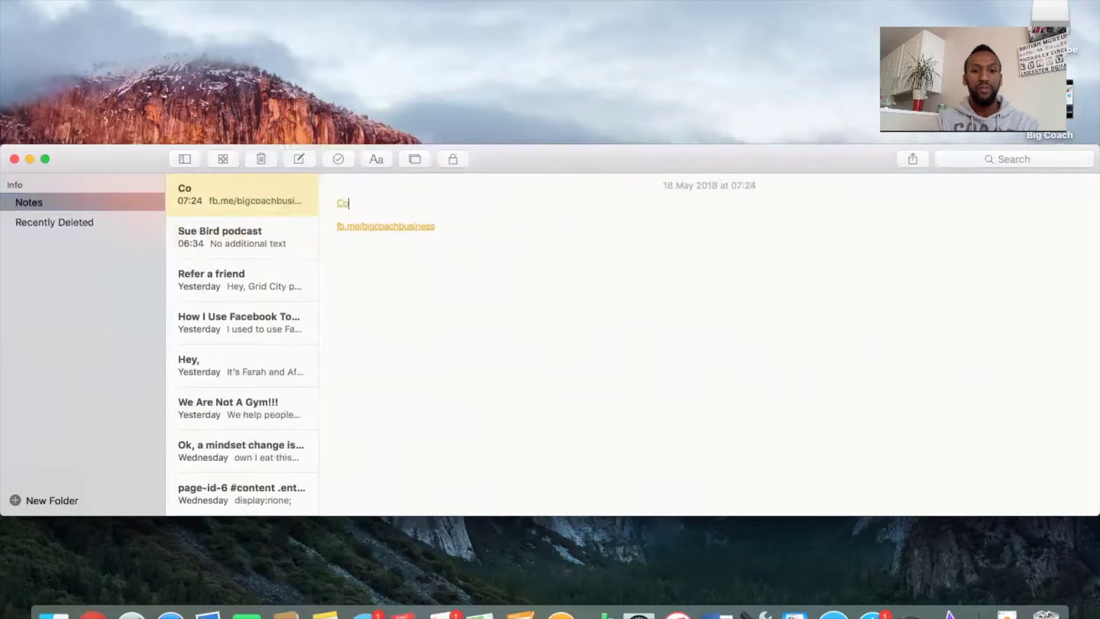
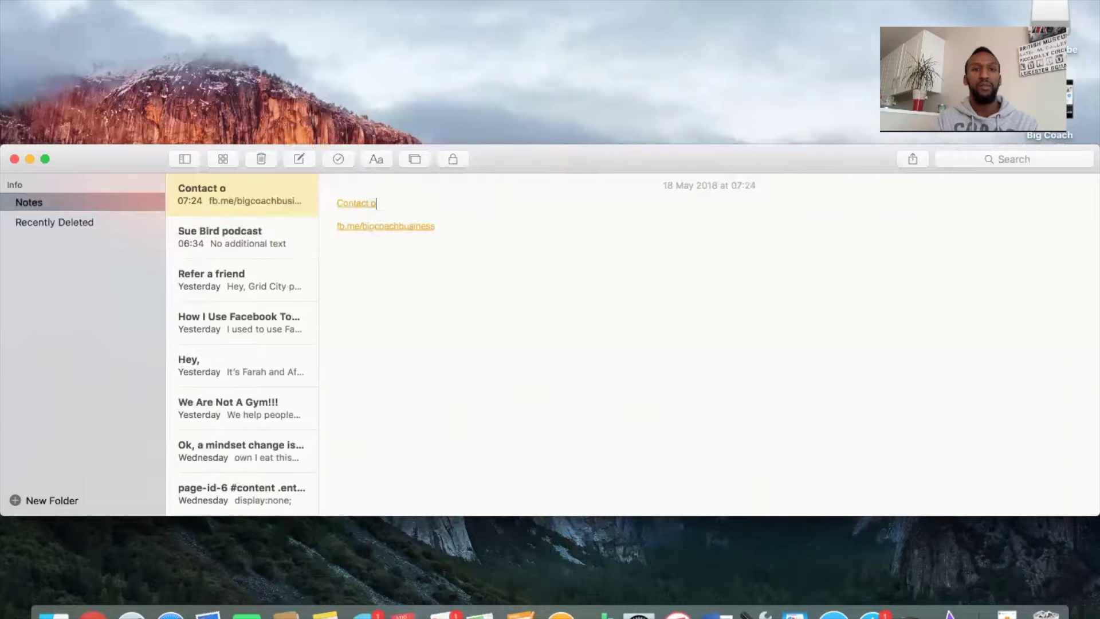
{"action": "left_click", "coordinate": [474, 238]}
Copy the Page's m.me link from the browser and return to the note
{"action": "left_click", "coordinate": [170, 612]}
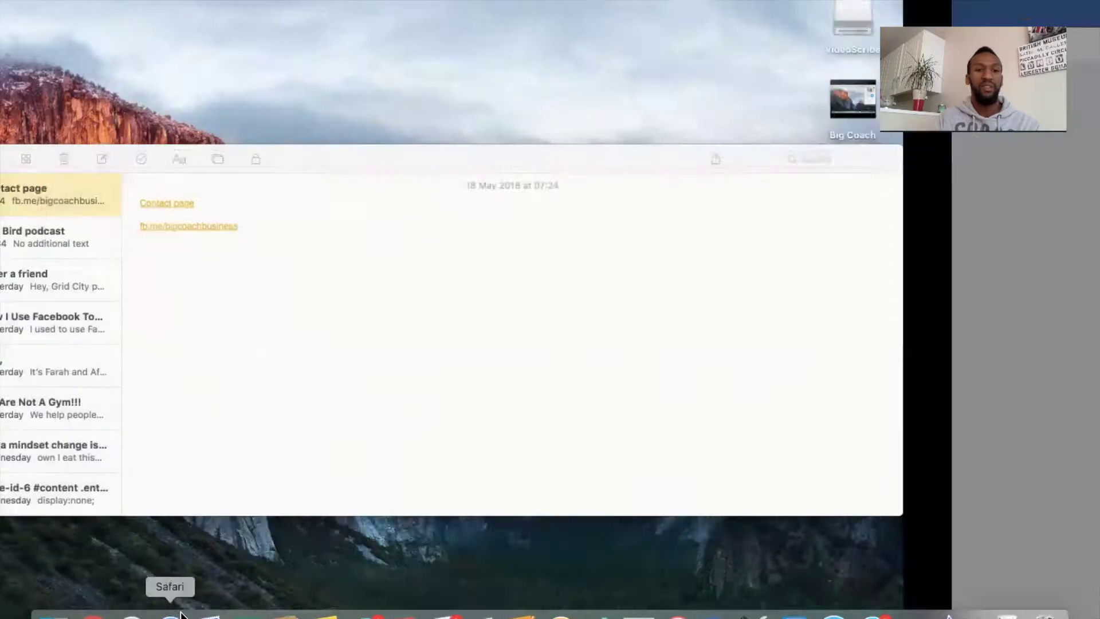
{"action": "right_click", "coordinate": [587, 291]}
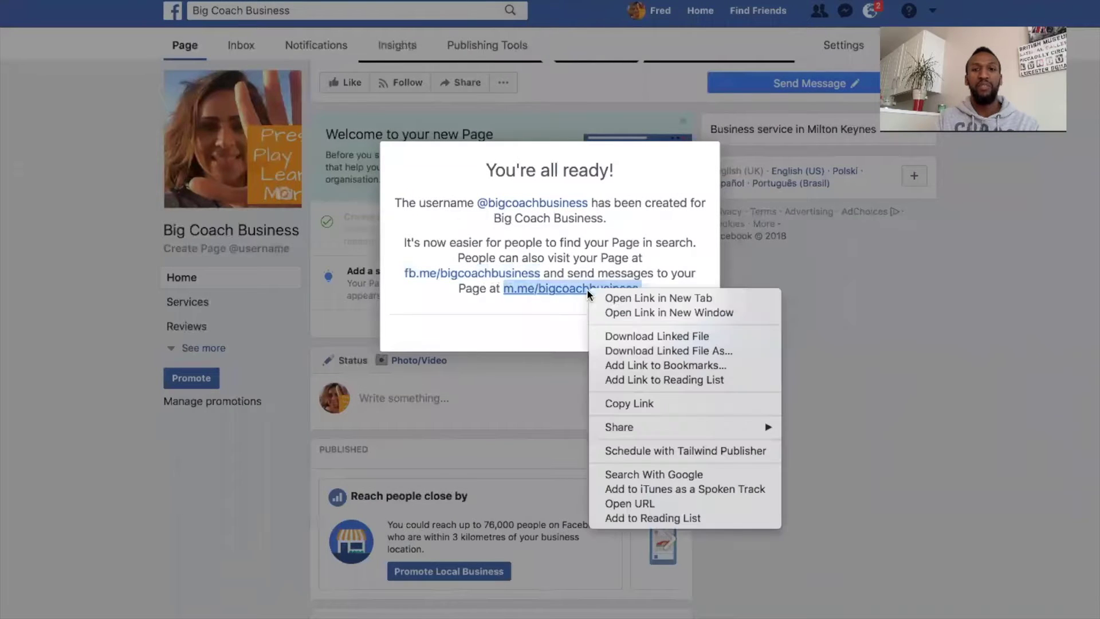
{"action": "mouse_move", "coordinate": [638, 426]}
{"action": "left_click", "coordinate": [642, 405]}
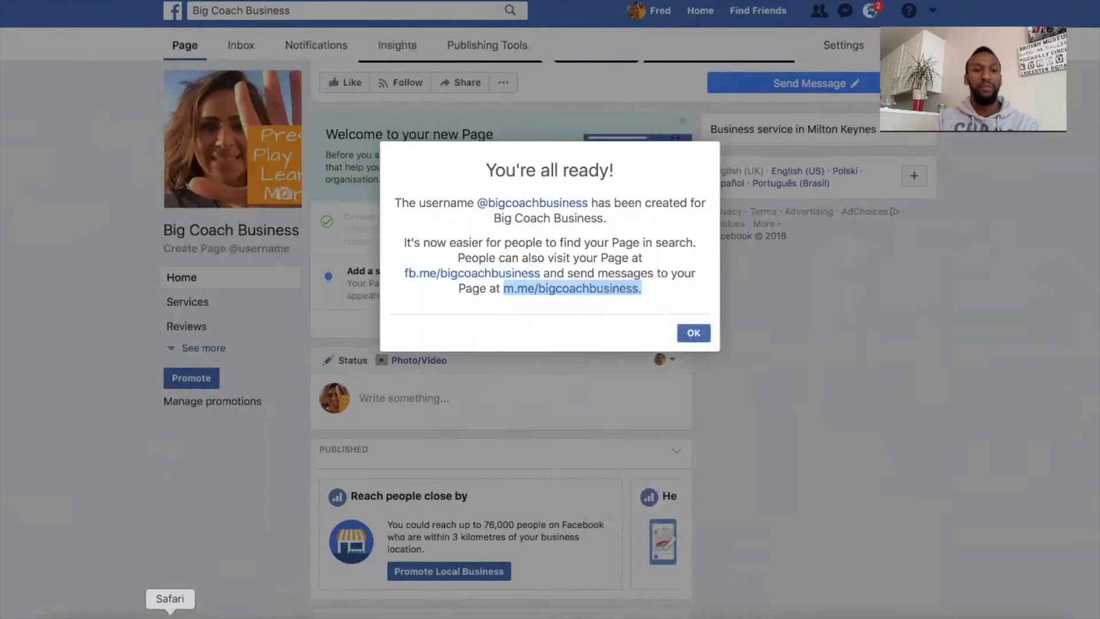
{"action": "left_click", "coordinate": [326, 613]}
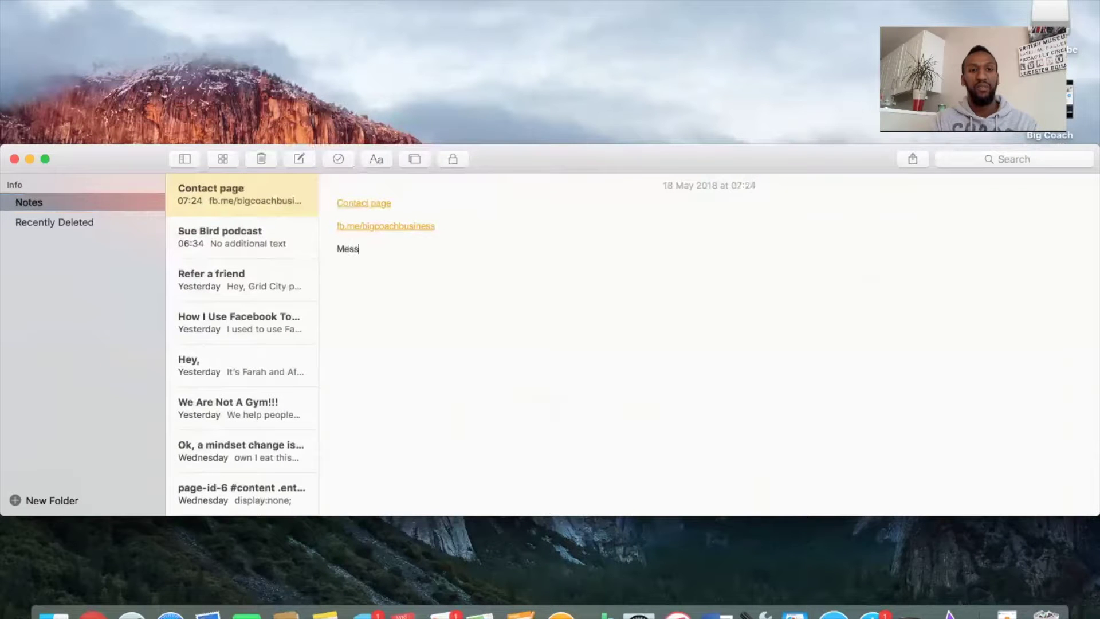
Add 'Facebook Message' with the m.me/bigcoachbusiness link below it, then open the fb.me link
{"action": "type", "text": "ge e"}
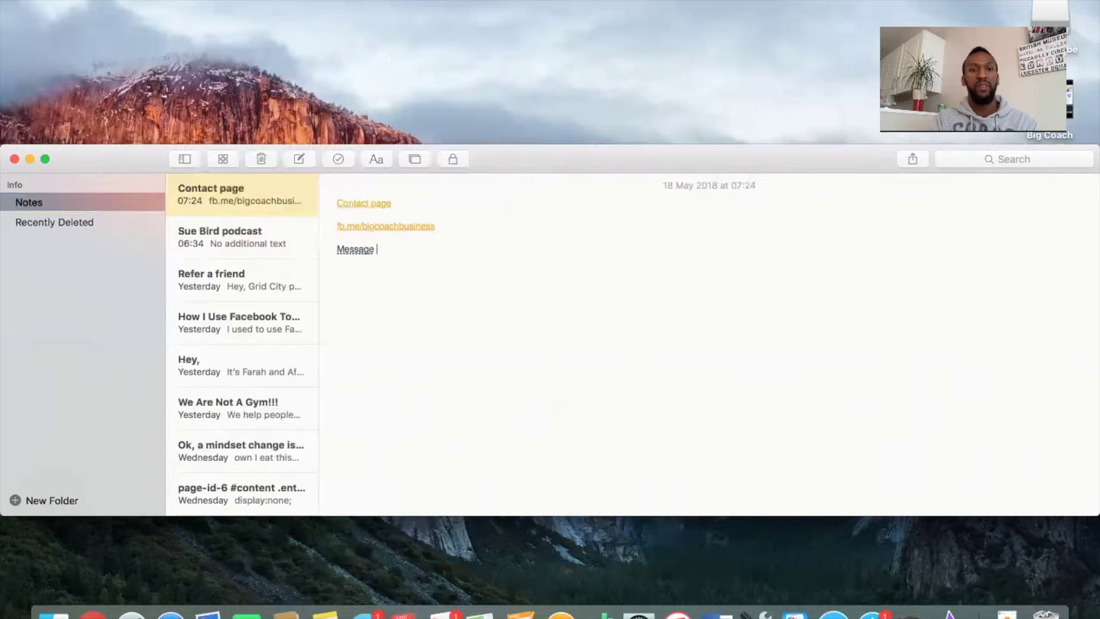
{"action": "left_click", "coordinate": [338, 250]}
{"action": "type", "text": "FAce"}
{"action": "key", "text": "BackSpace"}
{"action": "key", "text": "BackSpace"}
{"action": "key", "text": "BackSpace"}
{"action": "type", "text": "aceboo"}
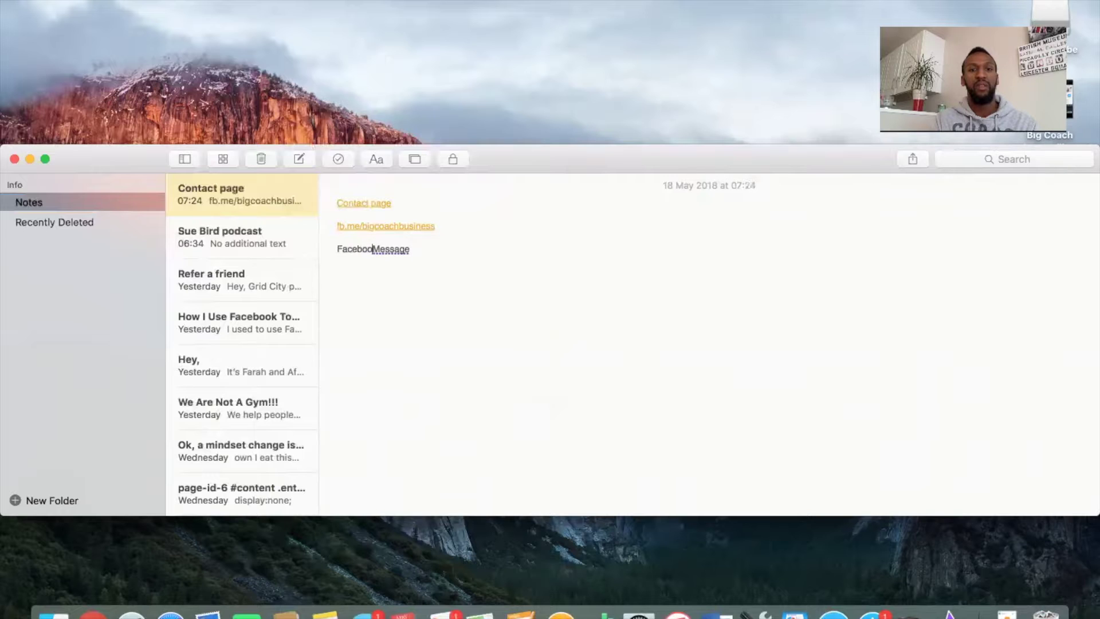
{"action": "type", "text": "k"}
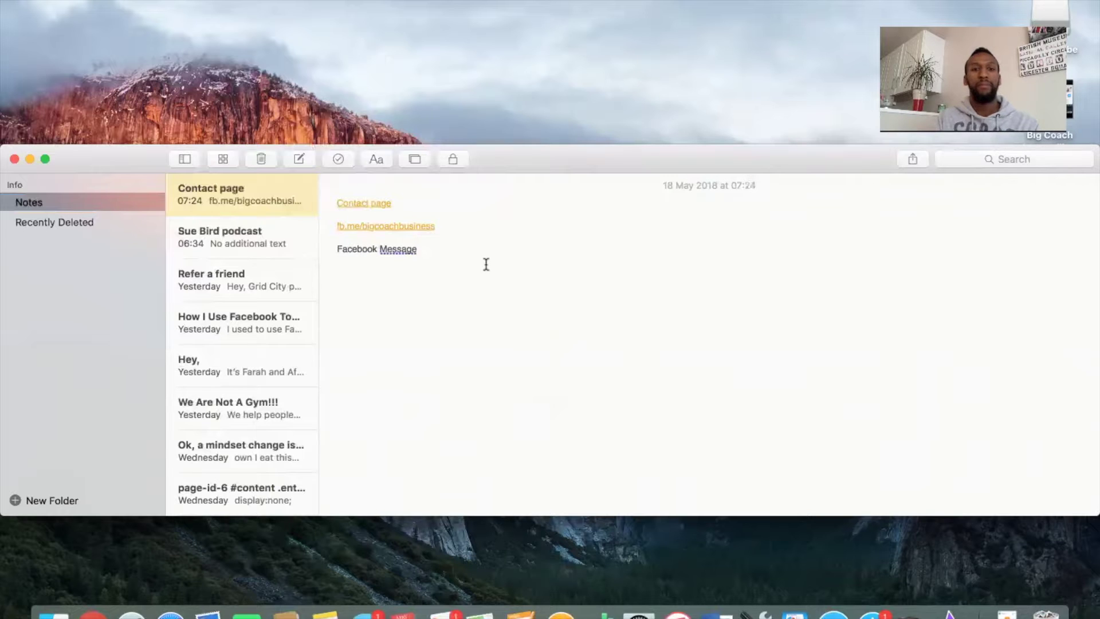
{"action": "key", "text": "super+v"}
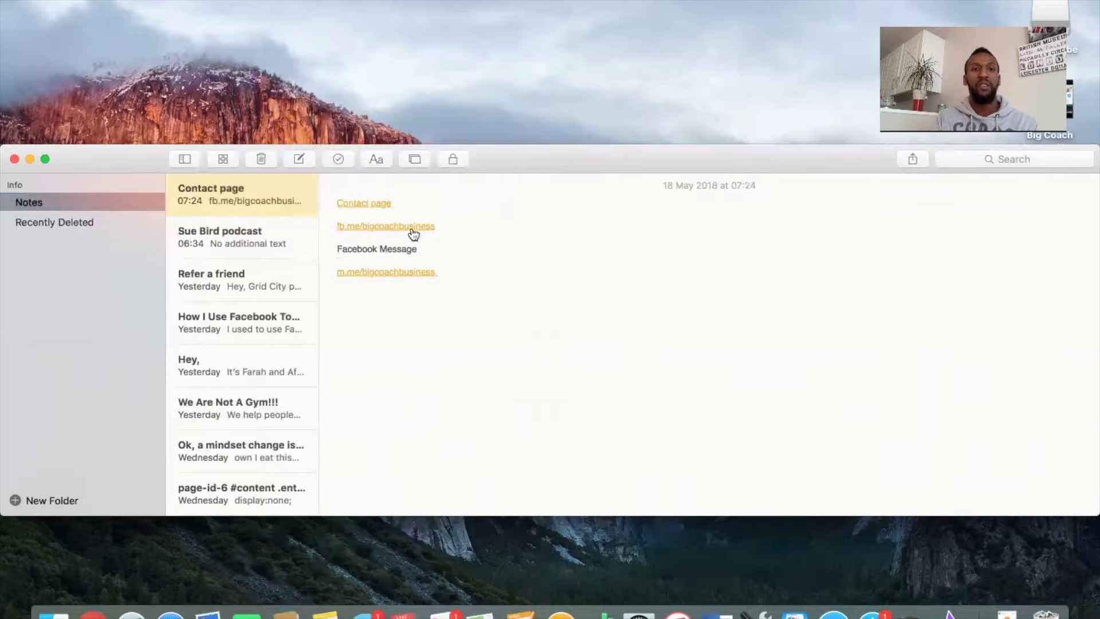
{"action": "left_click", "coordinate": [412, 229]}
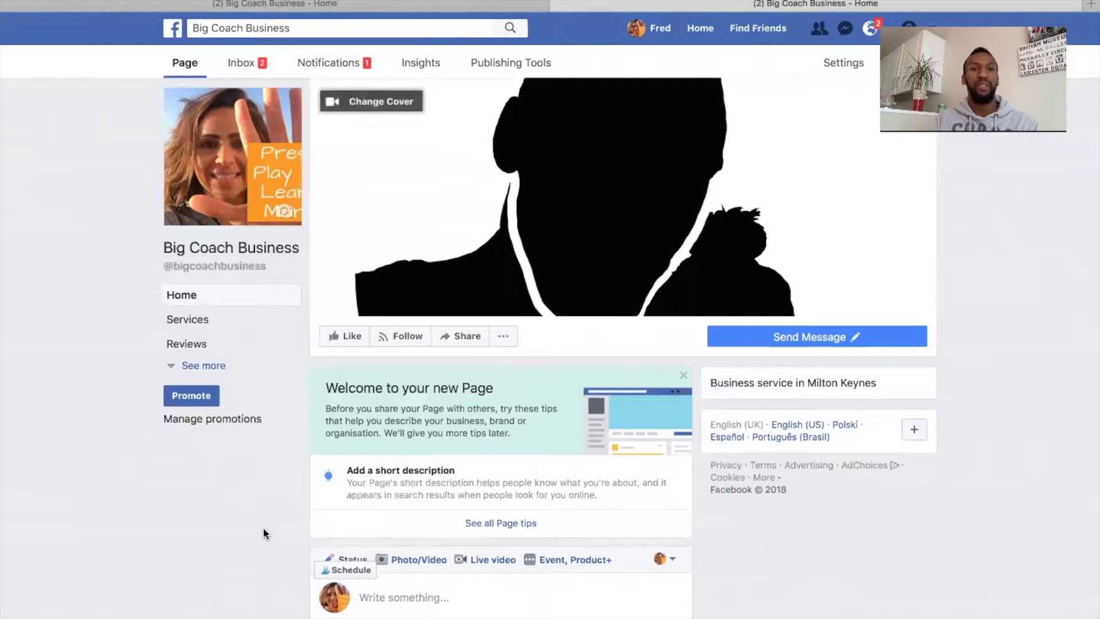
Send 'Hi' to Big Coach Business in Messenger via the m.me link, then return to Facebook
{"action": "mouse_move", "coordinate": [246, 613]}
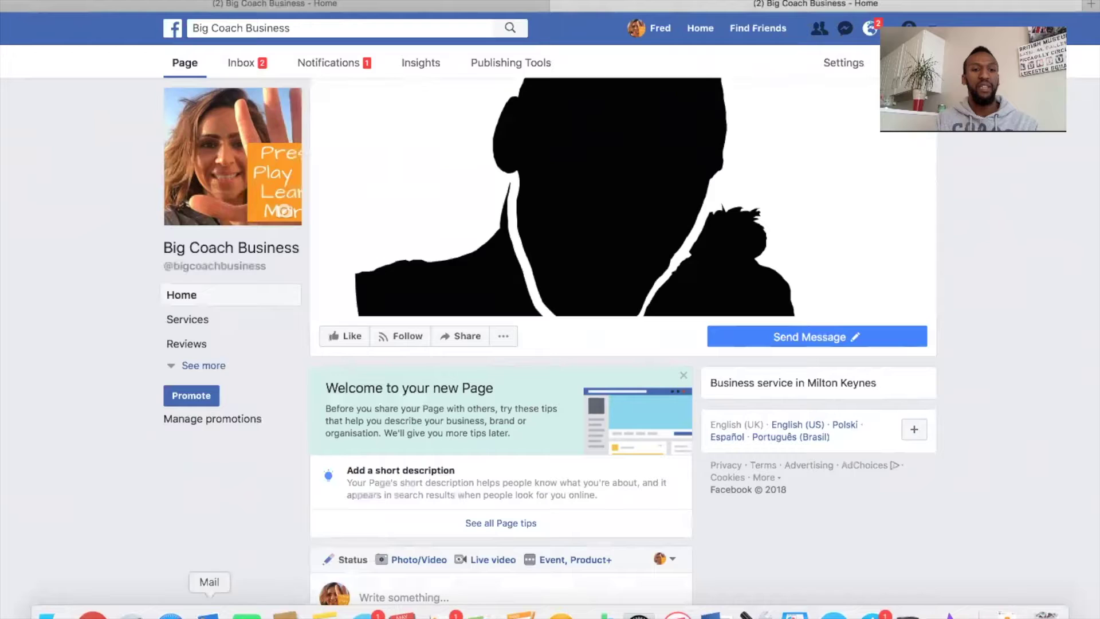
{"action": "left_click", "coordinate": [324, 614]}
{"action": "left_click", "coordinate": [411, 274]}
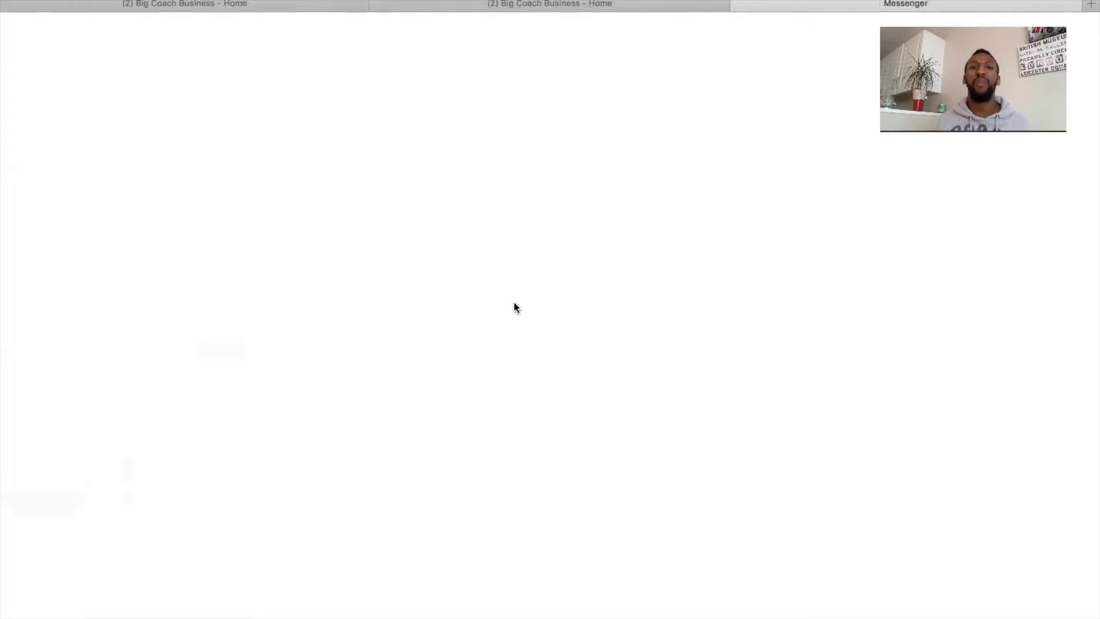
{"action": "left_click", "coordinate": [536, 387]}
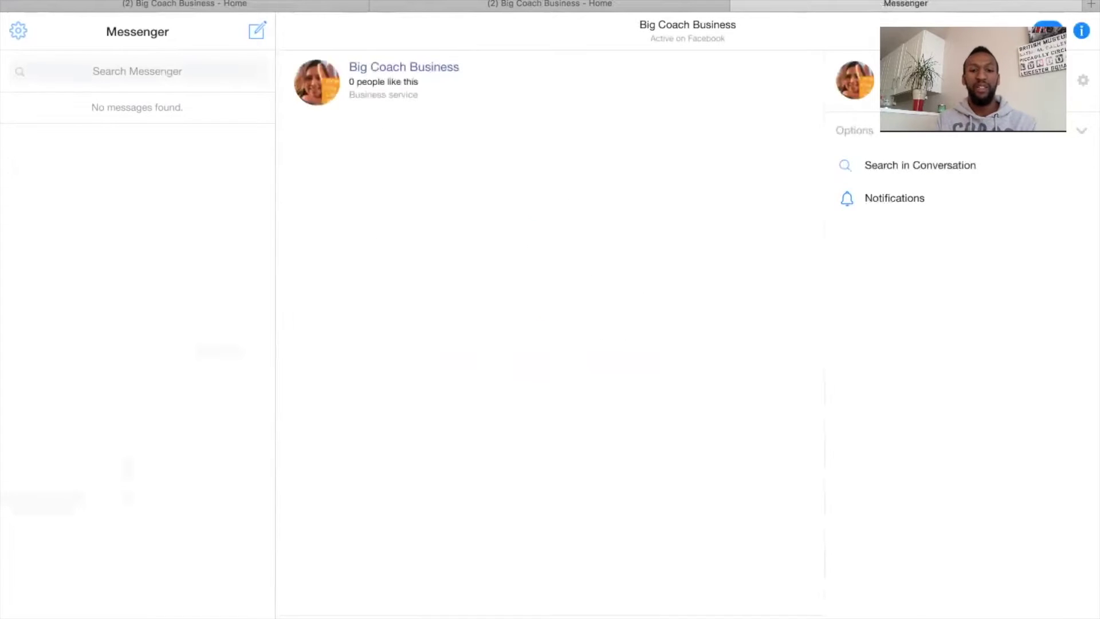
{"action": "key", "text": "Return"}
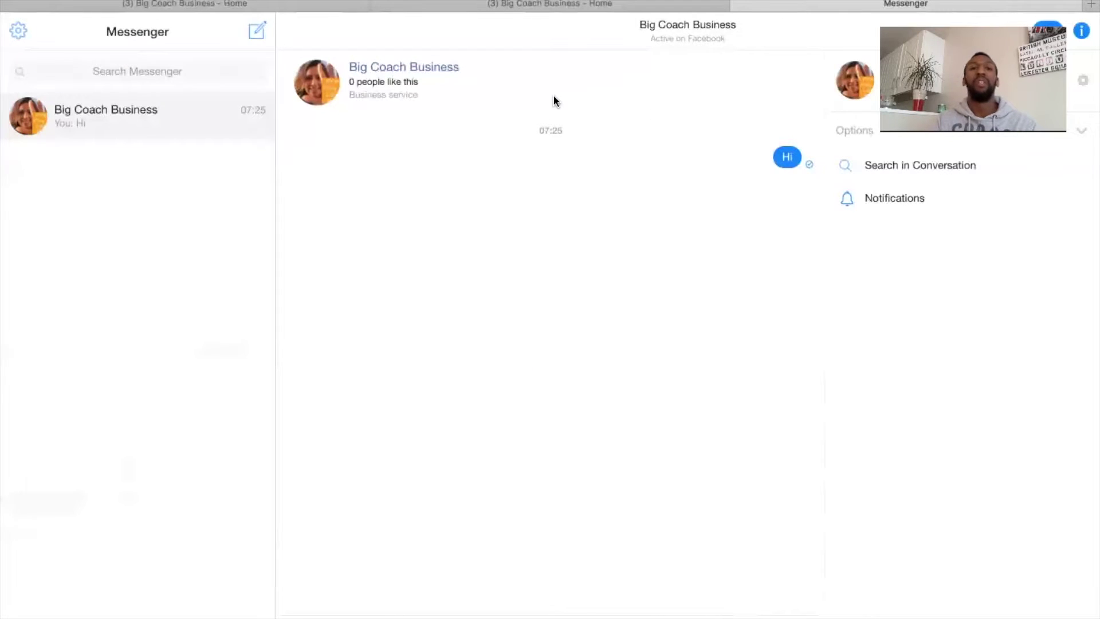
{"action": "left_click", "coordinate": [630, 4]}
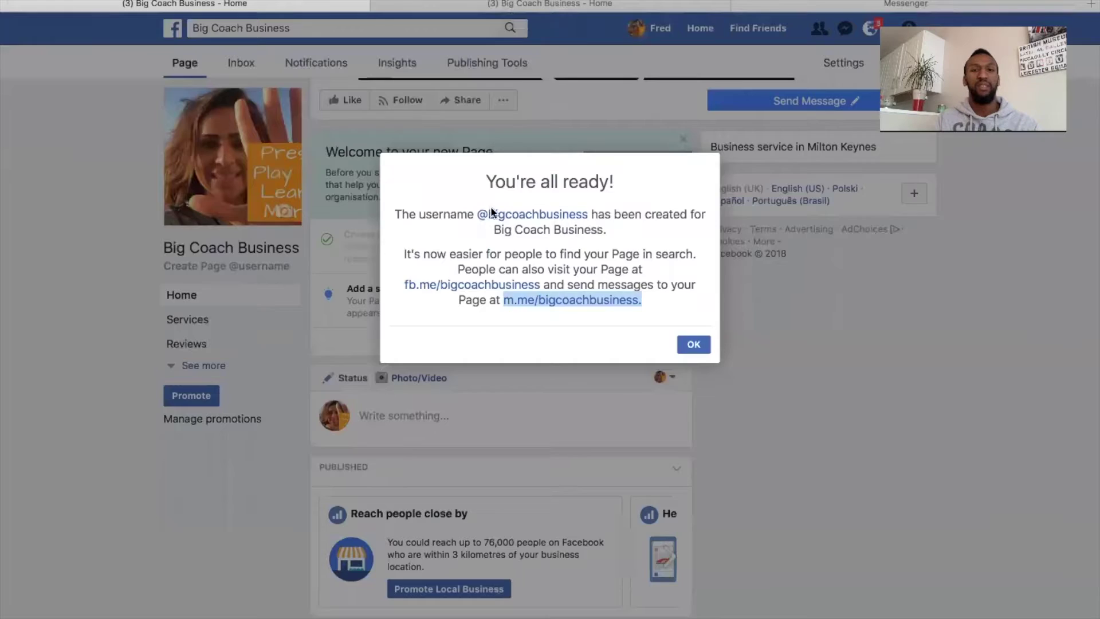
Dismiss the You're all ready! notice and scroll down the Page
{"action": "left_click", "coordinate": [702, 342]}
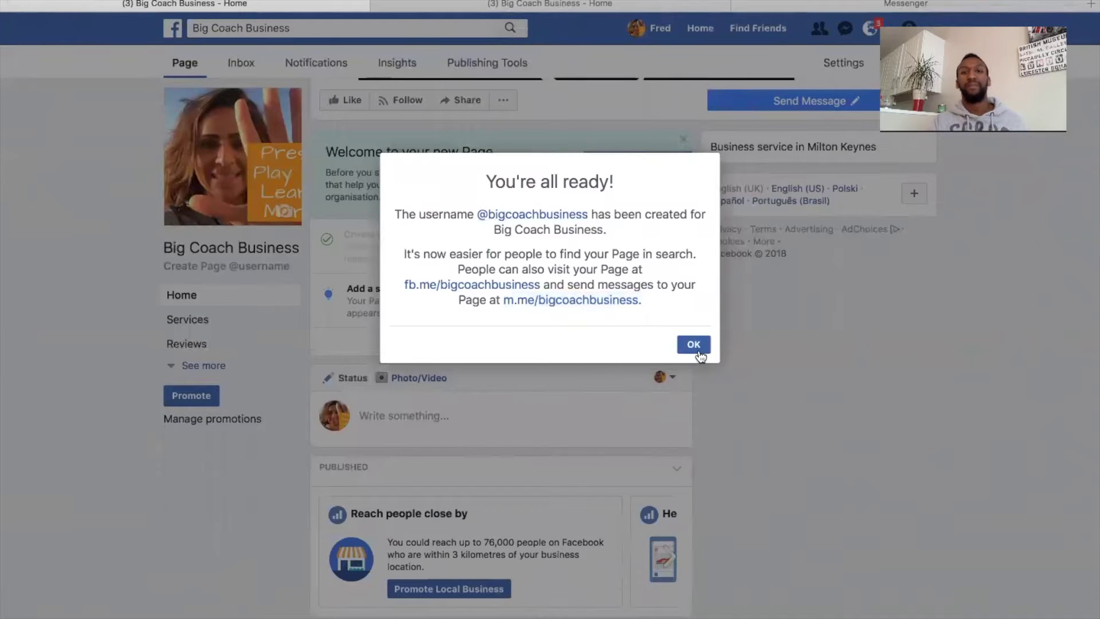
{"action": "scroll", "coordinate": [501, 372], "scroll_direction": "down", "scroll_amount": 2}
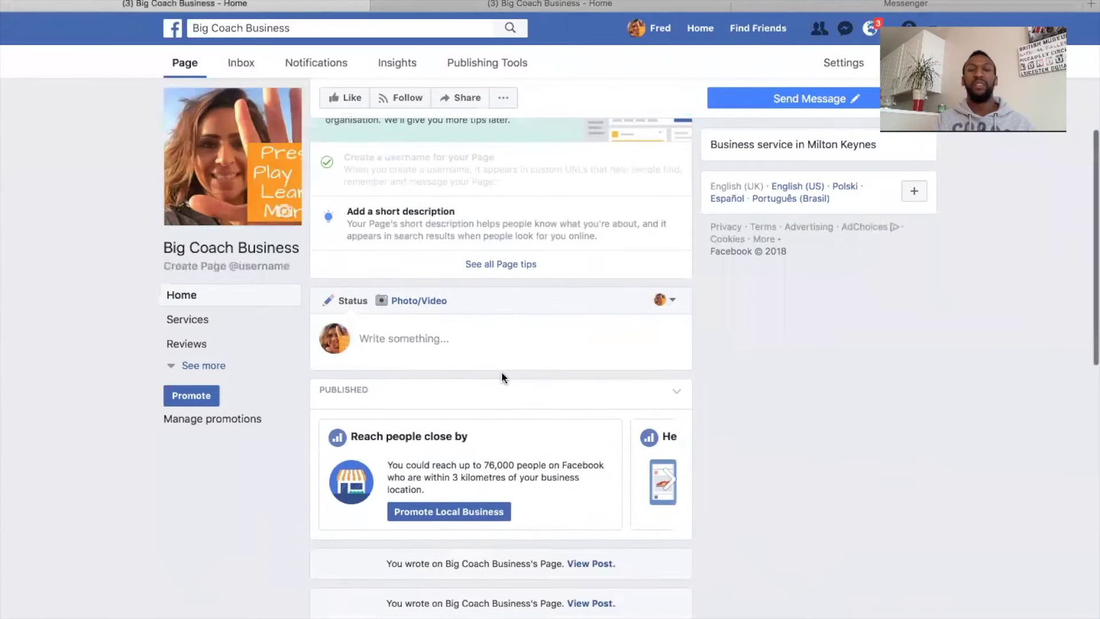
{"action": "scroll", "coordinate": [501, 372], "scroll_direction": "down", "scroll_amount": 1}
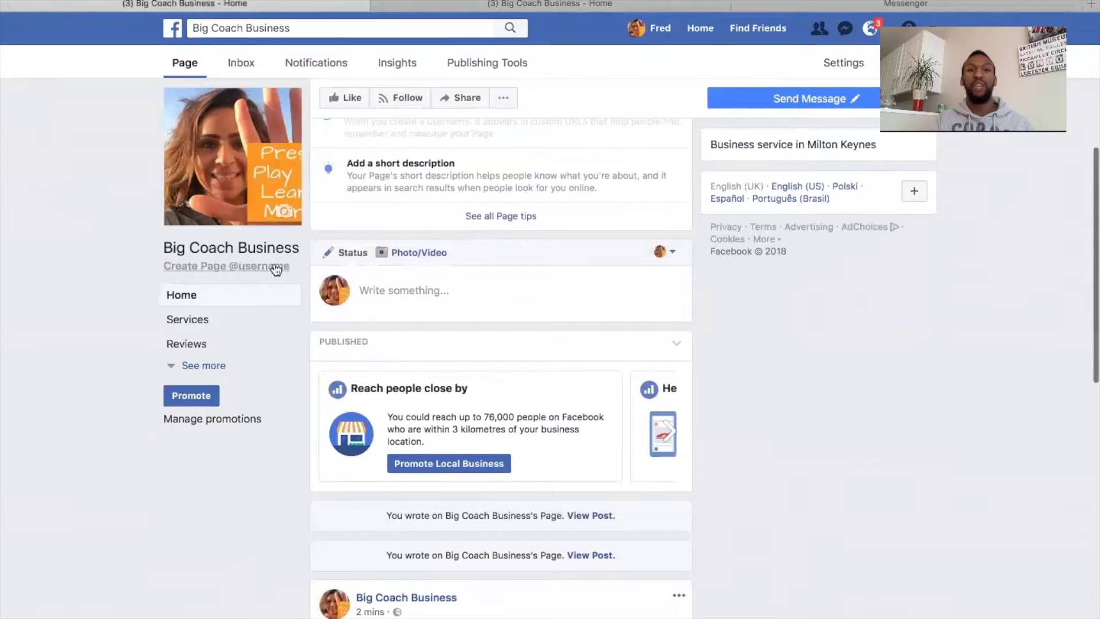
{"action": "scroll", "coordinate": [411, 300], "scroll_direction": "down", "scroll_amount": 1}
{"action": "scroll", "coordinate": [418, 263], "scroll_direction": "up", "scroll_amount": 5}
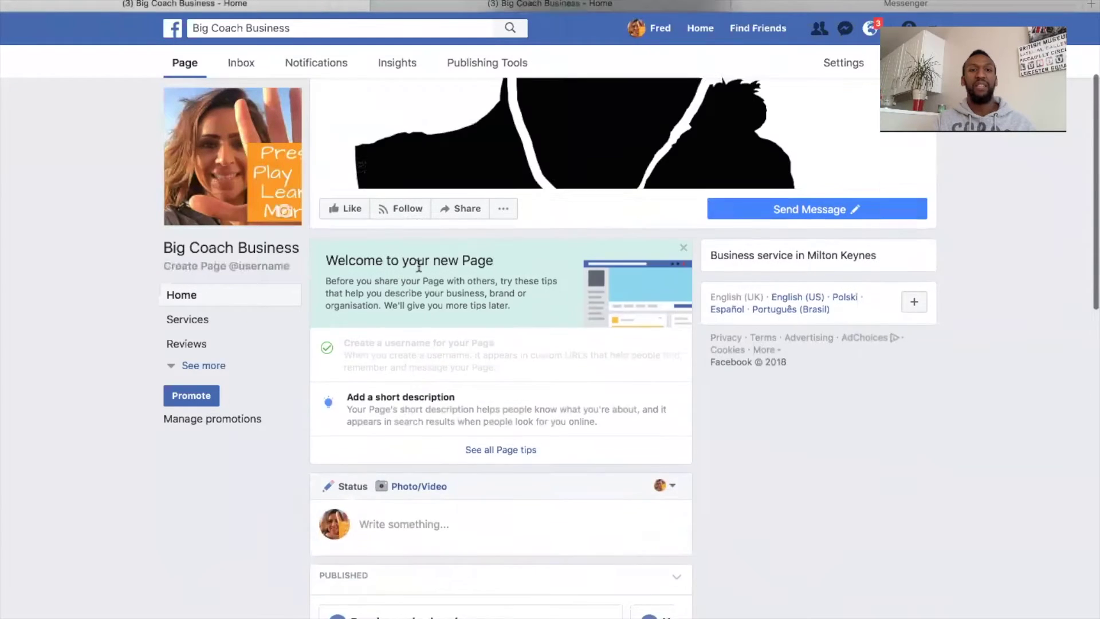
{"action": "scroll", "coordinate": [419, 266], "scroll_direction": "down", "scroll_amount": 2}
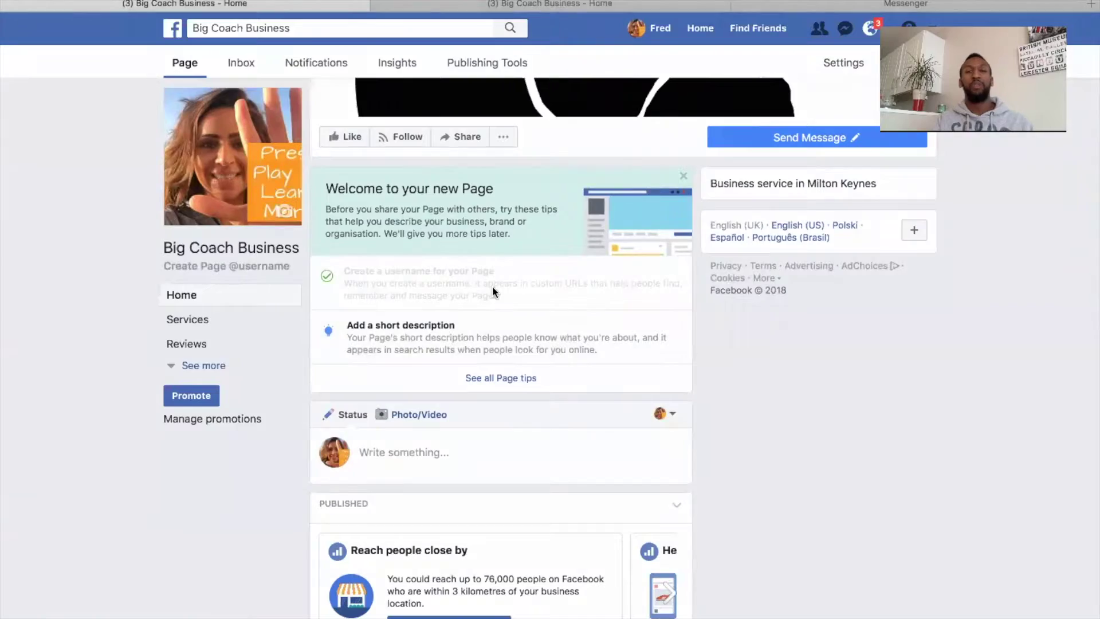
Add and save the short description 'I help people with business'
{"action": "left_click", "coordinate": [493, 289]}
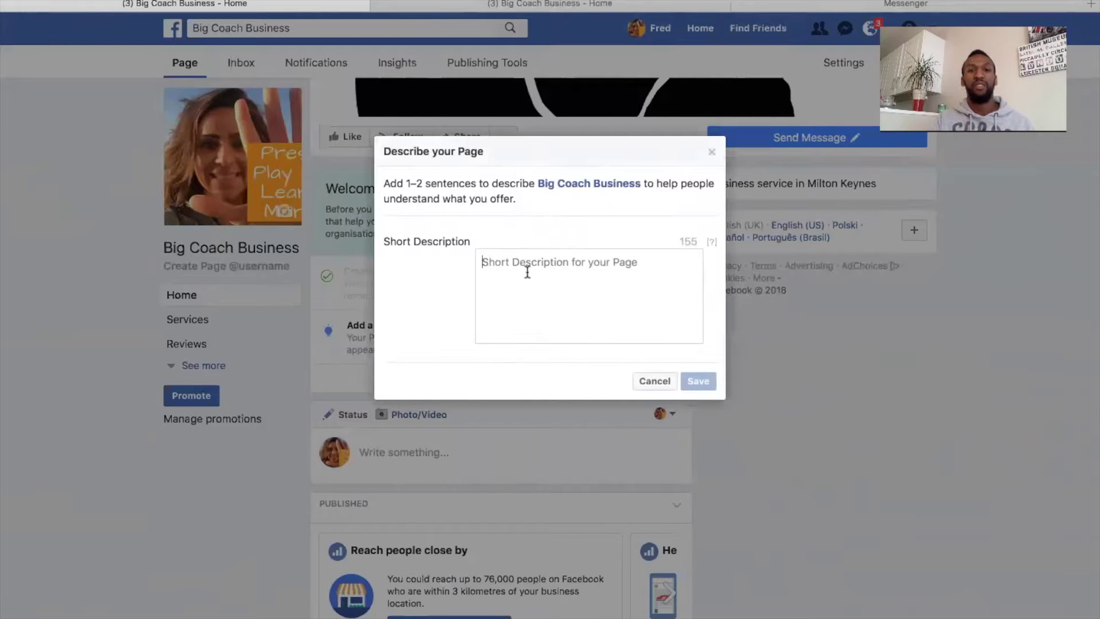
{"action": "left_click", "coordinate": [527, 273]}
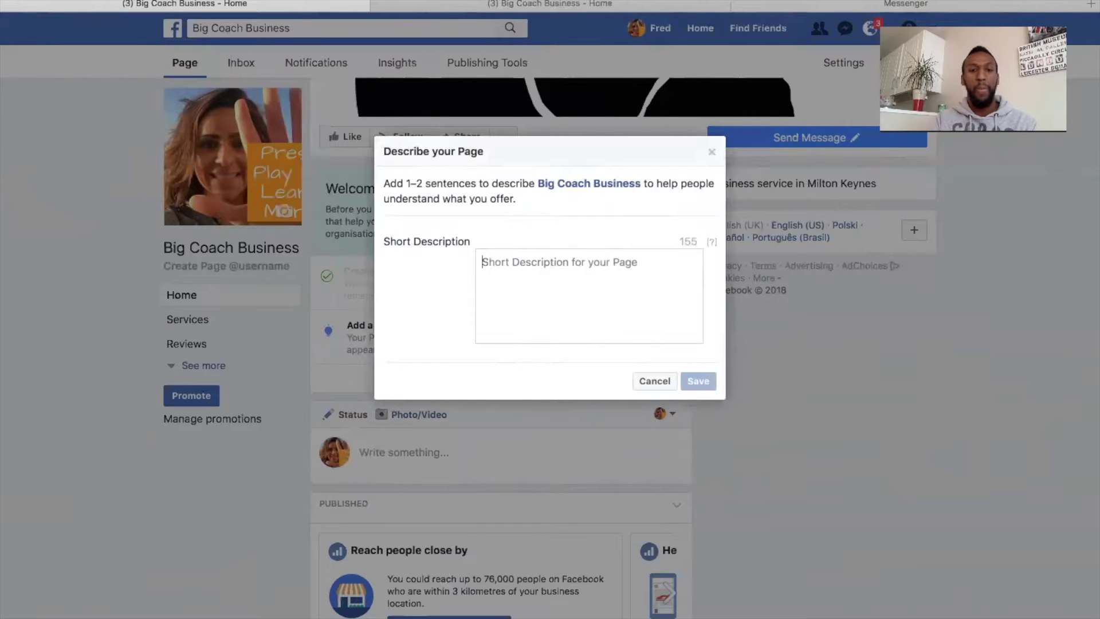
{"action": "type", "text": "I help people with busine"}
{"action": "left_click", "coordinate": [698, 382]}
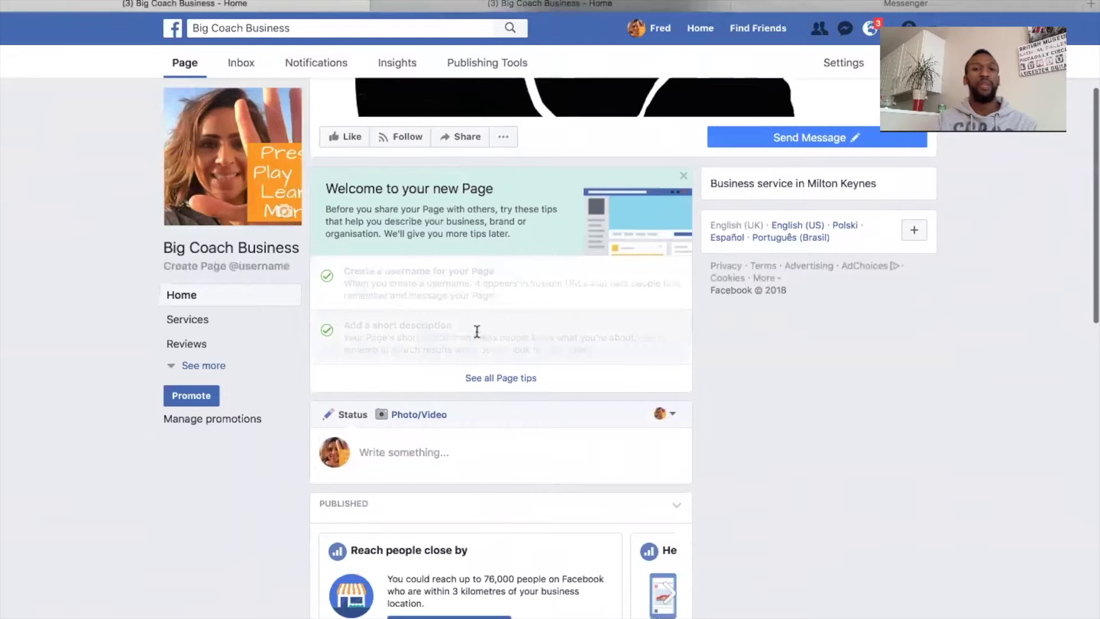
{"action": "scroll", "coordinate": [476, 331], "scroll_direction": "down", "scroll_amount": 4}
Browse the full Page tips list, then open and close the Invite friends dialog
{"action": "scroll", "coordinate": [493, 286], "scroll_direction": "up", "scroll_amount": 1}
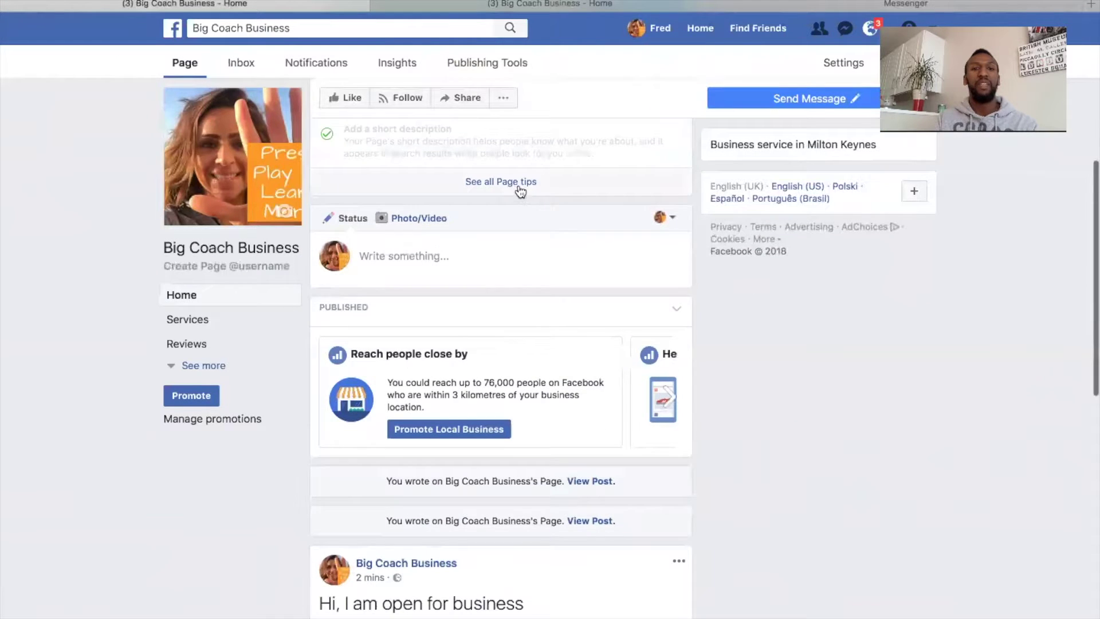
{"action": "left_click", "coordinate": [496, 180]}
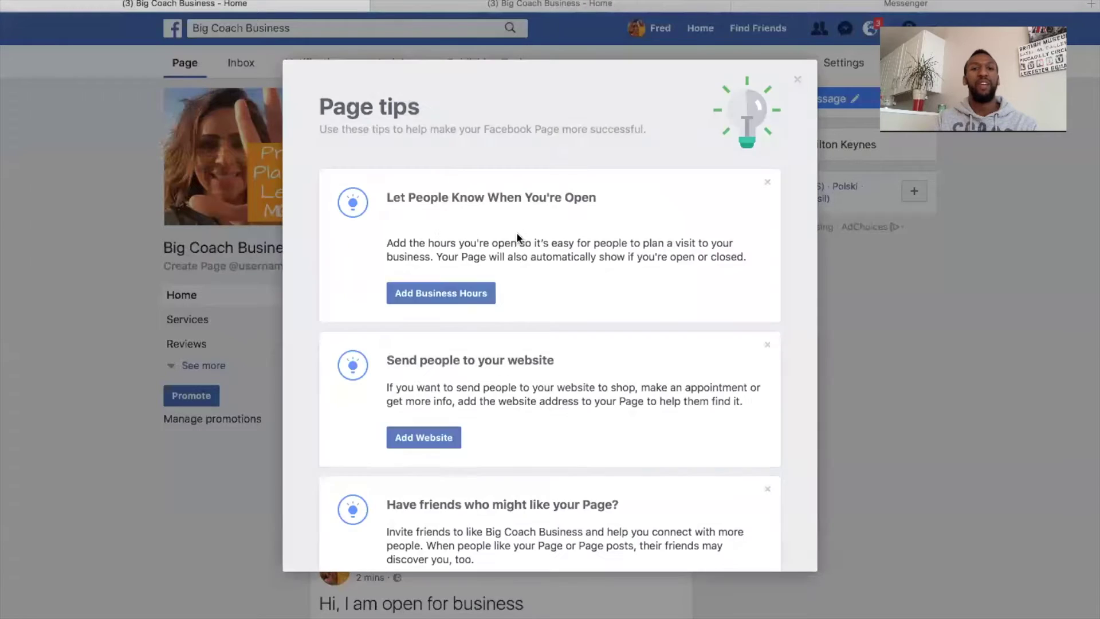
{"action": "scroll", "coordinate": [519, 356], "scroll_direction": "down", "scroll_amount": 8}
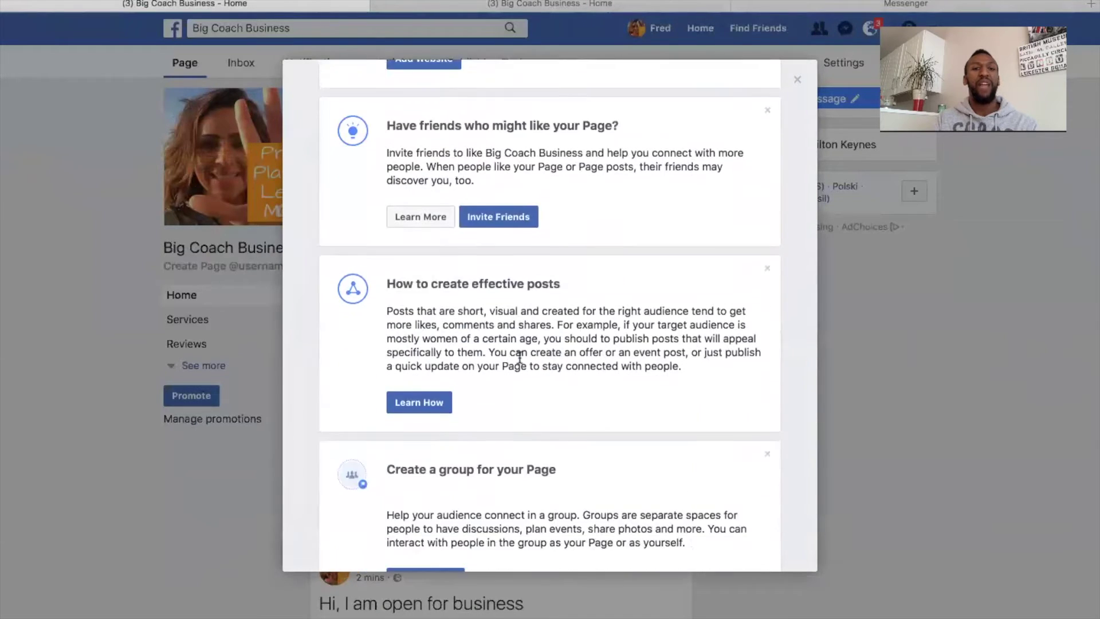
{"action": "scroll", "coordinate": [518, 356], "scroll_direction": "up", "scroll_amount": 9}
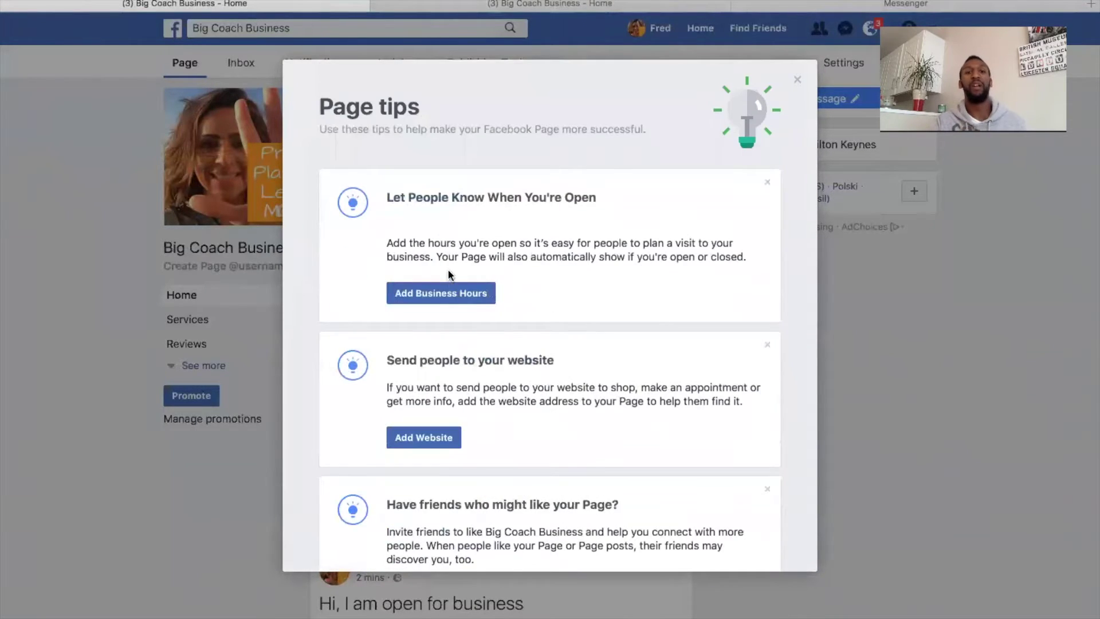
{"action": "scroll", "coordinate": [483, 397], "scroll_direction": "down", "scroll_amount": 1}
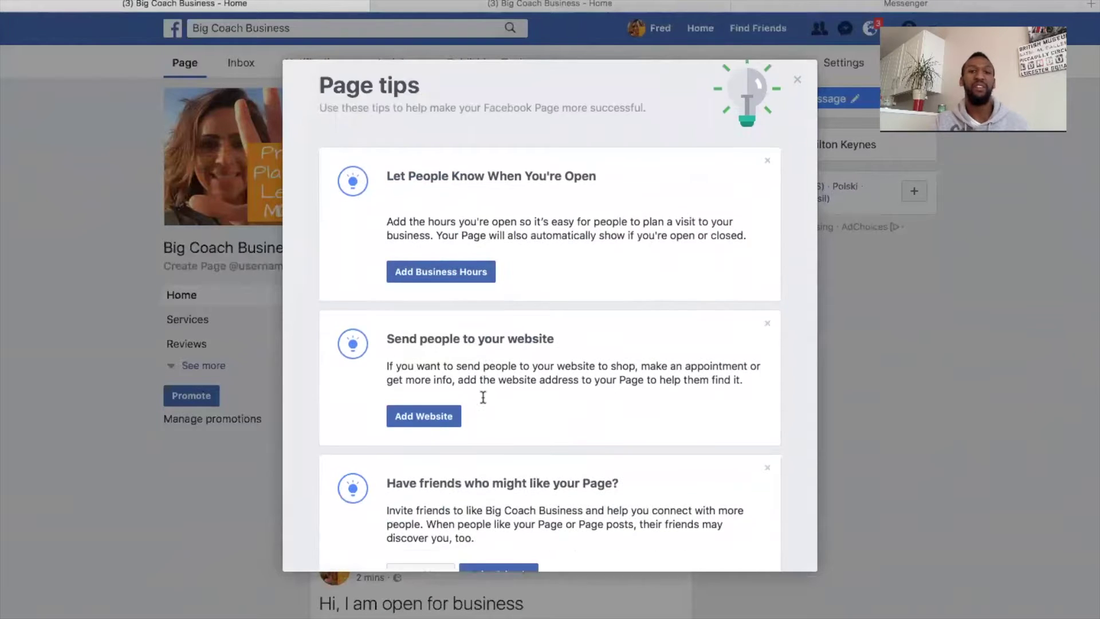
{"action": "scroll", "coordinate": [462, 379], "scroll_direction": "down", "scroll_amount": 2}
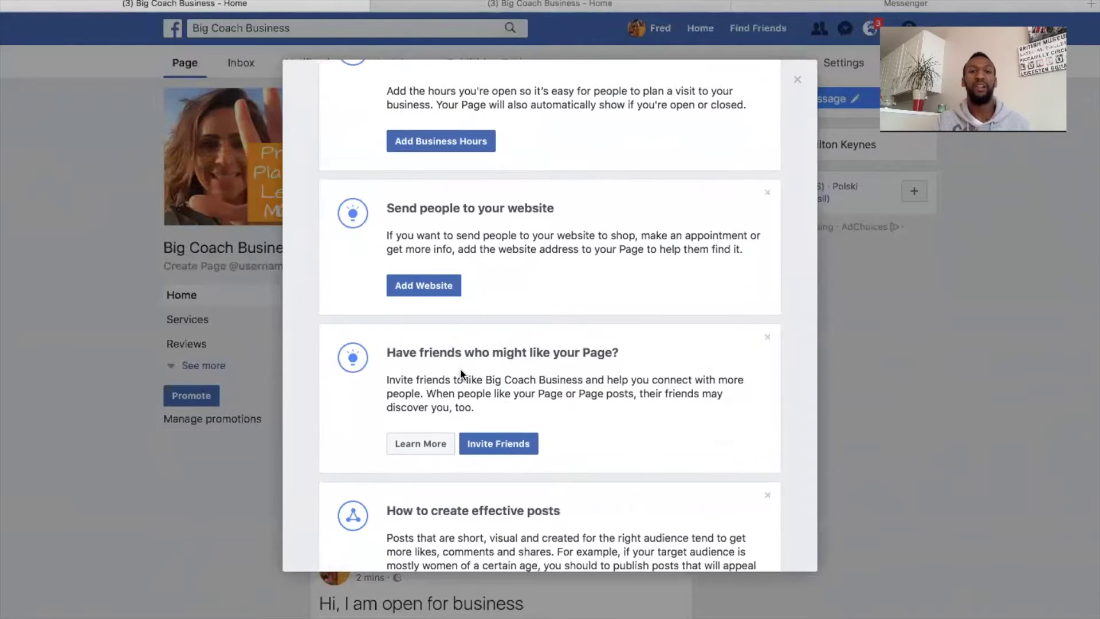
{"action": "left_click", "coordinate": [490, 447]}
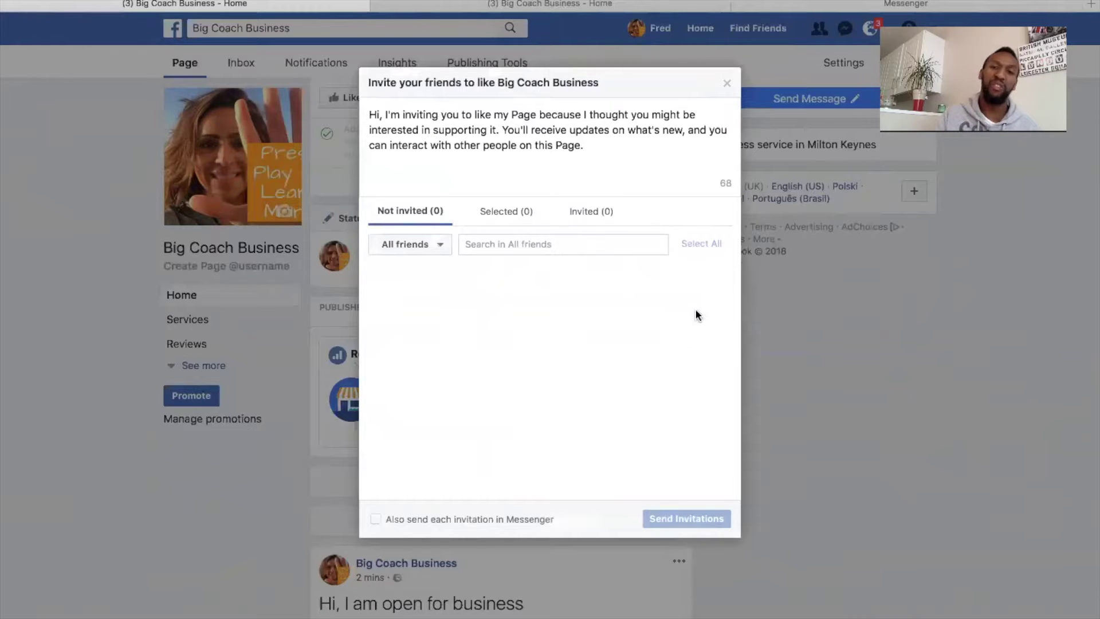
{"action": "left_click", "coordinate": [727, 84]}
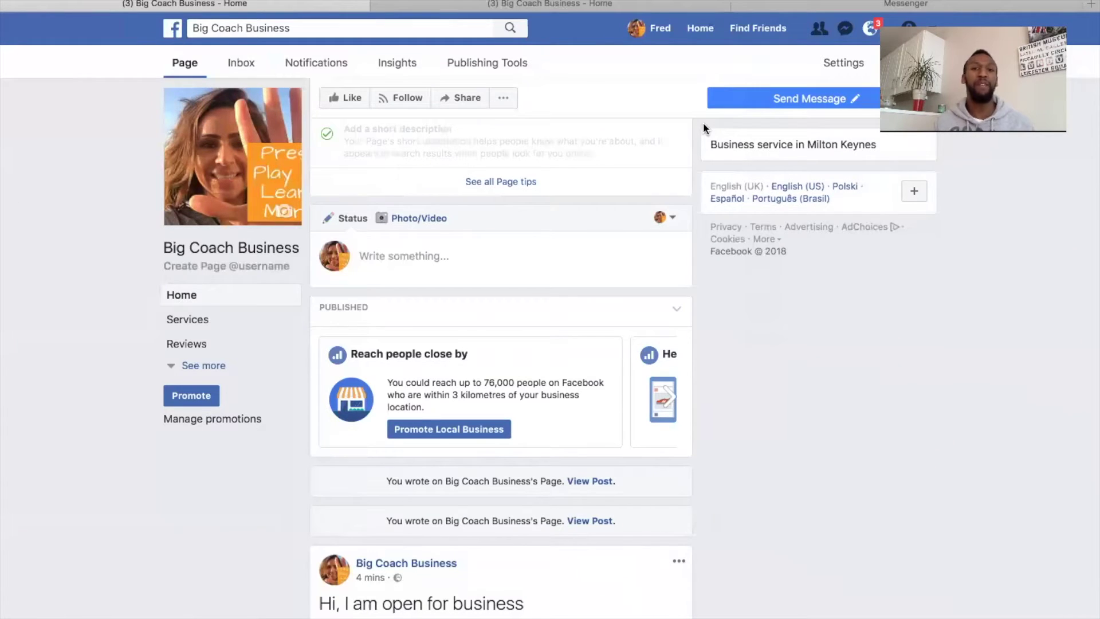
Reopen the Page tips list, scroll through it and close it
{"action": "left_click", "coordinate": [515, 184]}
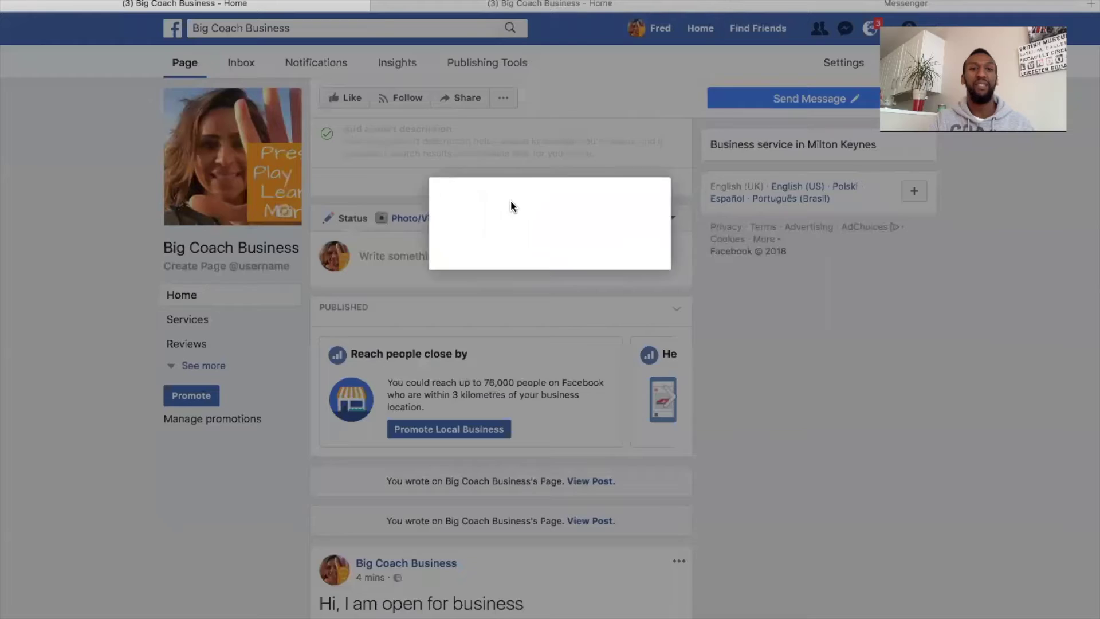
{"action": "scroll", "coordinate": [521, 232], "scroll_direction": "down", "scroll_amount": 5}
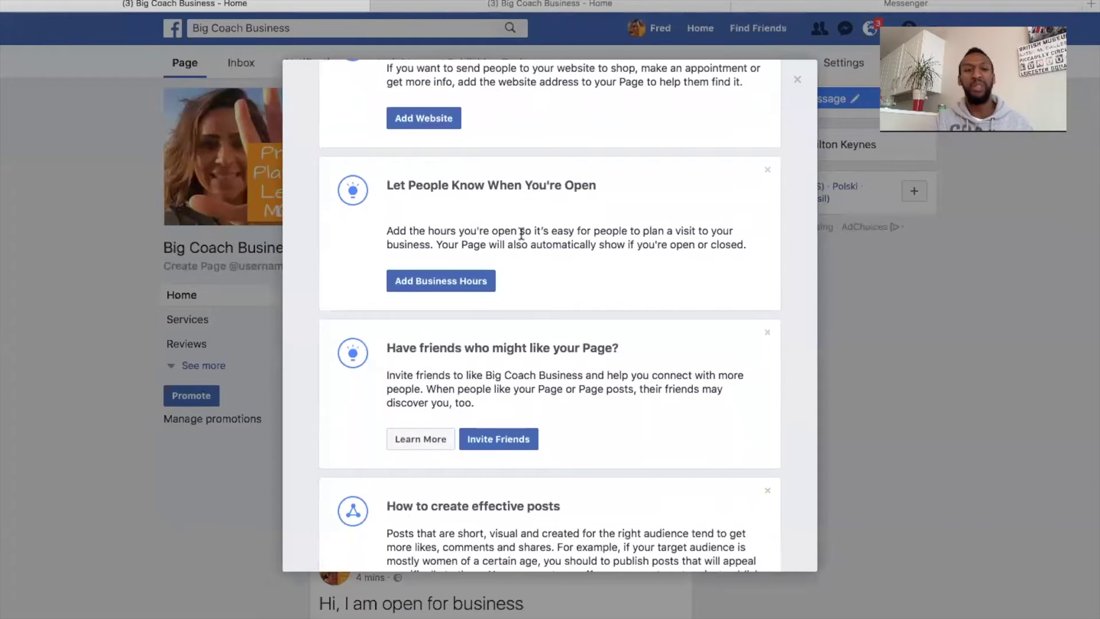
{"action": "scroll", "coordinate": [412, 265], "scroll_direction": "down", "scroll_amount": 3}
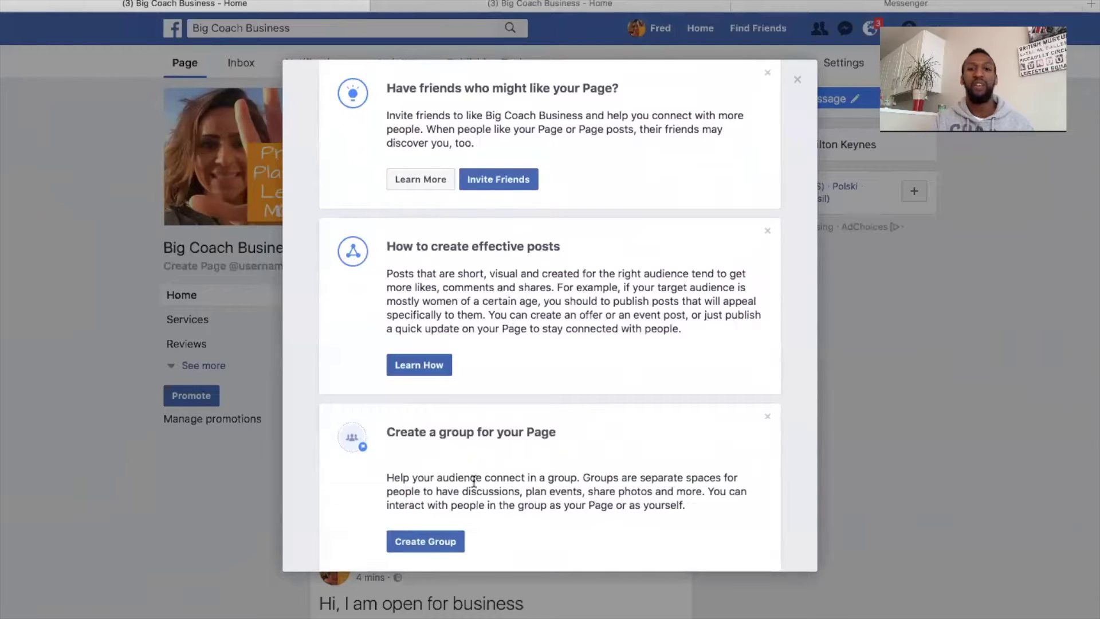
{"action": "left_click", "coordinate": [797, 80]}
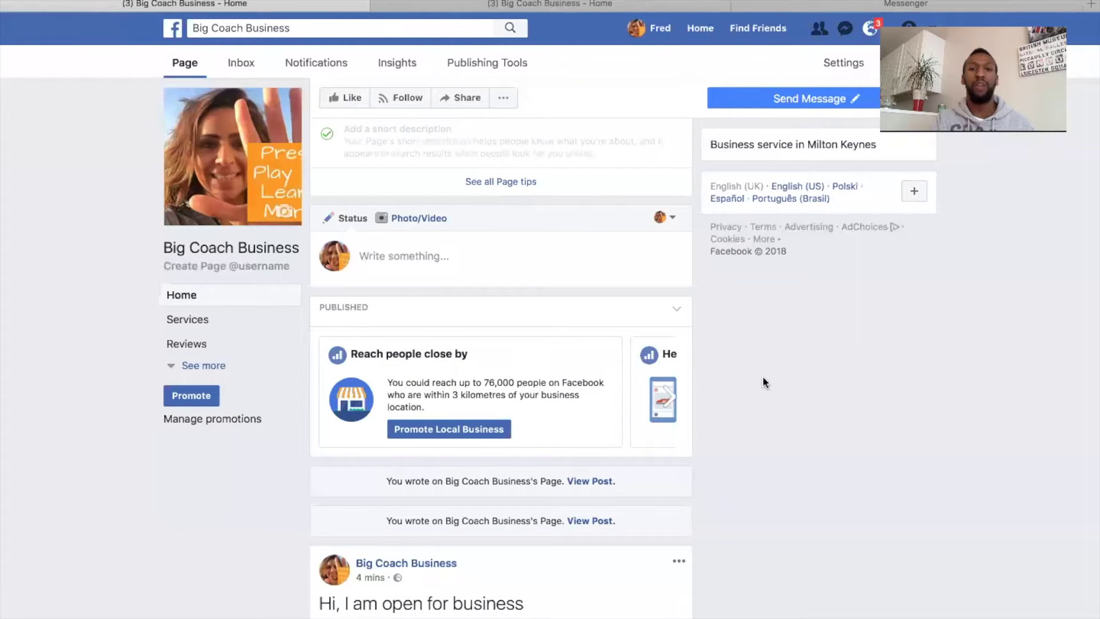
Open the Page's General settings from See more, briefly checking notifications
{"action": "left_click", "coordinate": [193, 366]}
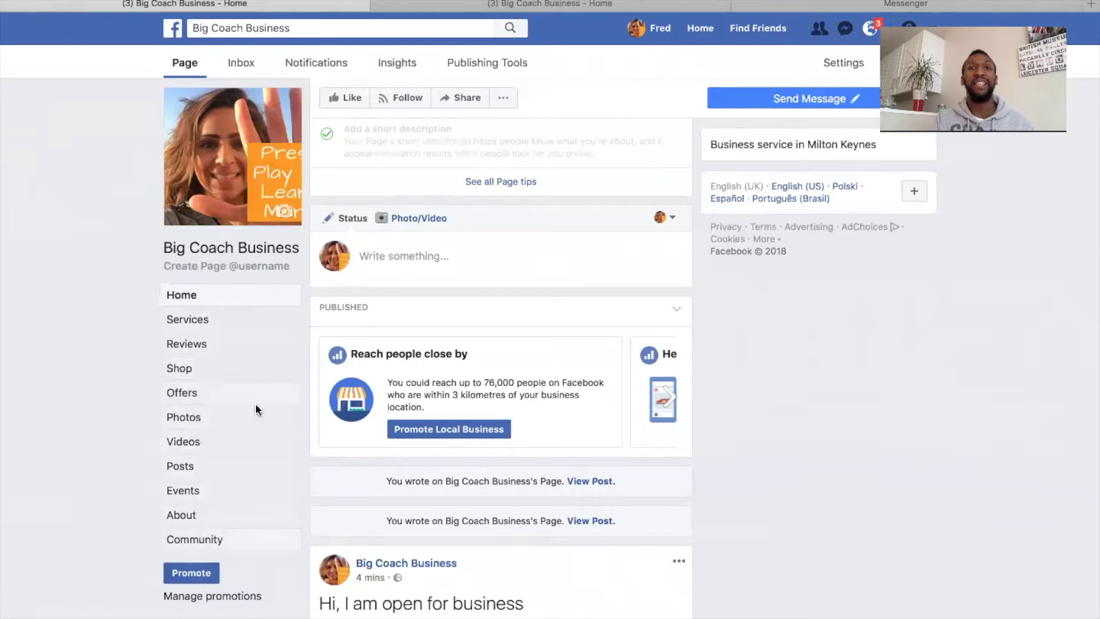
{"action": "left_click", "coordinate": [856, 61]}
{"action": "left_click", "coordinate": [851, 28]}
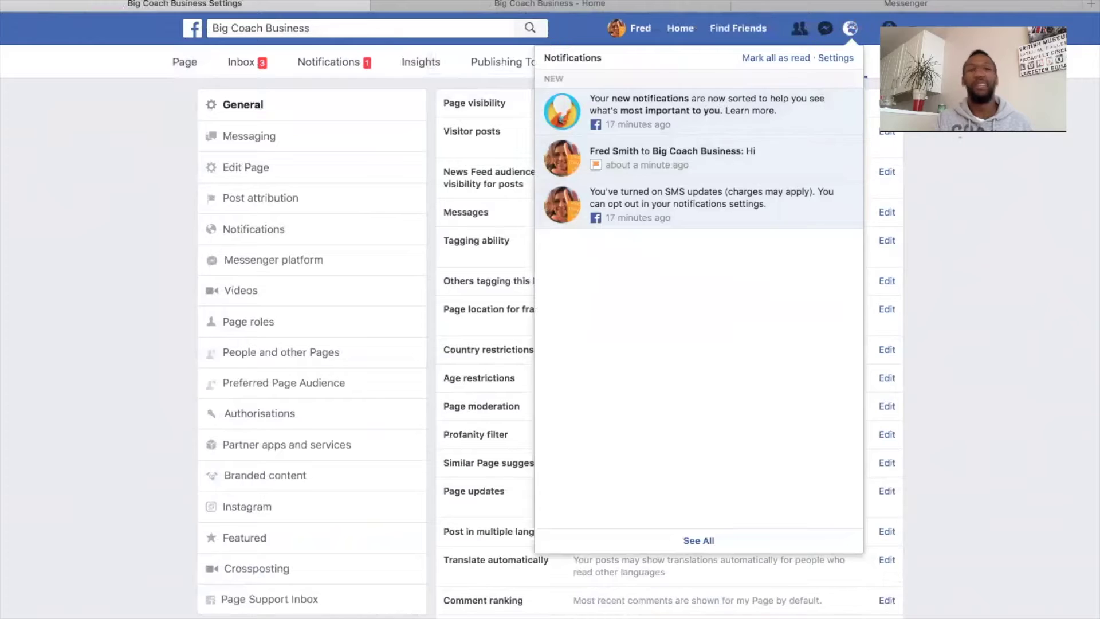
{"action": "left_click", "coordinate": [1017, 147]}
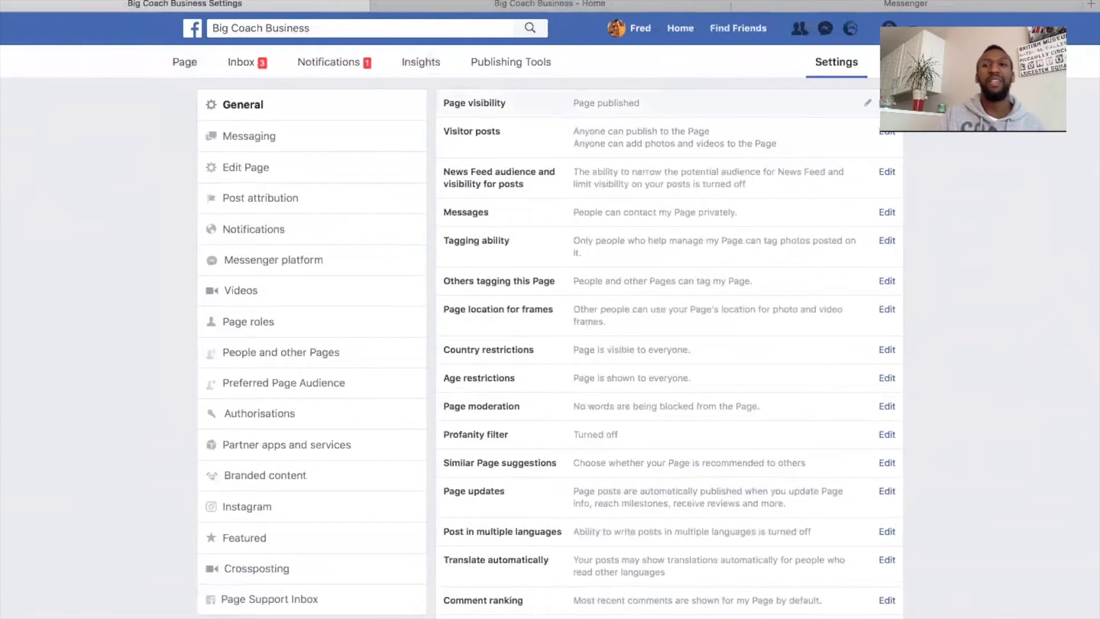
{"action": "left_click", "coordinate": [867, 103]}
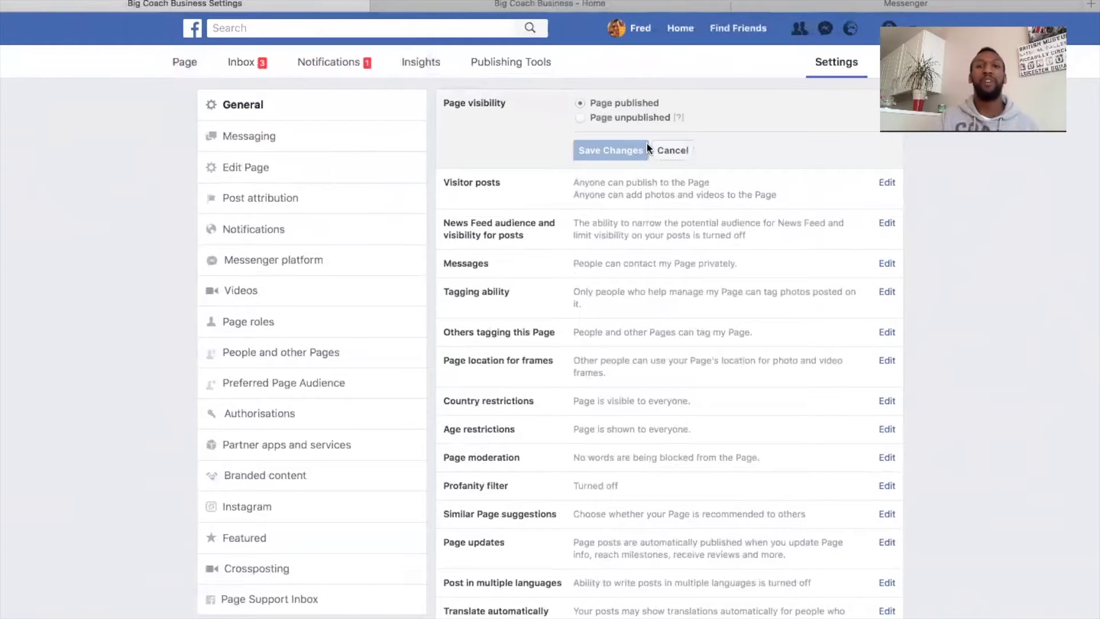
Unpublish the Page, giving the reason that it isn't finished yet
{"action": "left_click", "coordinate": [577, 118]}
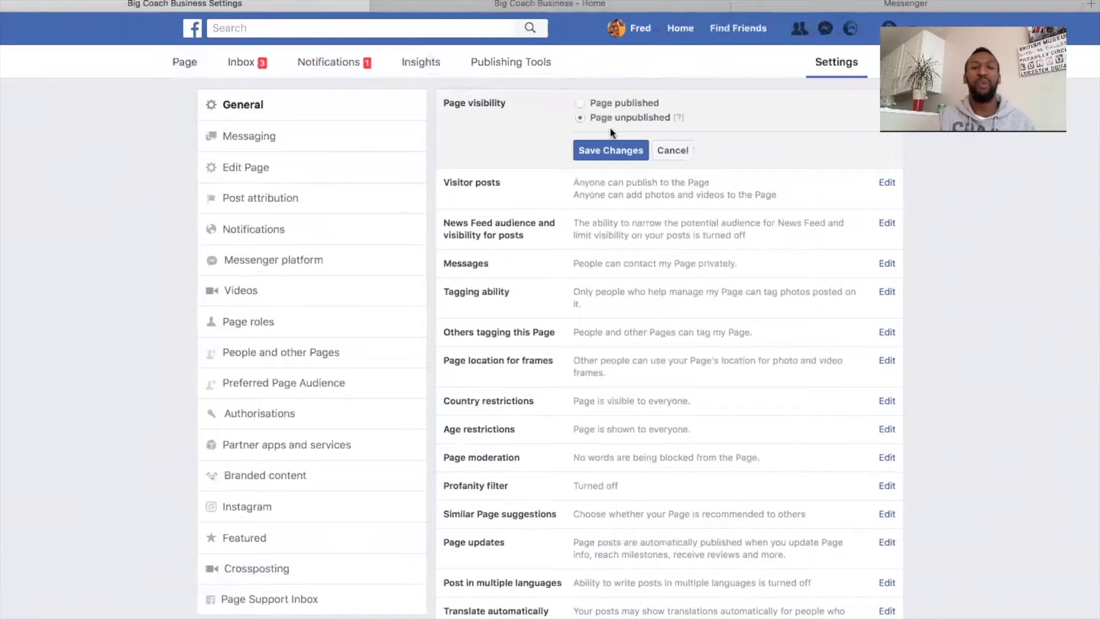
{"action": "left_click", "coordinate": [590, 152]}
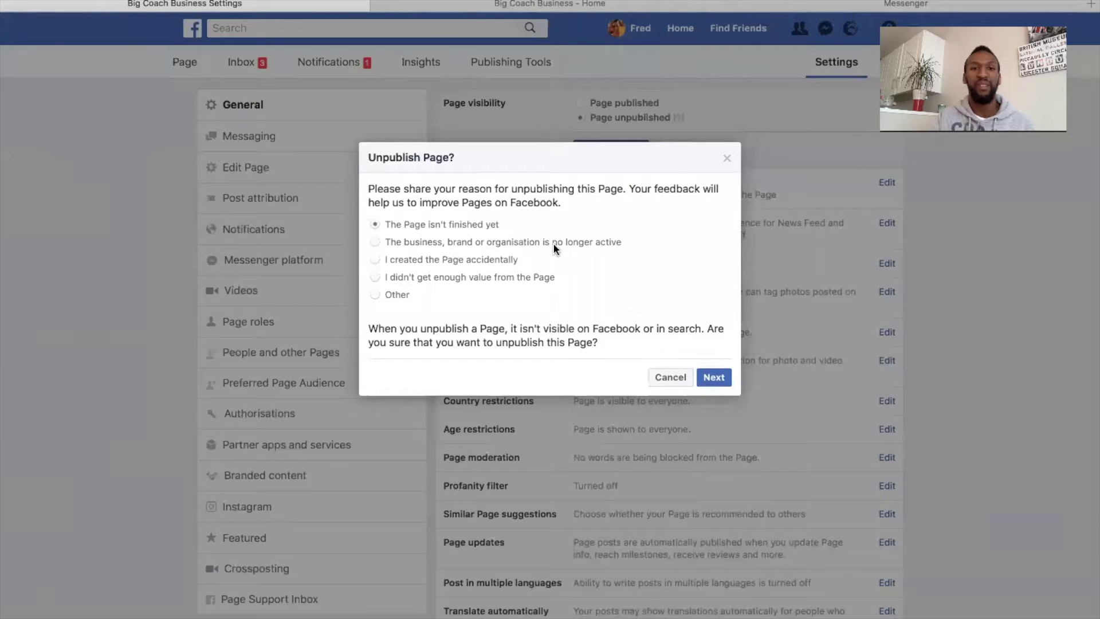
{"action": "left_click", "coordinate": [714, 377]}
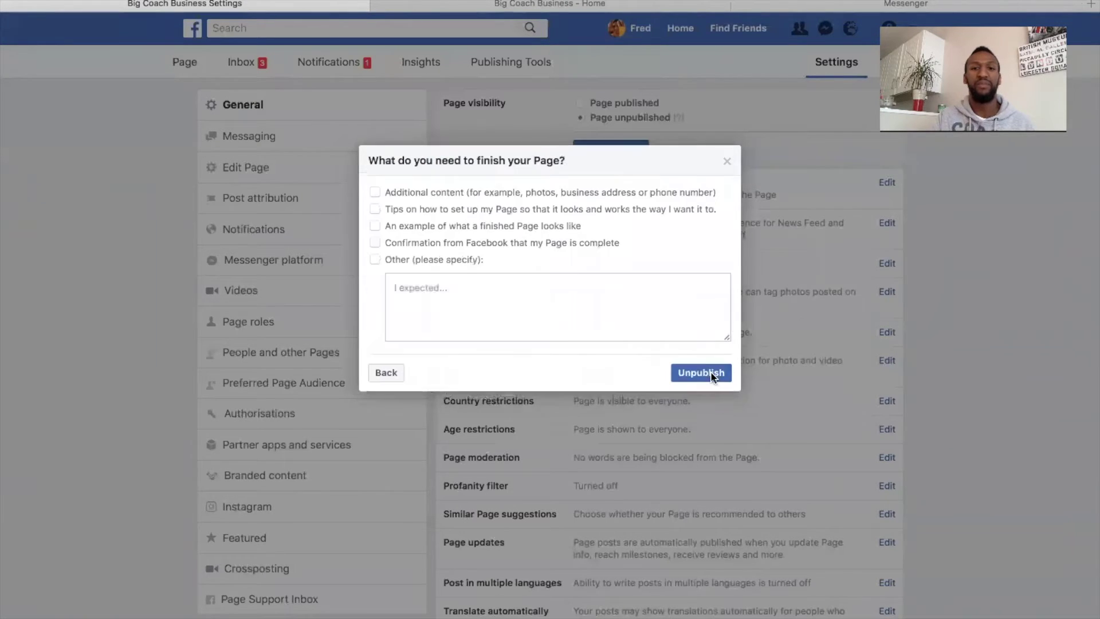
{"action": "left_click", "coordinate": [714, 381]}
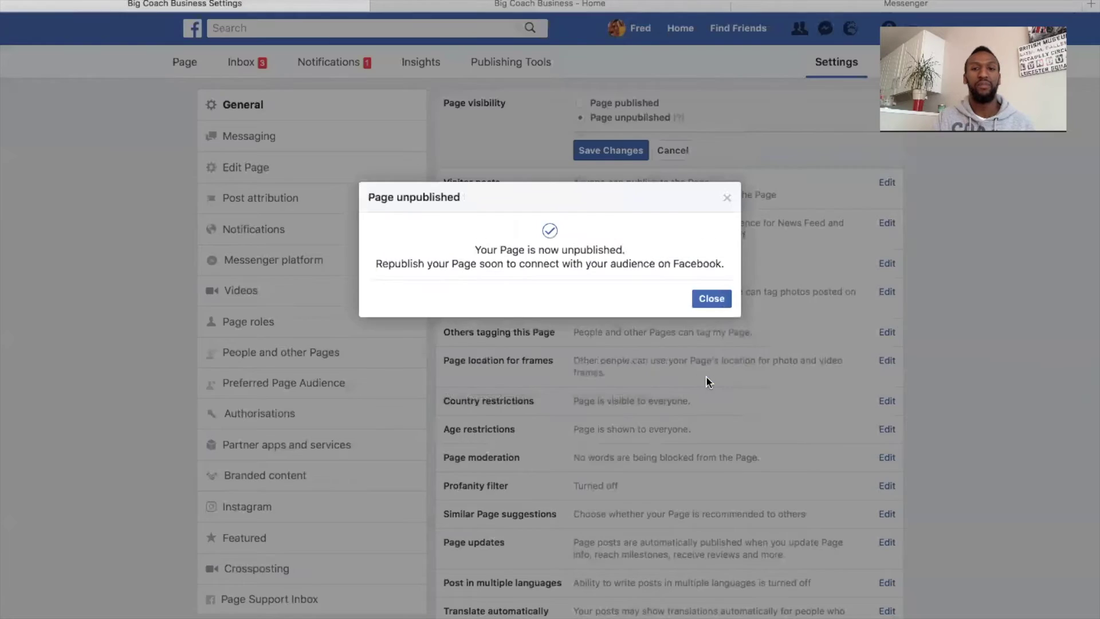
{"action": "left_click", "coordinate": [711, 298]}
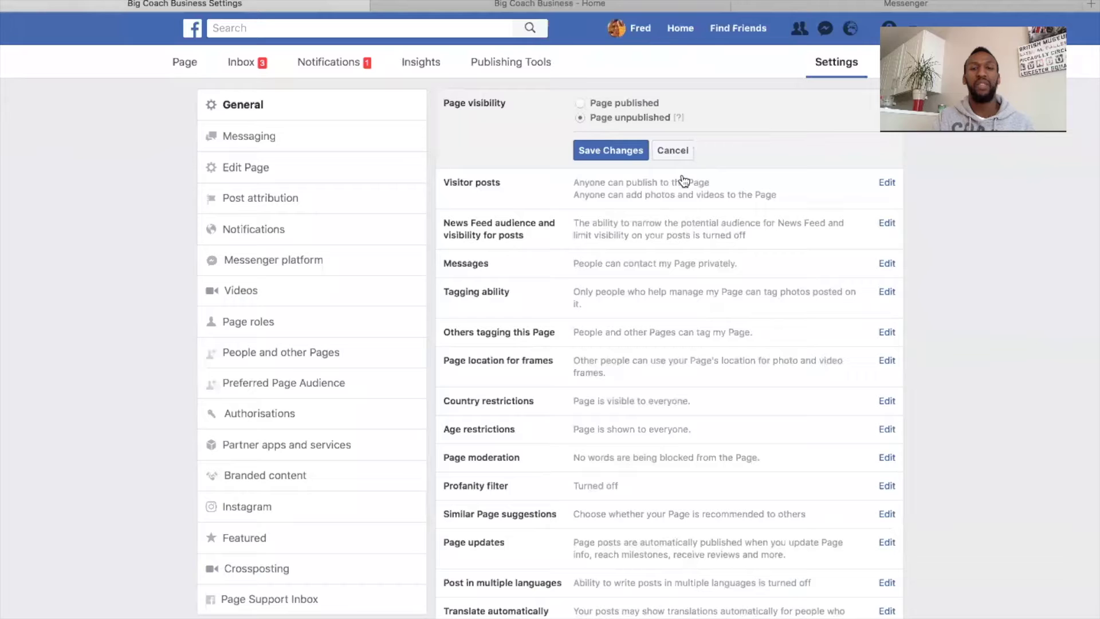
{"action": "mouse_move", "coordinate": [696, 616]}
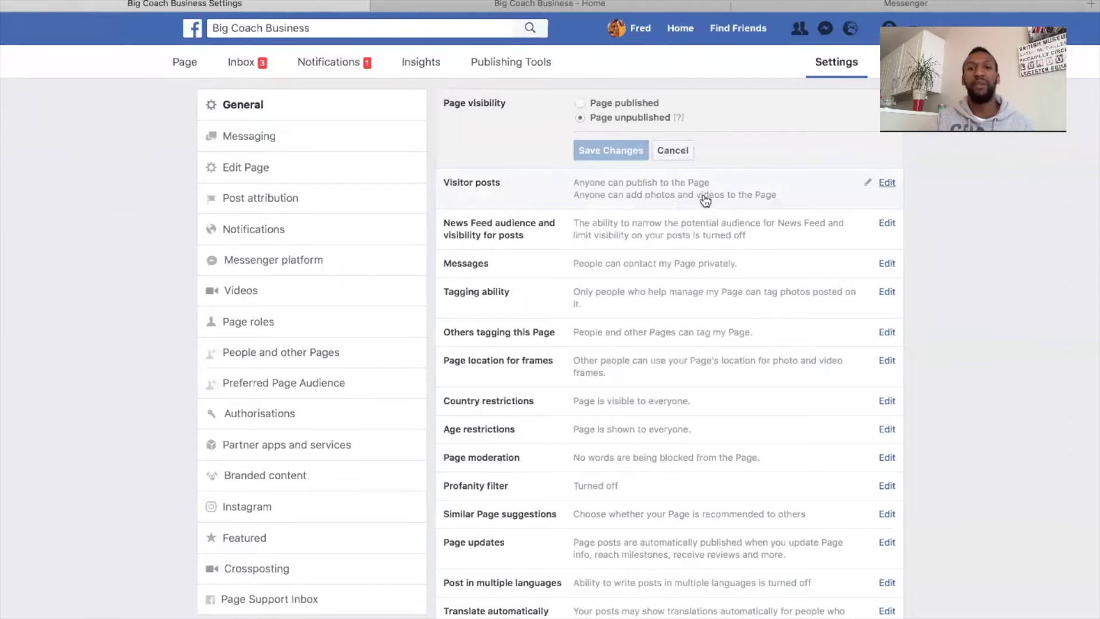
{"action": "left_click", "coordinate": [887, 182]}
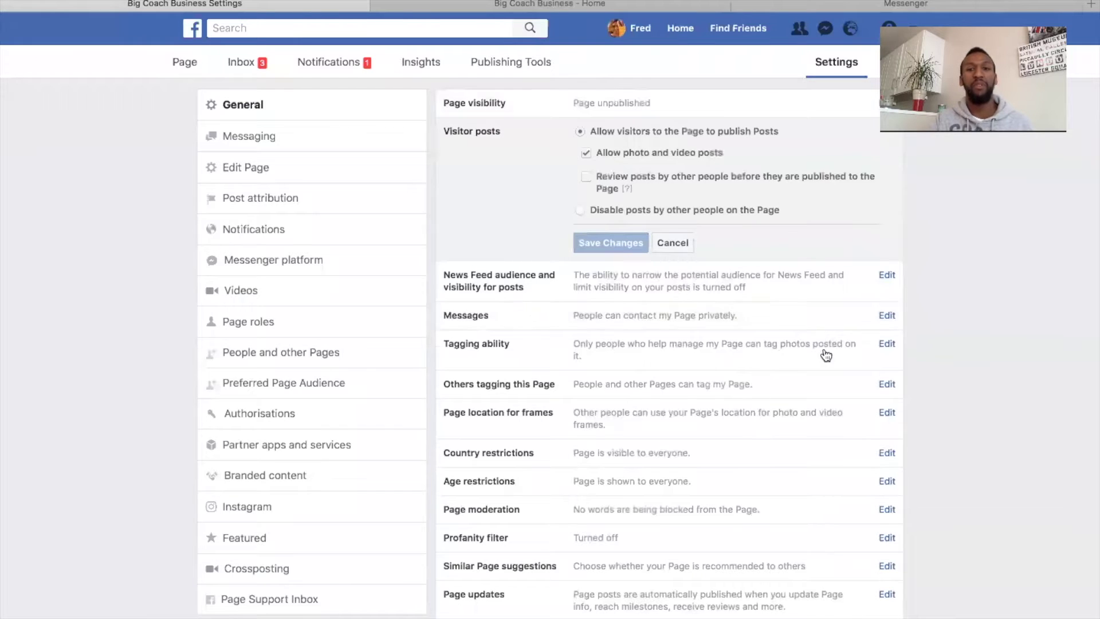
Set the profanity filter to Strong and save the change
{"action": "scroll", "coordinate": [826, 355], "scroll_direction": "down", "scroll_amount": 1}
{"action": "scroll", "coordinate": [826, 356], "scroll_direction": "down", "scroll_amount": 5}
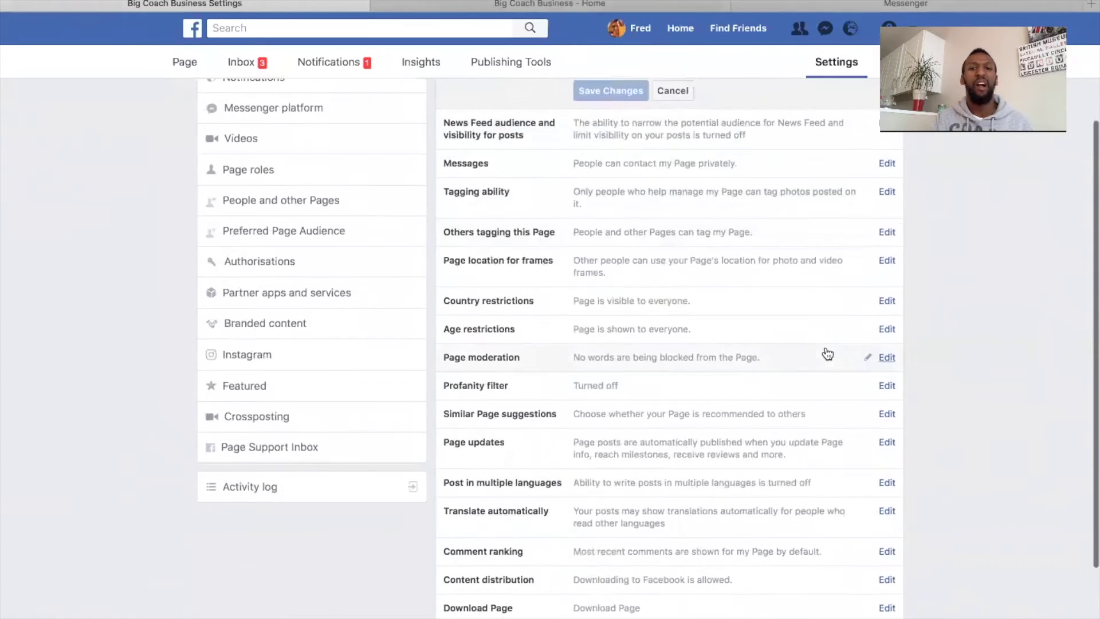
{"action": "scroll", "coordinate": [827, 354], "scroll_direction": "down", "scroll_amount": 1}
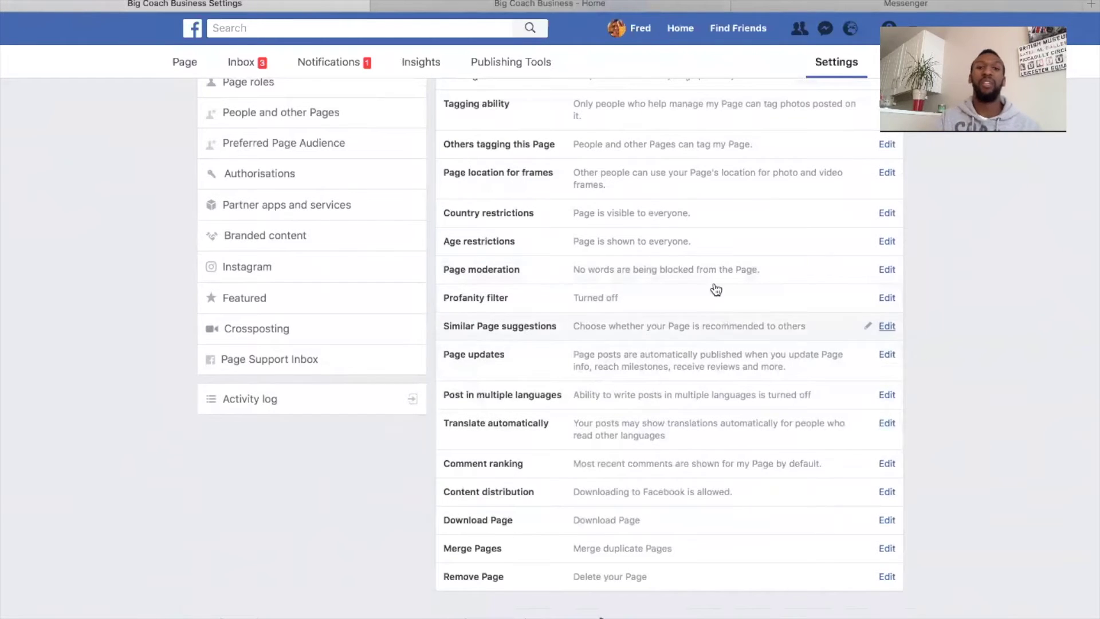
{"action": "left_click", "coordinate": [886, 298]}
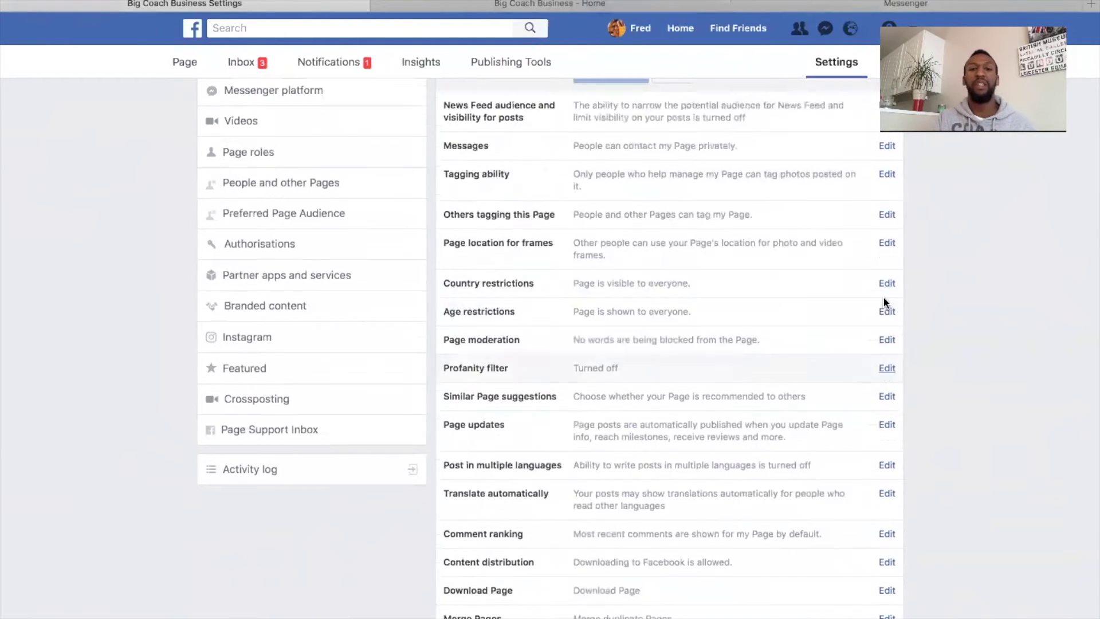
{"action": "left_click", "coordinate": [596, 268]}
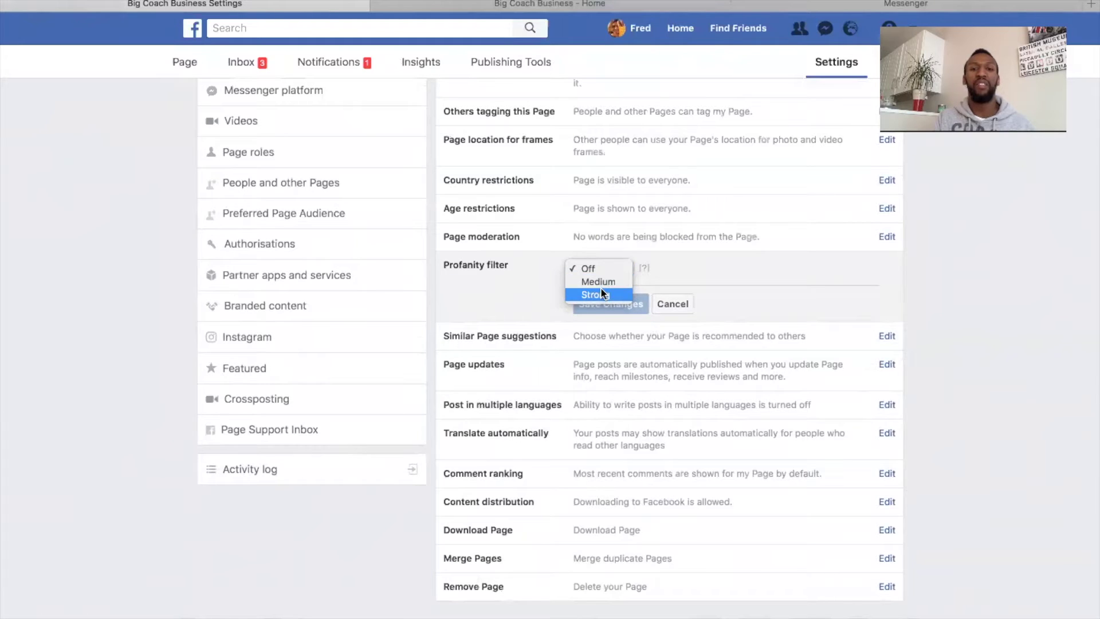
{"action": "left_click", "coordinate": [599, 294]}
{"action": "left_click", "coordinate": [611, 309]}
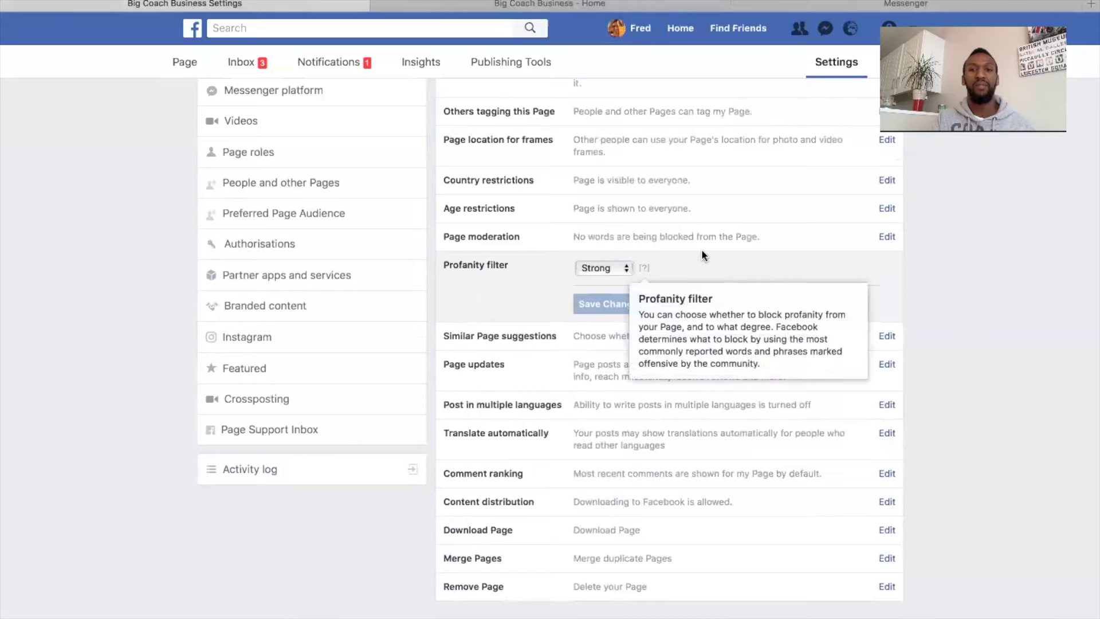
Look over the tagging ability and Page moderation word-blocking settings
{"action": "scroll", "coordinate": [886, 234], "scroll_direction": "up", "scroll_amount": 3}
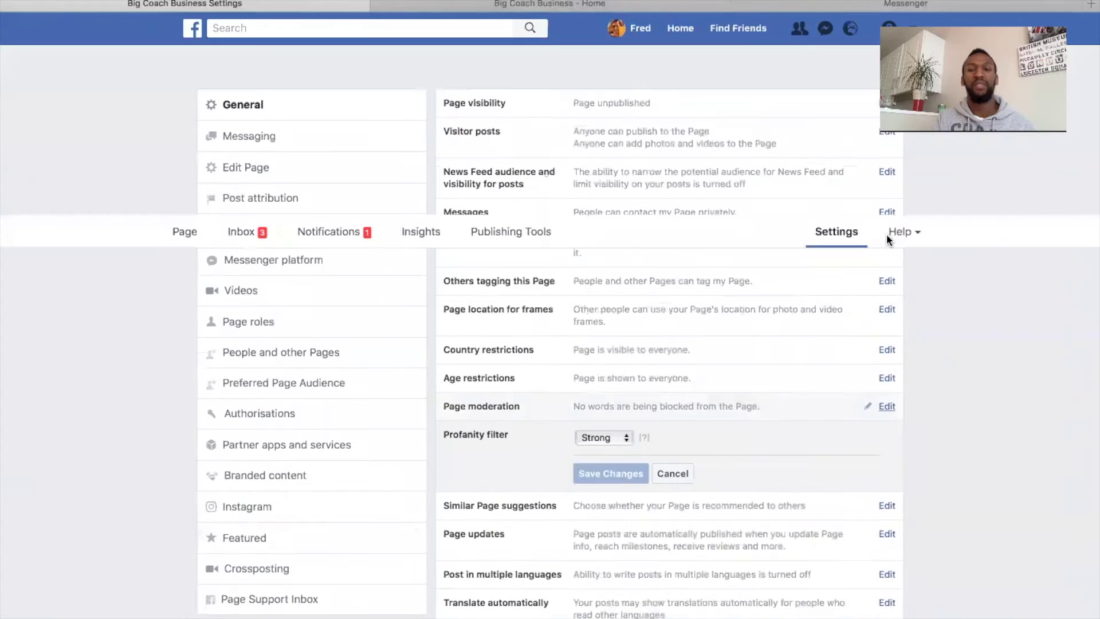
{"action": "left_click", "coordinate": [886, 235]}
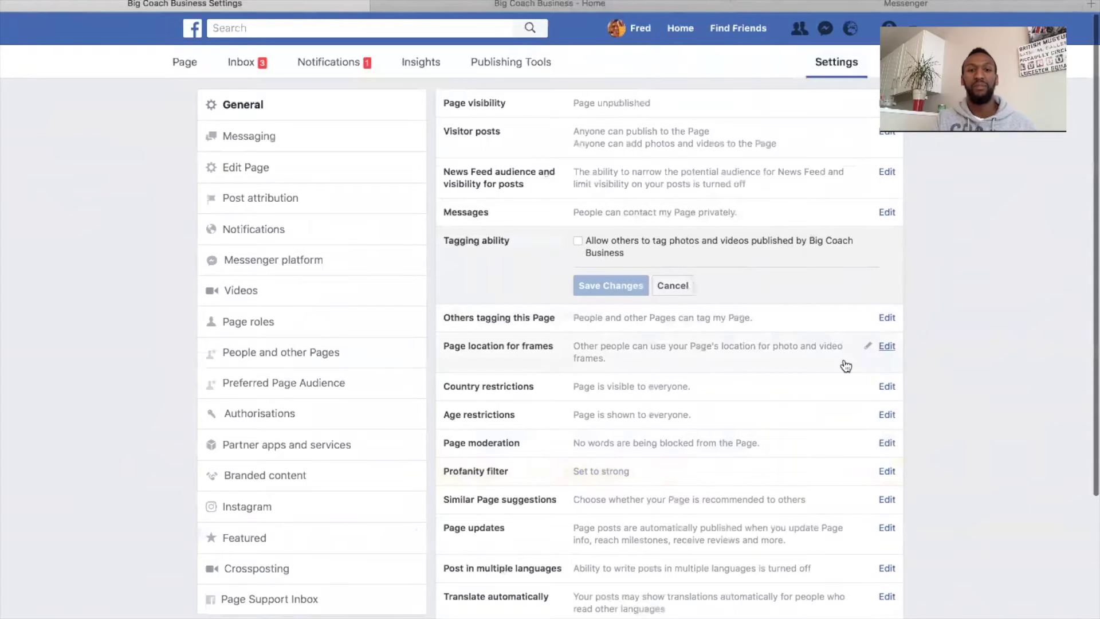
{"action": "scroll", "coordinate": [851, 439], "scroll_direction": "down", "scroll_amount": 1}
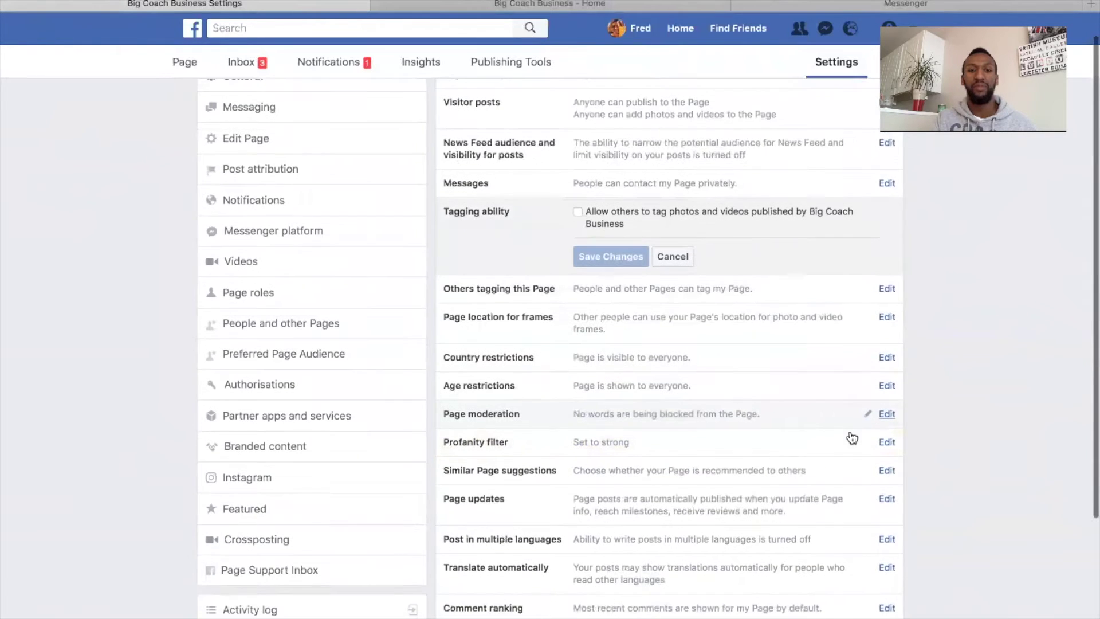
{"action": "left_click", "coordinate": [887, 411]}
{"action": "left_click", "coordinate": [656, 410]}
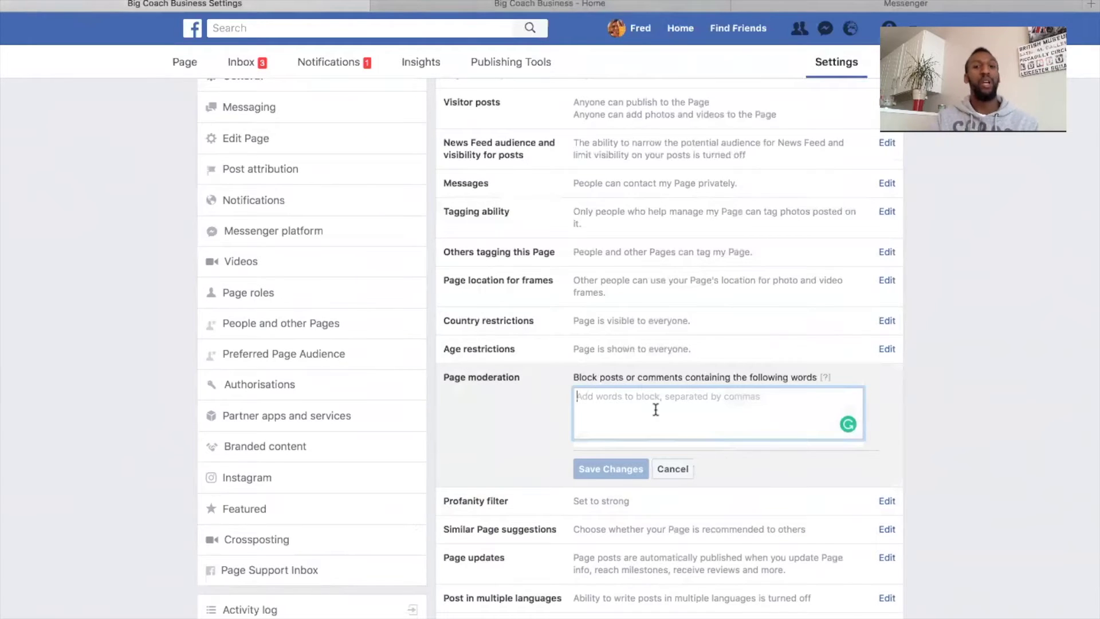
{"action": "scroll", "coordinate": [806, 339], "scroll_direction": "down", "scroll_amount": 5}
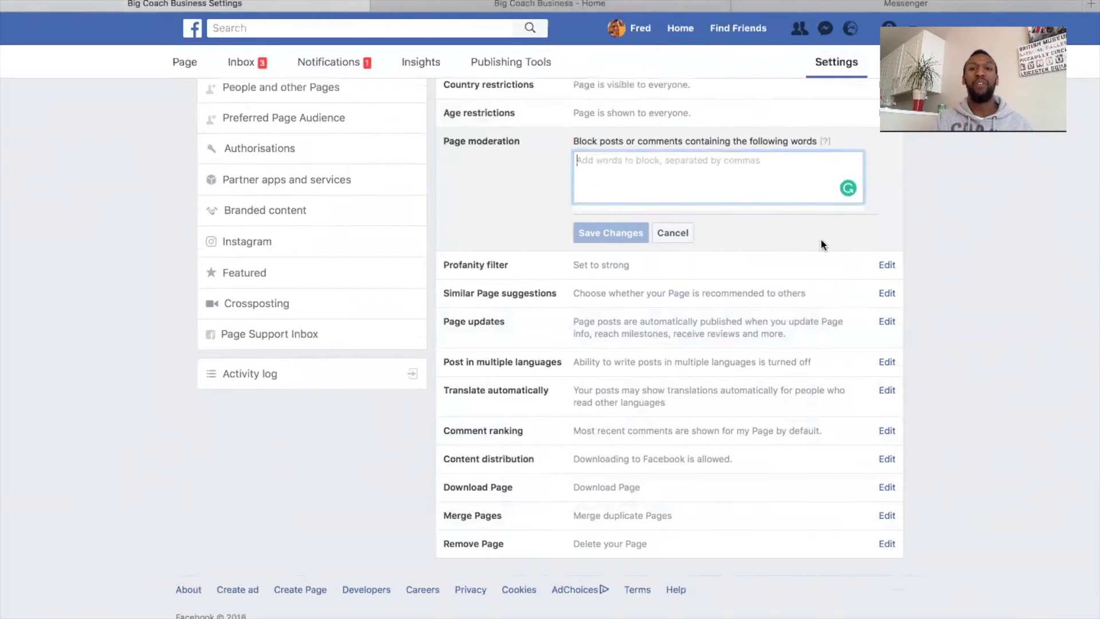
{"action": "scroll", "coordinate": [848, 472], "scroll_direction": "up", "scroll_amount": 1}
{"action": "scroll", "coordinate": [847, 471], "scroll_direction": "up", "scroll_amount": 5}
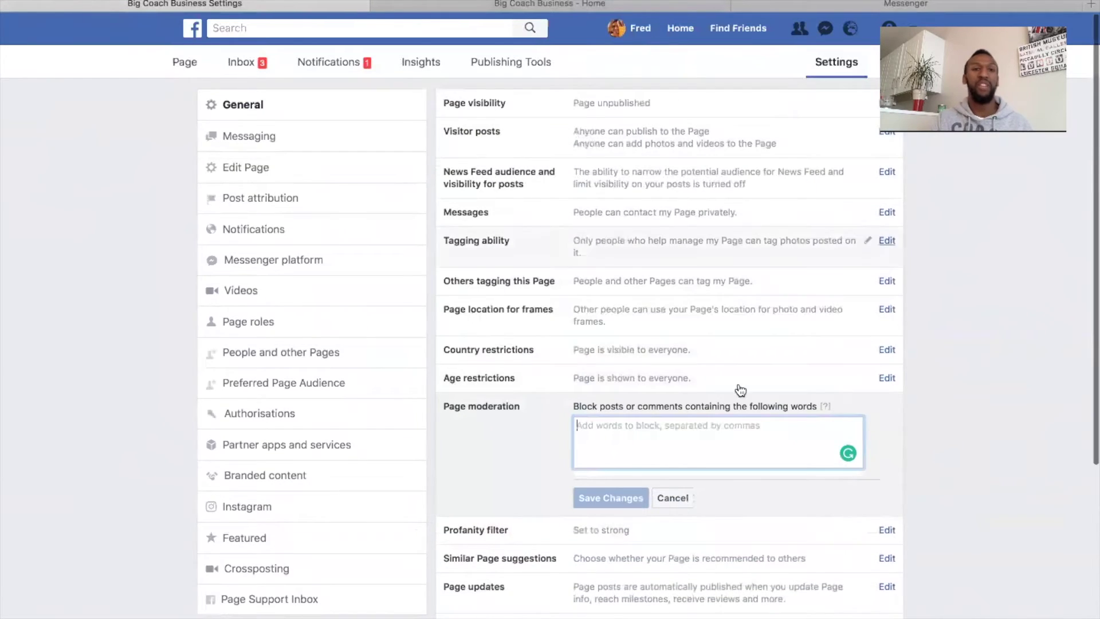
{"action": "left_click", "coordinate": [258, 136]}
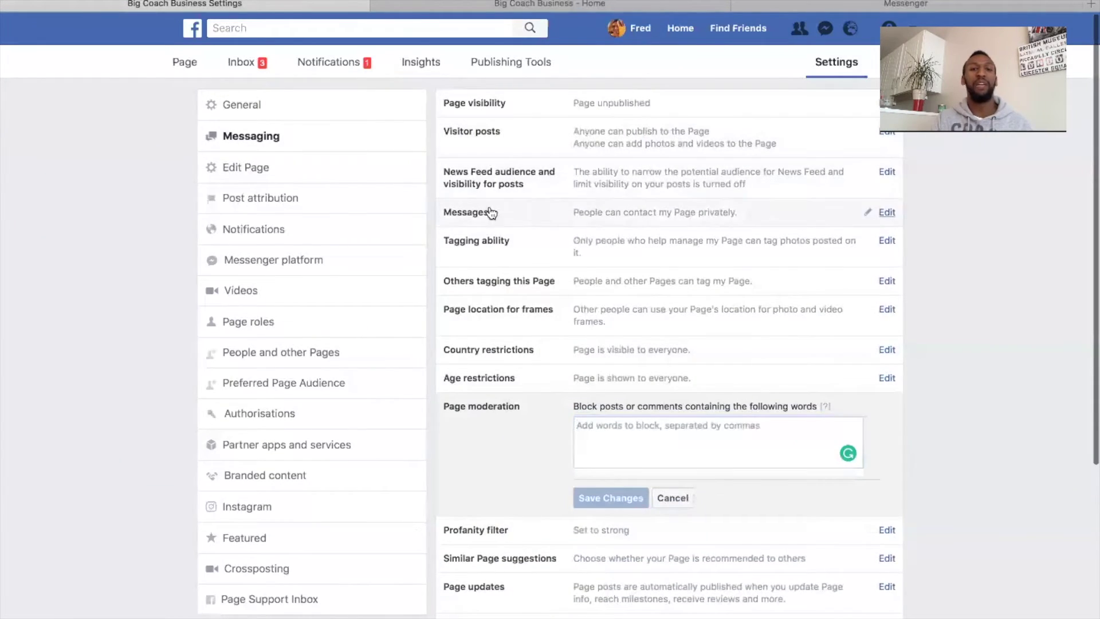
In Templates and Tabs, drag the Reviews tab above Services
{"action": "scroll", "coordinate": [528, 291], "scroll_direction": "up", "scroll_amount": 2}
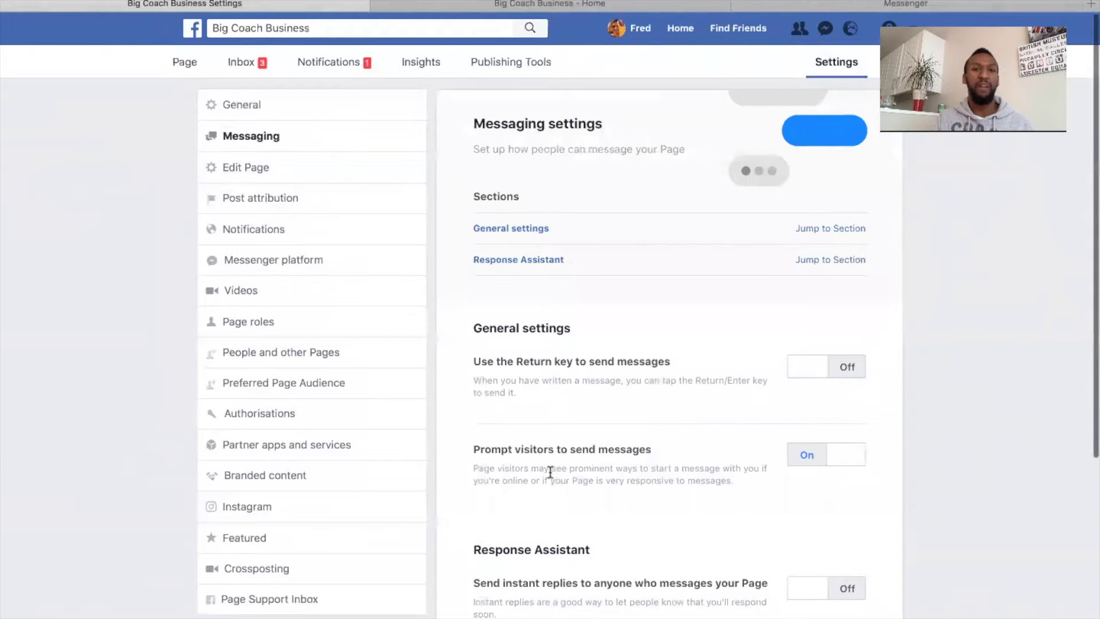
{"action": "left_click", "coordinate": [242, 168]}
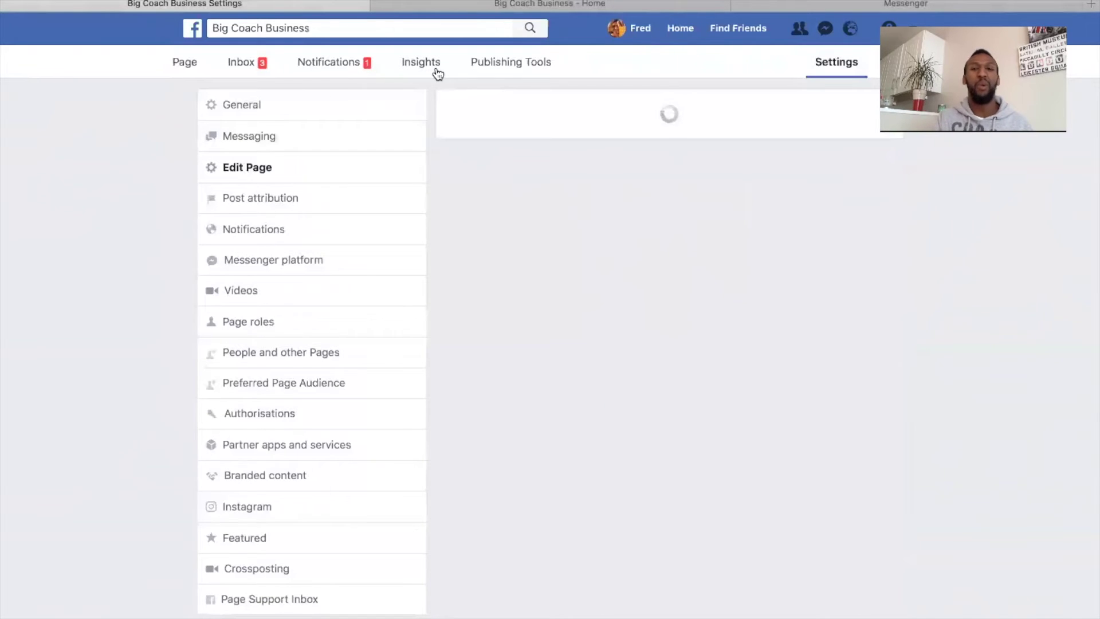
{"action": "scroll", "coordinate": [584, 294], "scroll_direction": "down", "scroll_amount": 3}
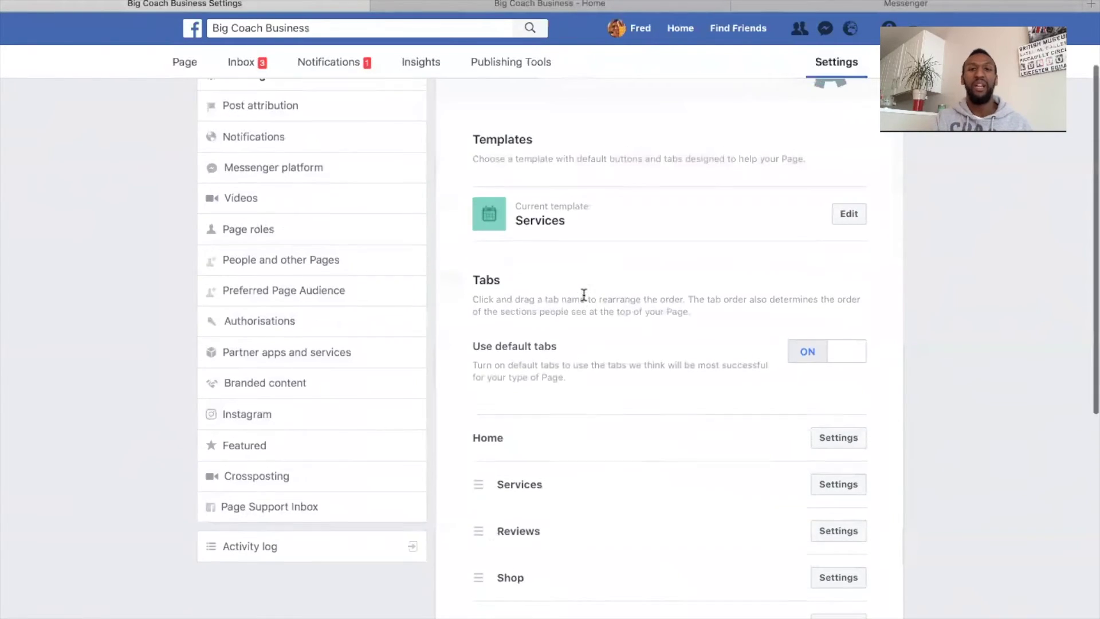
{"action": "scroll", "coordinate": [663, 266], "scroll_direction": "down", "scroll_amount": 5}
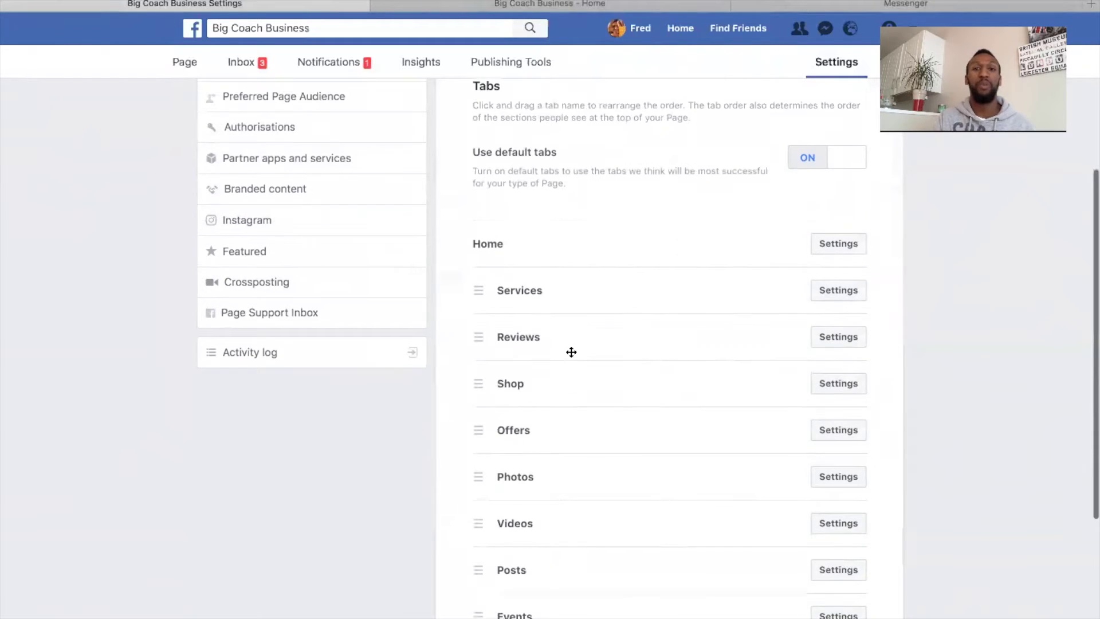
{"action": "scroll", "coordinate": [569, 352], "scroll_direction": "down", "scroll_amount": 2}
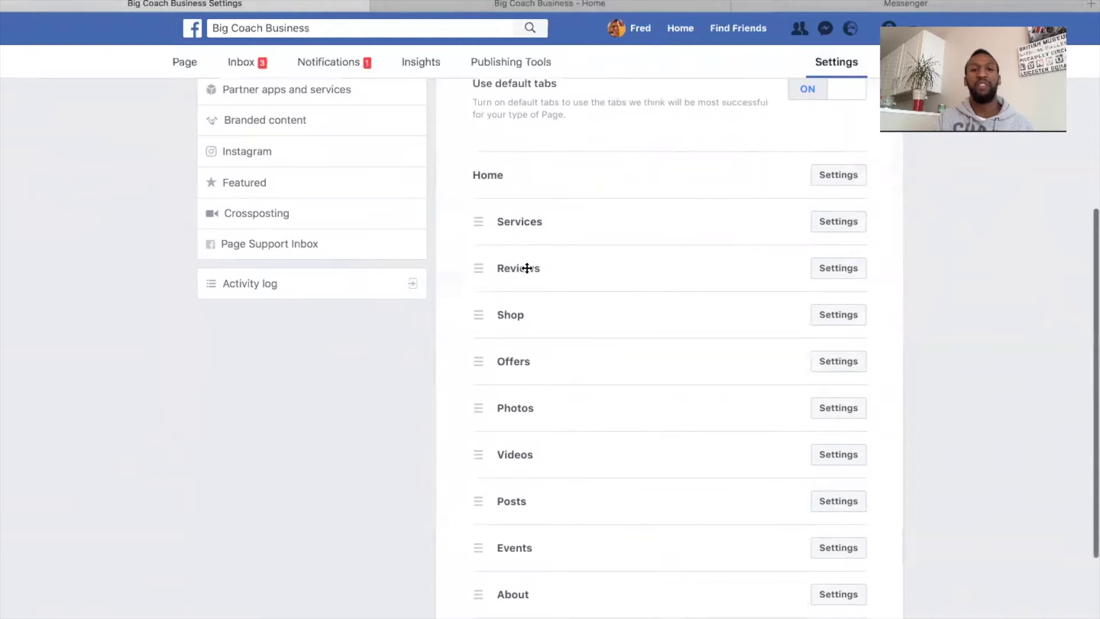
{"action": "left_click_drag", "start_coordinate": [478, 268], "coordinate": [478, 210]}
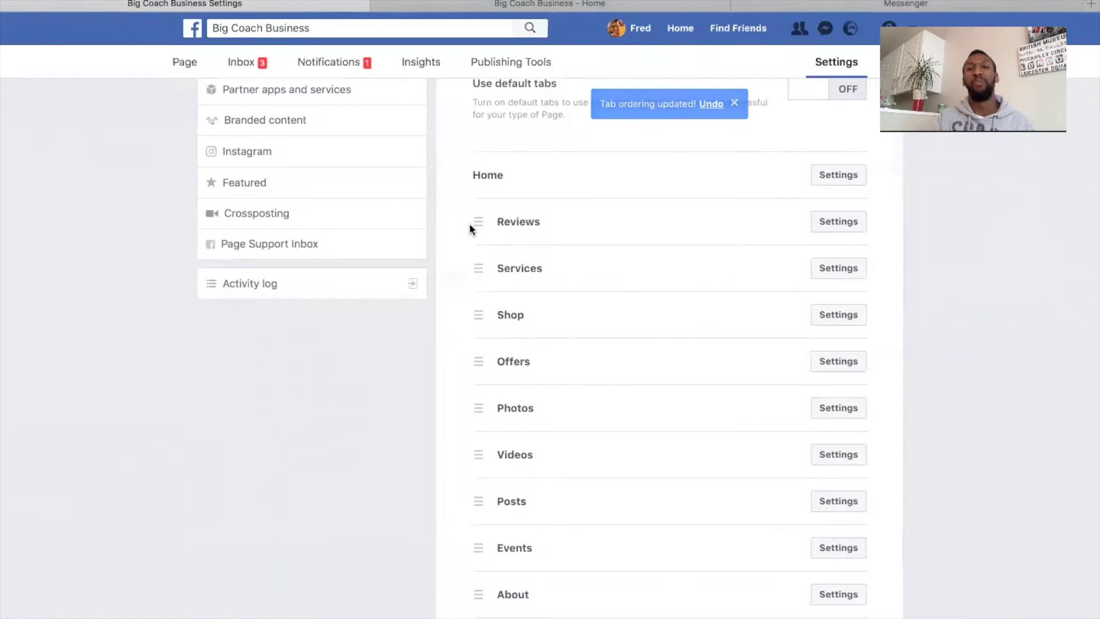
{"action": "scroll", "coordinate": [545, 341], "scroll_direction": "down", "scroll_amount": 3}
{"action": "scroll", "coordinate": [545, 342], "scroll_direction": "down", "scroll_amount": 2}
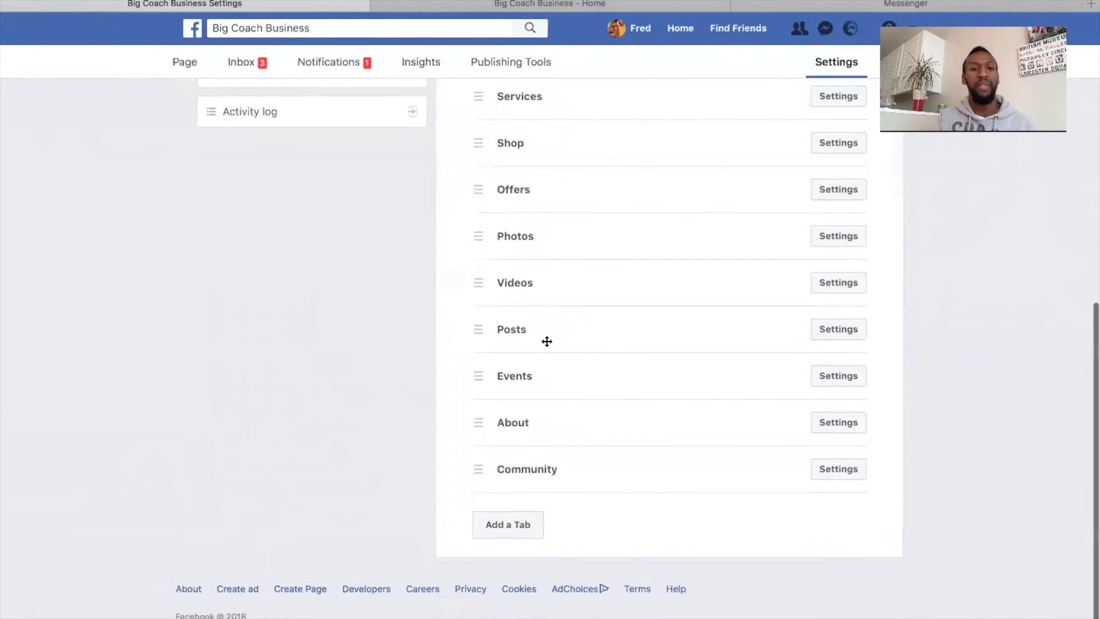
{"action": "scroll", "coordinate": [545, 342], "scroll_direction": "up", "scroll_amount": 3}
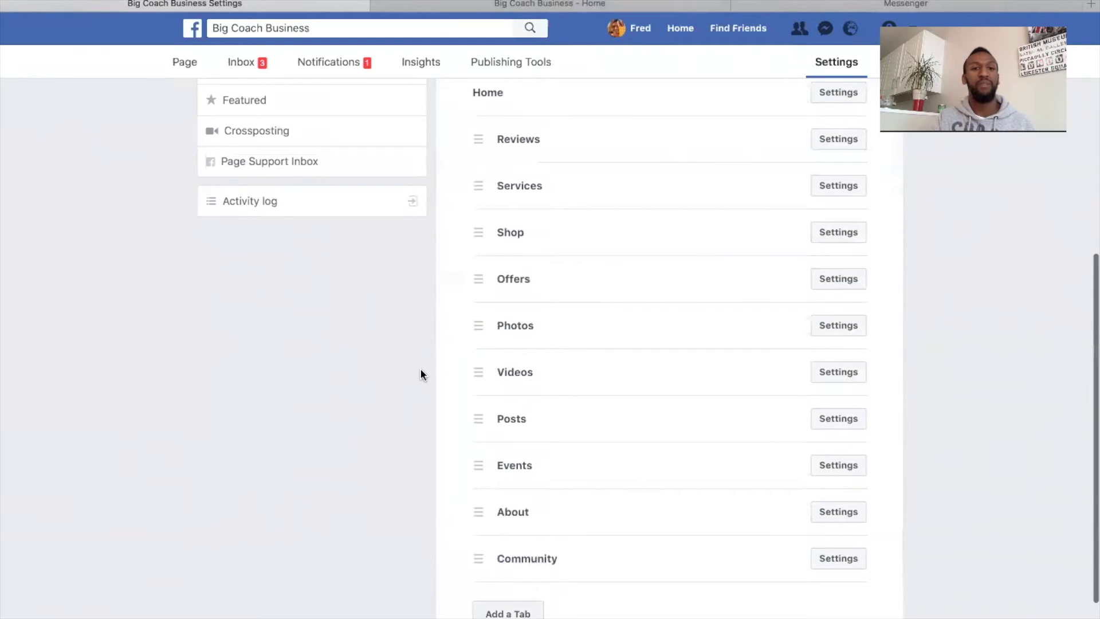
{"action": "scroll", "coordinate": [421, 375], "scroll_direction": "up", "scroll_amount": 8}
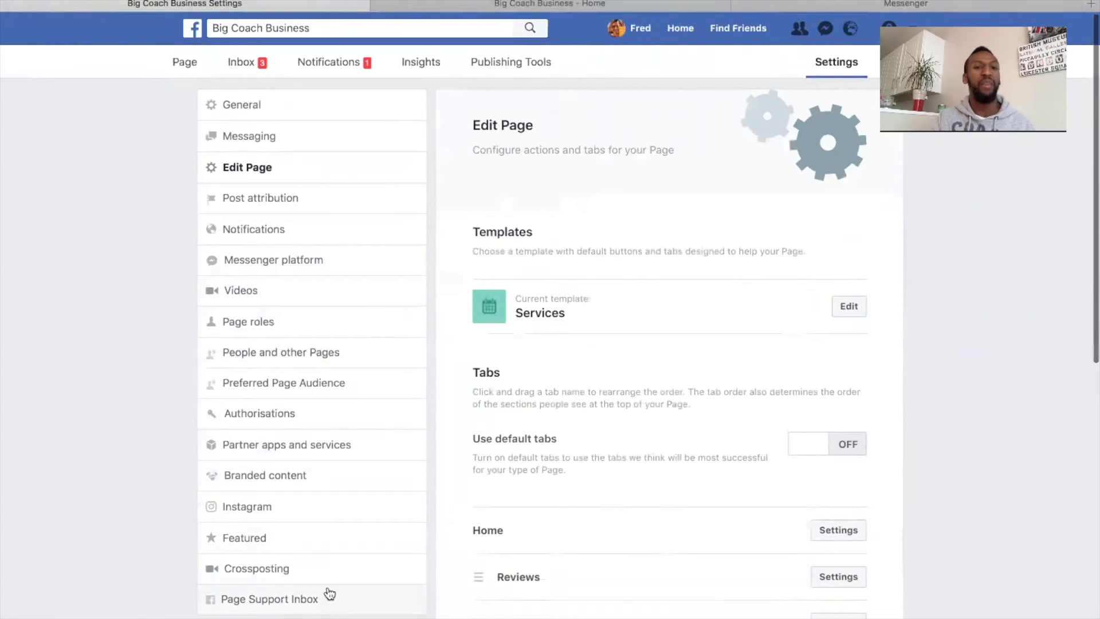
In Page roles, pick the person from the suggestions and assign the Admin role
{"action": "left_click", "coordinate": [263, 320]}
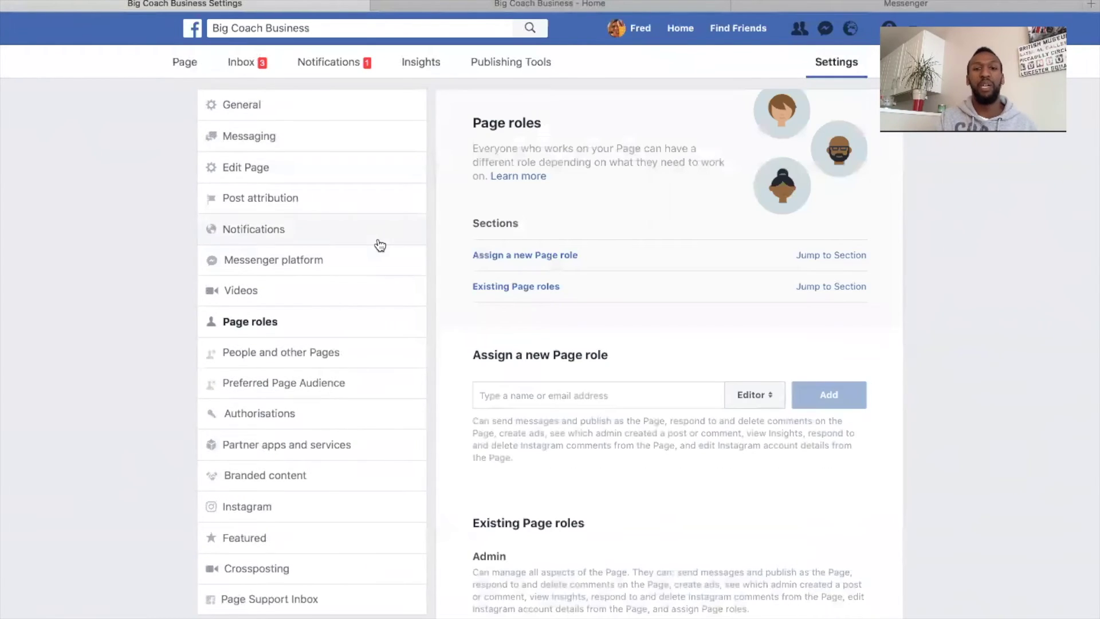
{"action": "scroll", "coordinate": [621, 355], "scroll_direction": "down", "scroll_amount": 5}
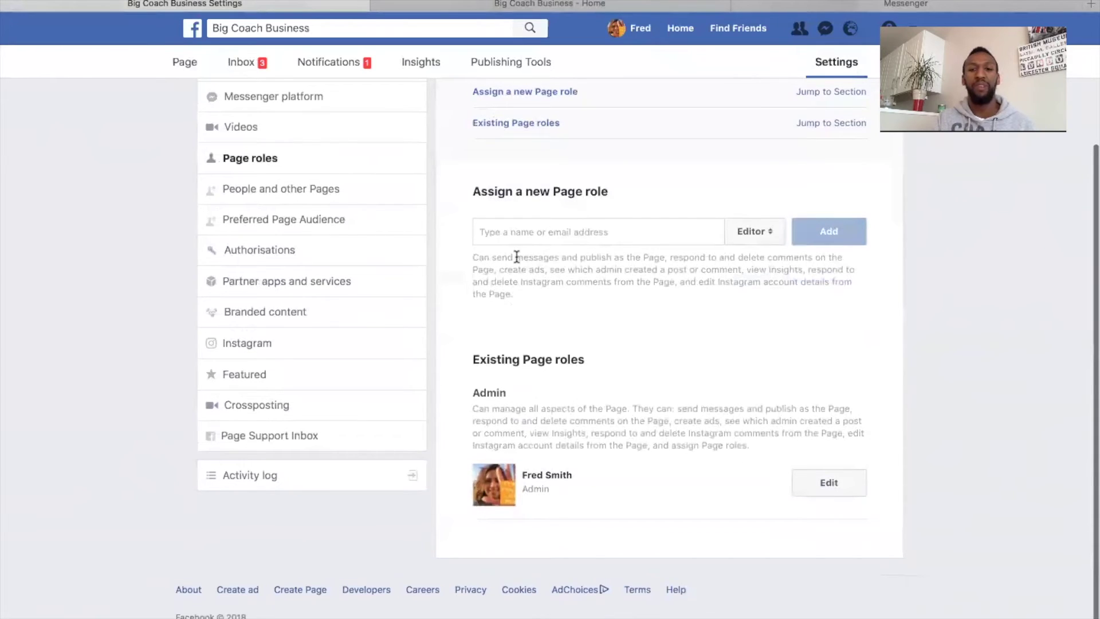
{"action": "left_click", "coordinate": [521, 248]}
{"action": "type", "text": "a"}
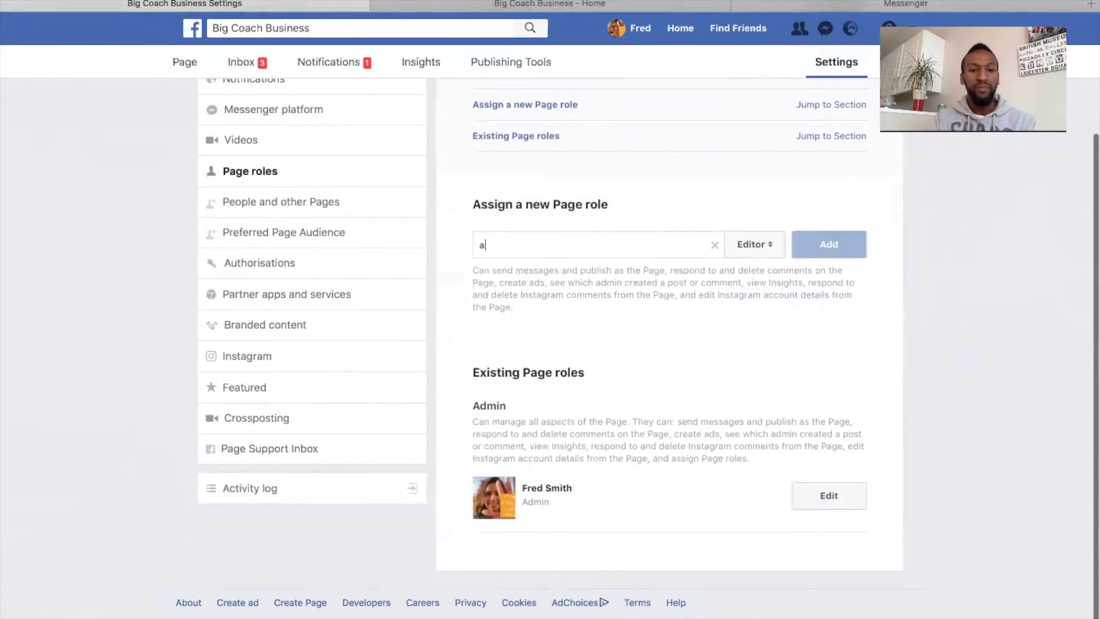
{"action": "type", "text": "fro"}
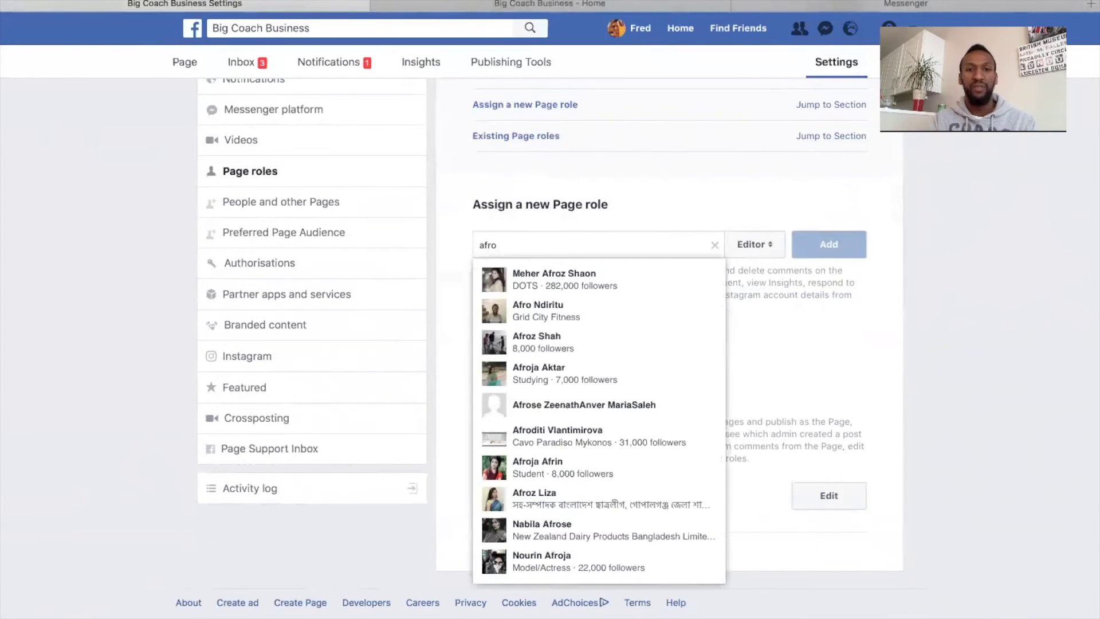
{"action": "left_click", "coordinate": [659, 280]}
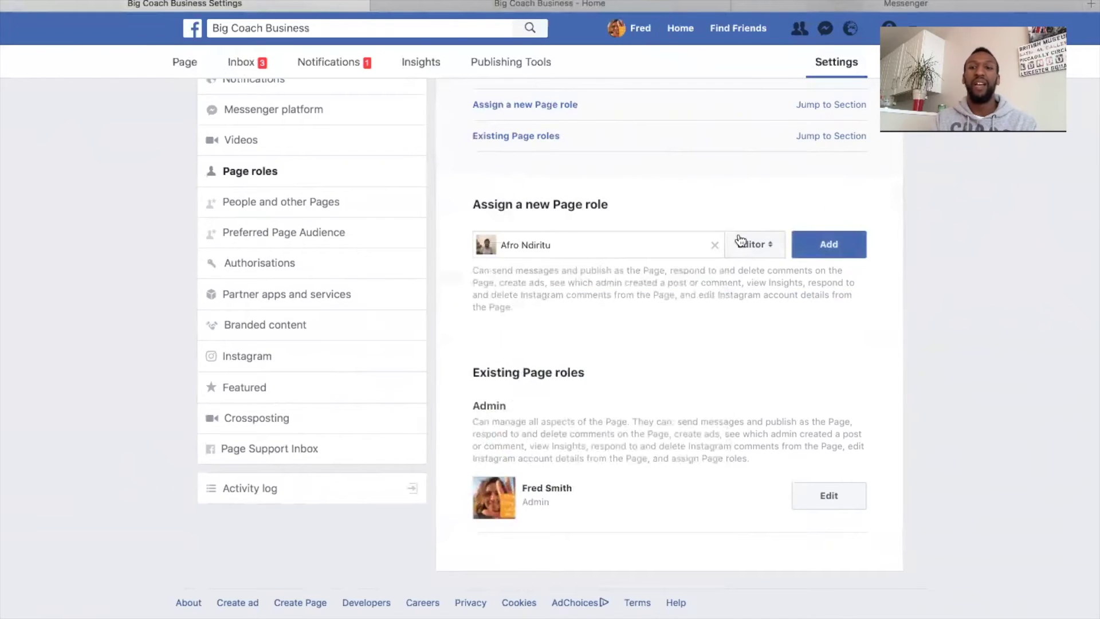
{"action": "left_click", "coordinate": [764, 244]}
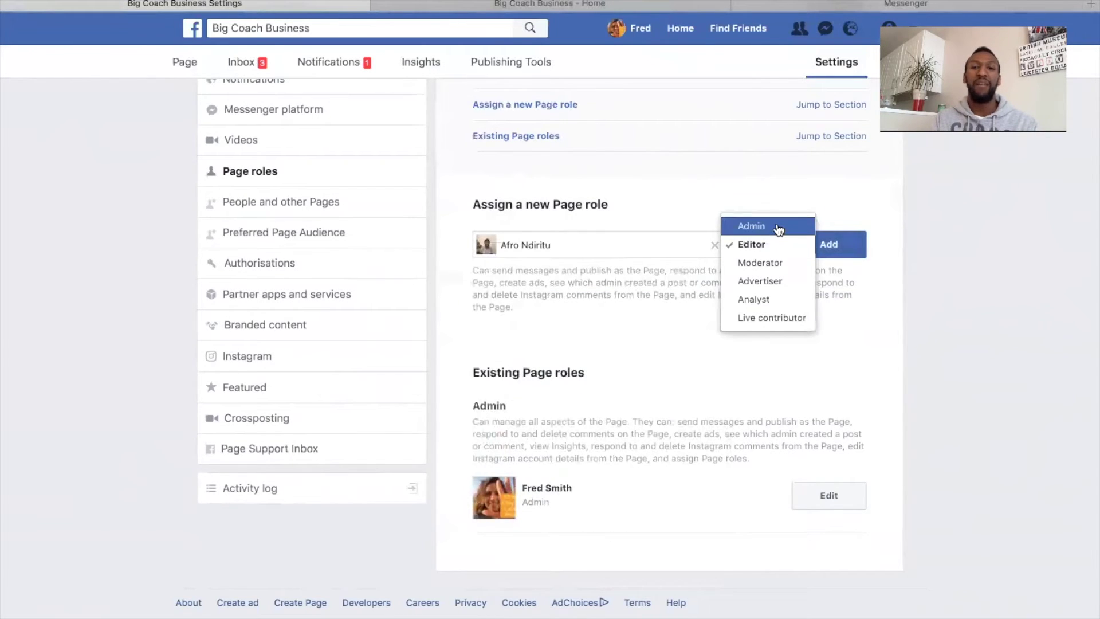
{"action": "left_click", "coordinate": [778, 228]}
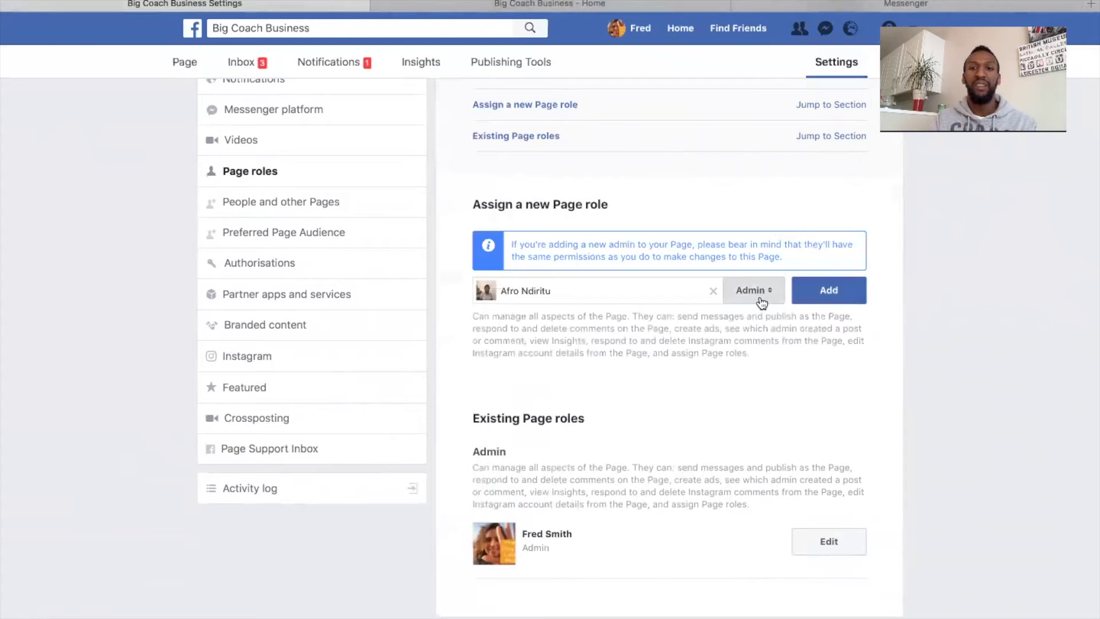
{"action": "left_click", "coordinate": [763, 300]}
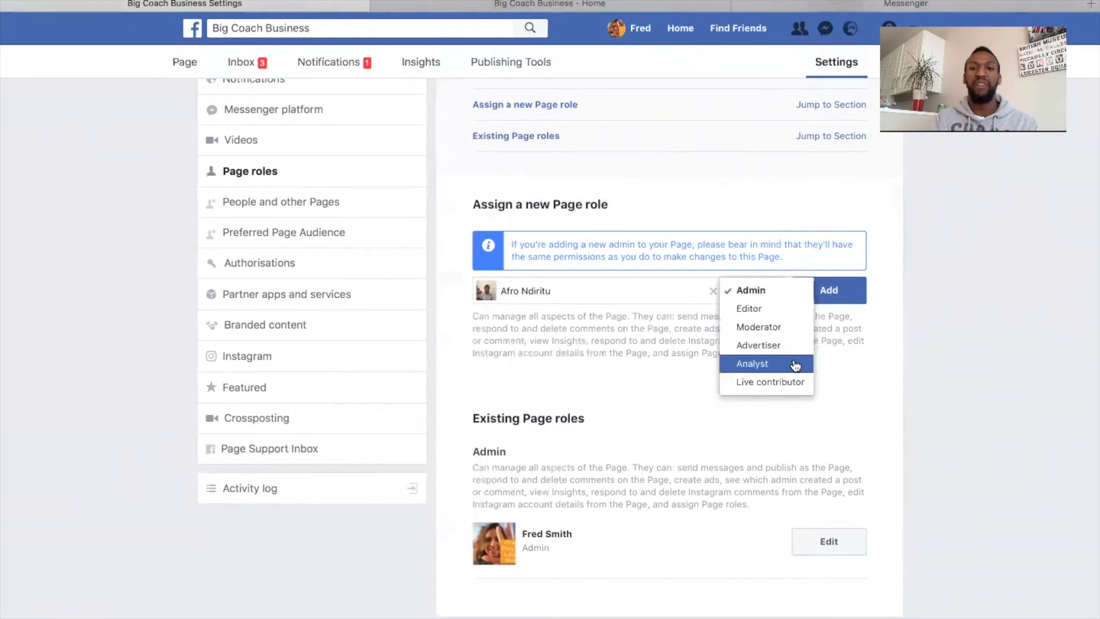
{"action": "left_click", "coordinate": [858, 328]}
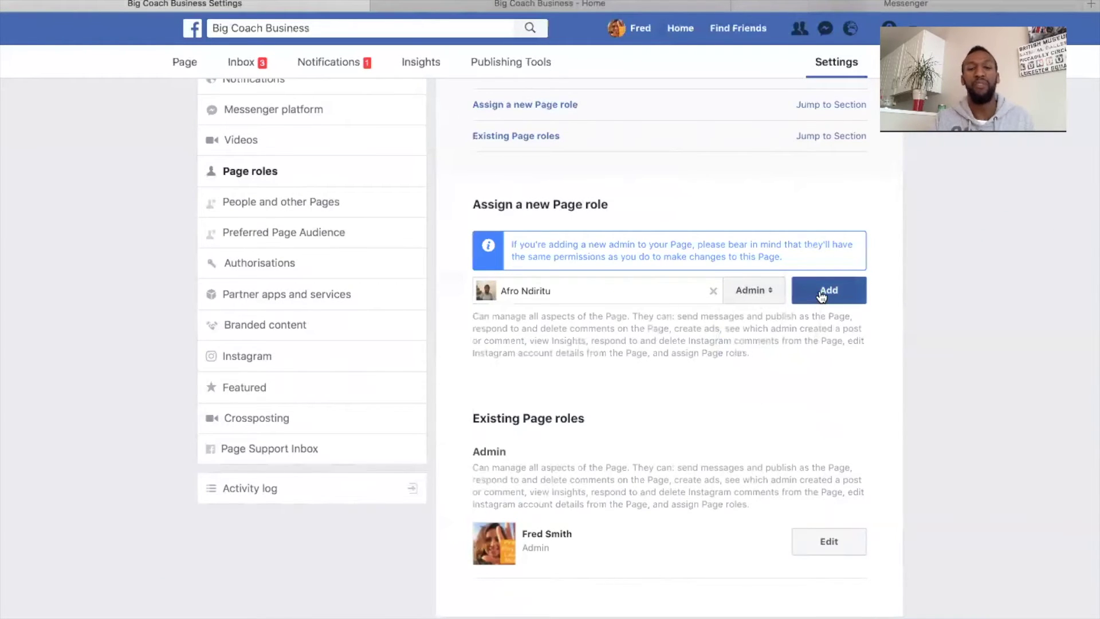
{"action": "left_click", "coordinate": [777, 291]}
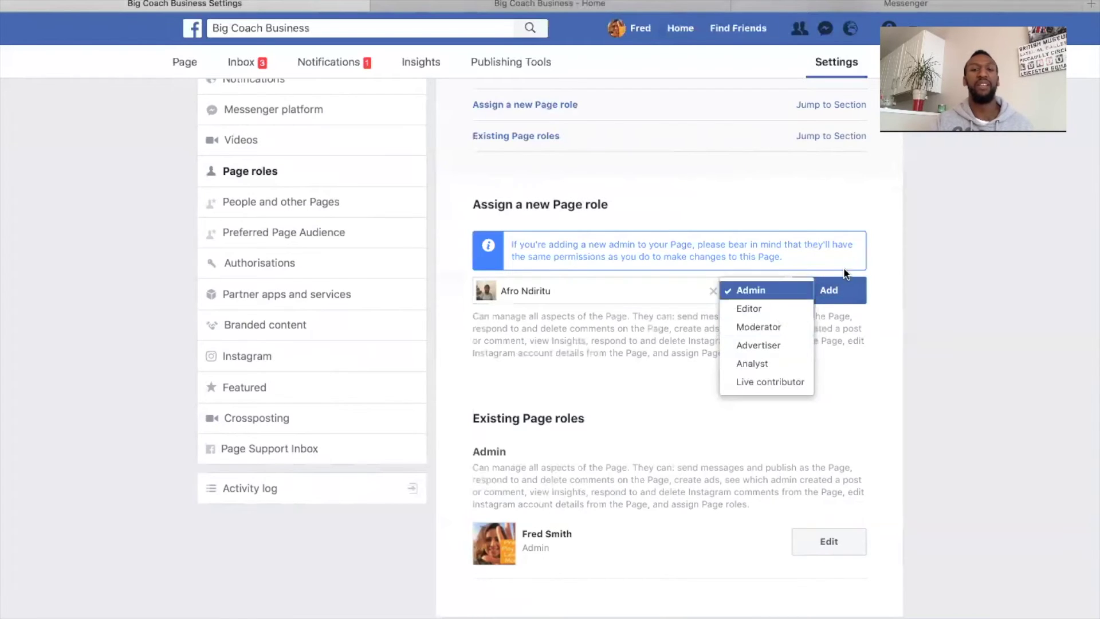
{"action": "left_click", "coordinate": [748, 289]}
Send the Admin invitation and confirm it with the account password
{"action": "left_click", "coordinate": [852, 290]}
{"action": "left_click", "coordinate": [523, 285]}
{"action": "type", "text": "•••"}
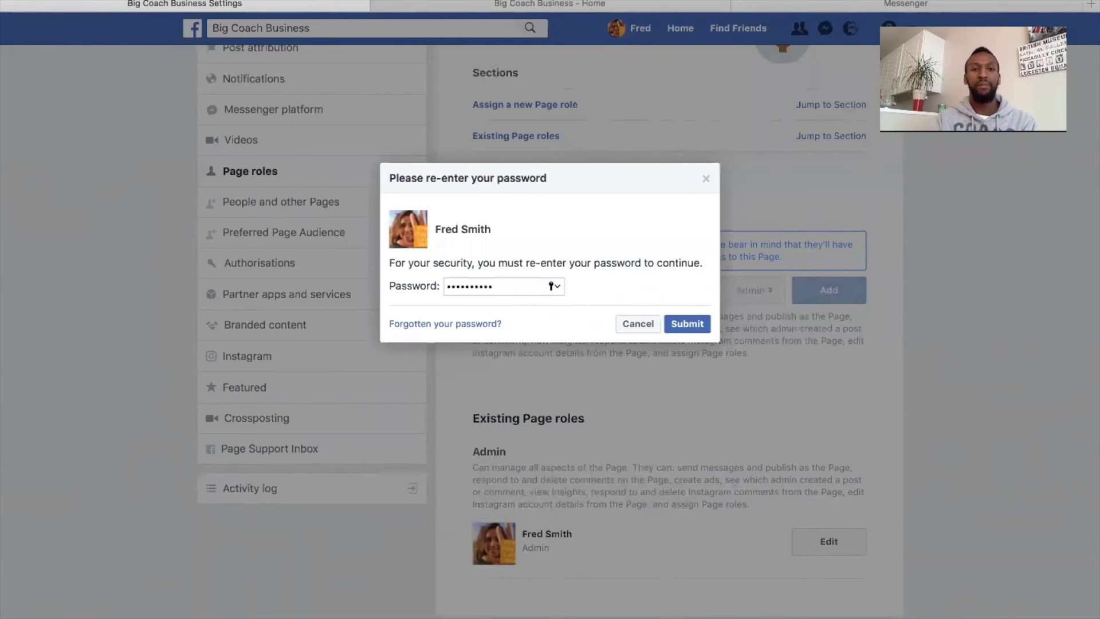
{"action": "type", "text": "•••••••"}
{"action": "key", "text": "Return"}
{"action": "scroll", "coordinate": [630, 335], "scroll_direction": "up", "scroll_amount": 3}
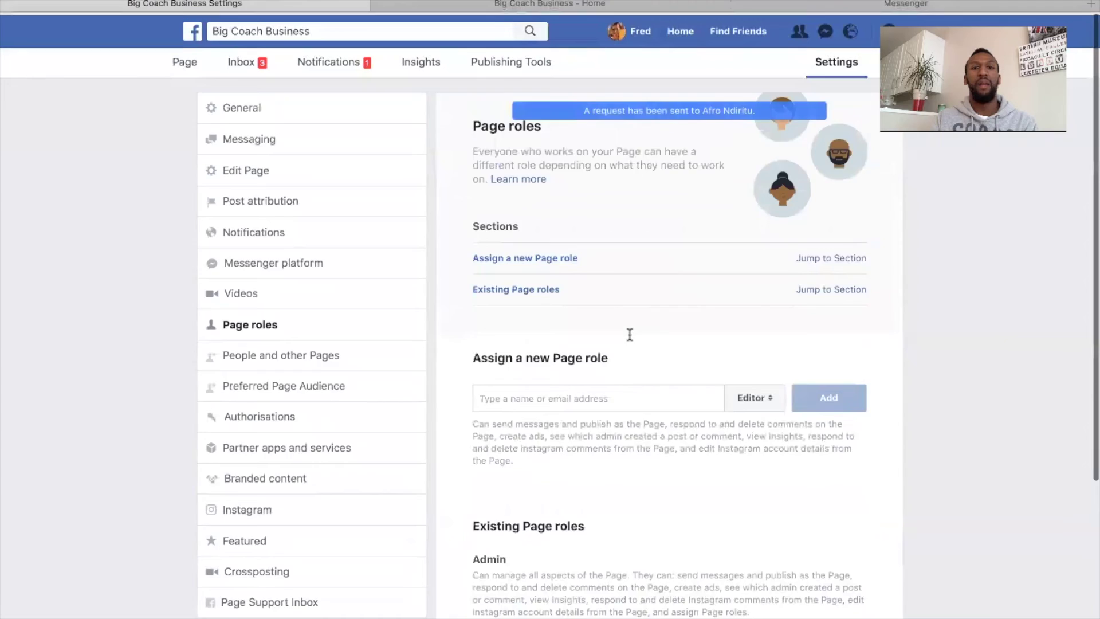
{"action": "scroll", "coordinate": [629, 334], "scroll_direction": "down", "scroll_amount": 5}
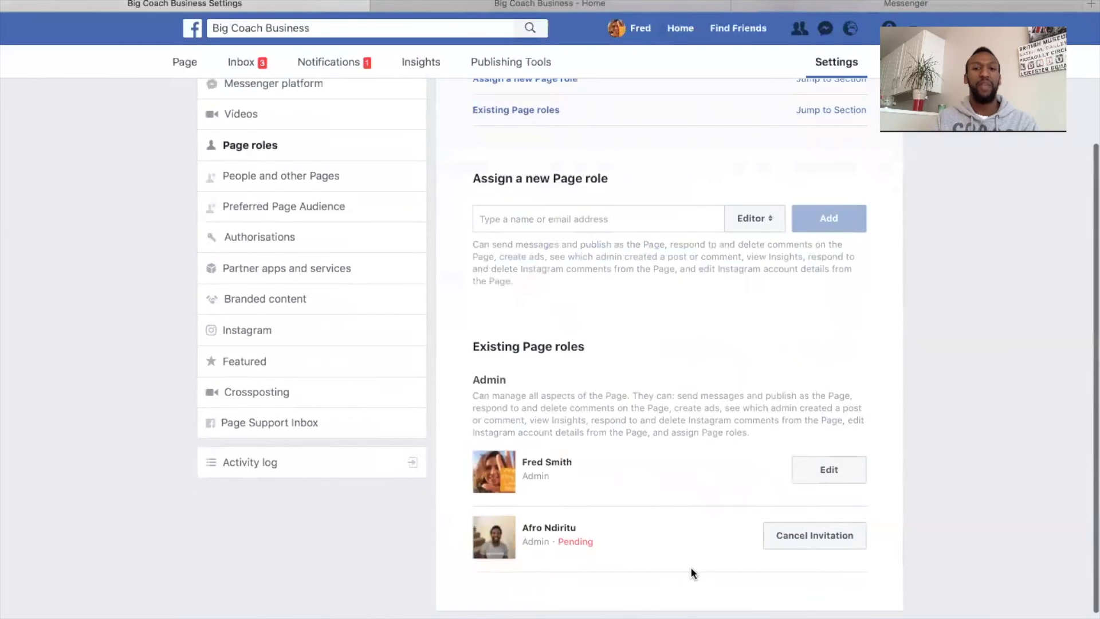
{"action": "scroll", "coordinate": [692, 573], "scroll_direction": "up", "scroll_amount": 1}
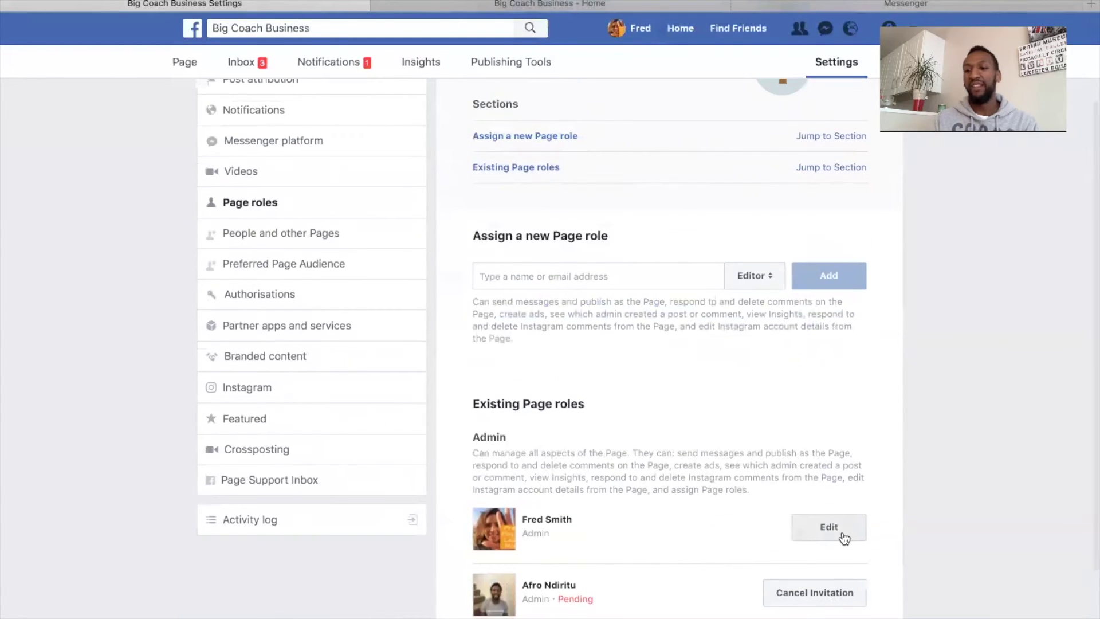
{"action": "scroll", "coordinate": [686, 358], "scroll_direction": "up", "scroll_amount": 3}
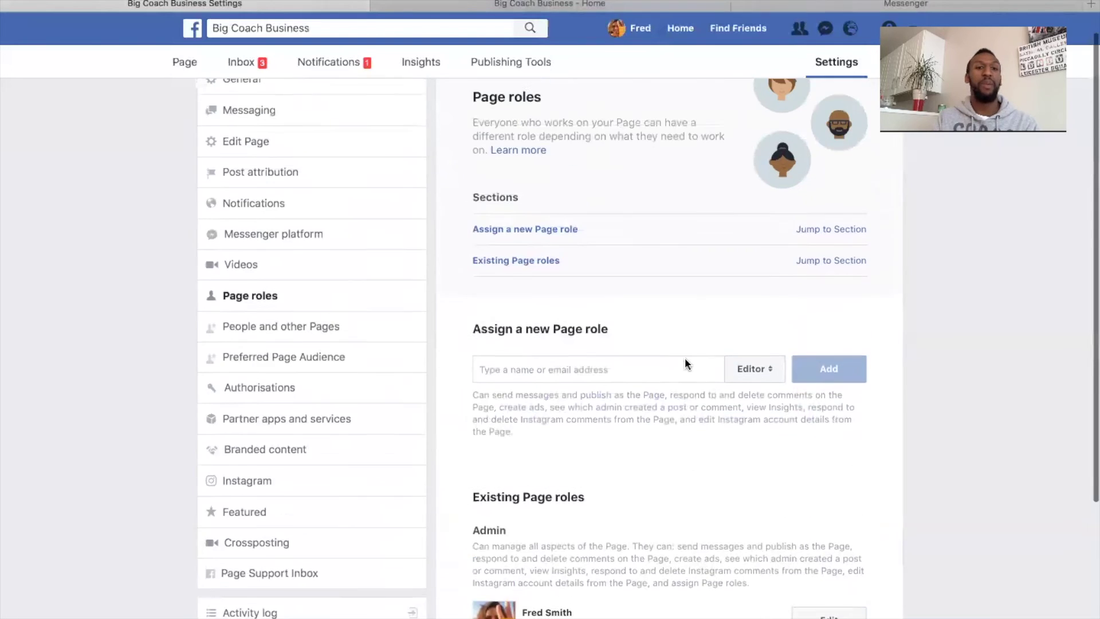
{"action": "left_click", "coordinate": [343, 281]}
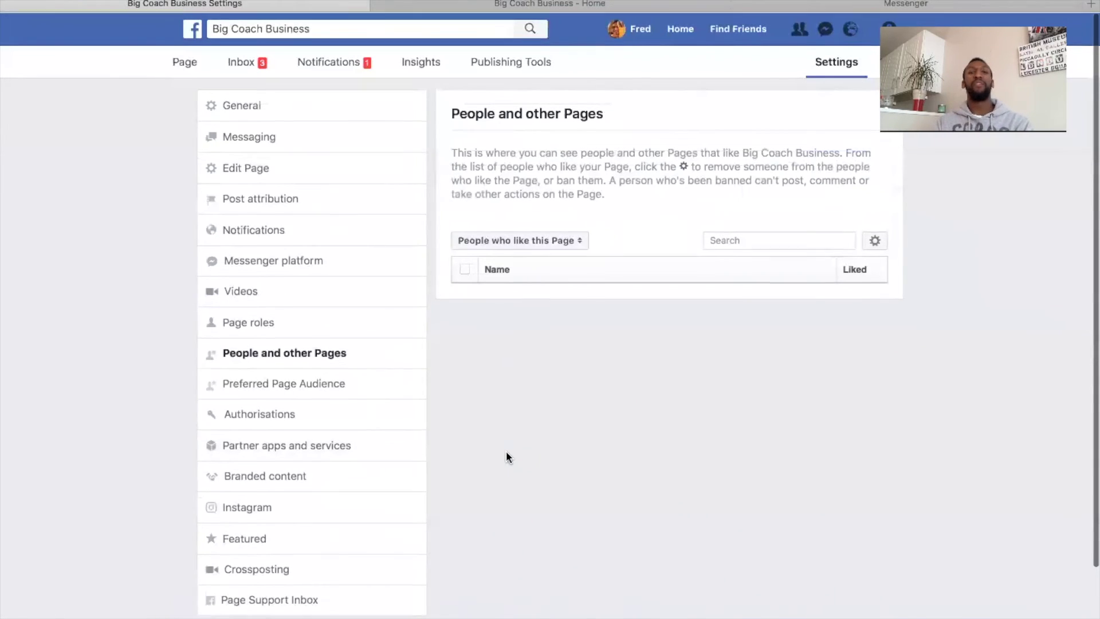
Scroll through the People and other Pages settings back to the top
{"action": "scroll", "coordinate": [507, 451], "scroll_direction": "down", "scroll_amount": 1}
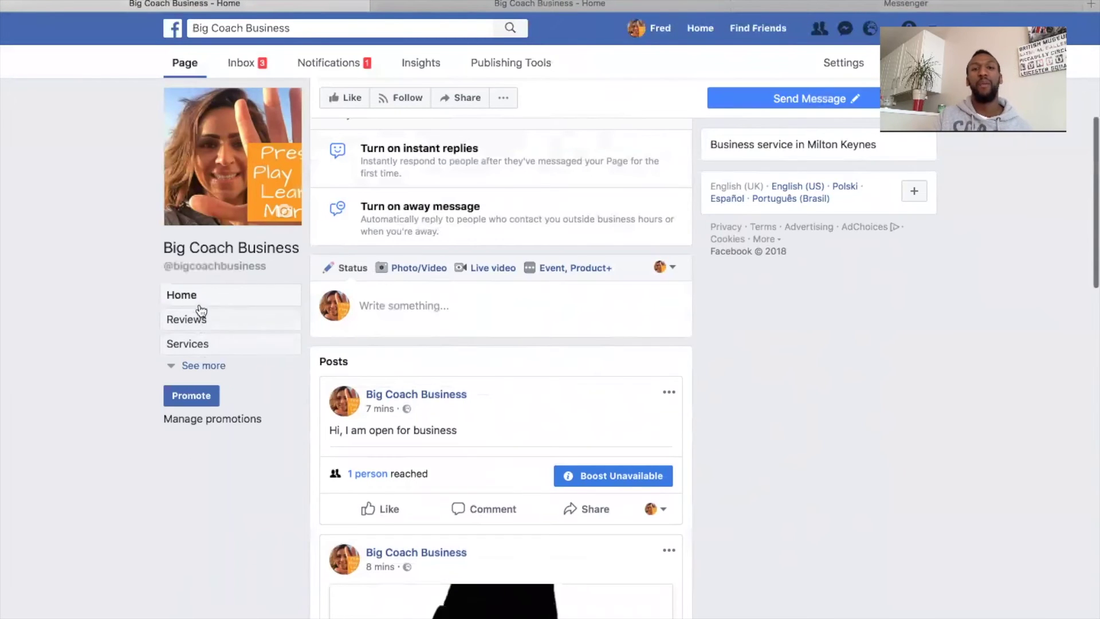
{"action": "scroll", "coordinate": [343, 298], "scroll_direction": "up", "scroll_amount": 1}
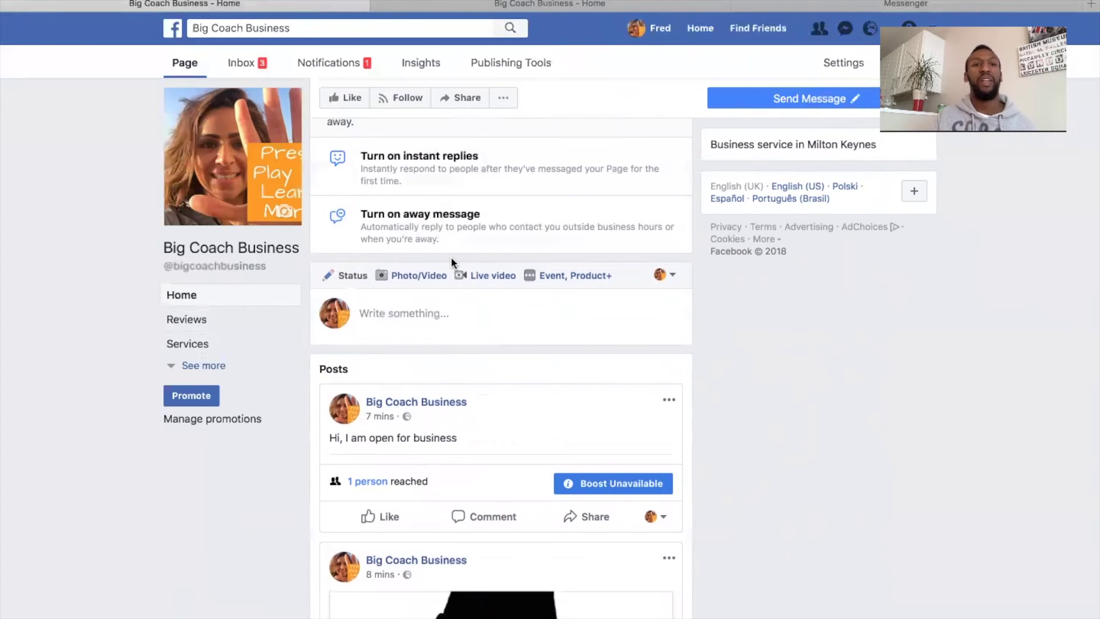
{"action": "scroll", "coordinate": [639, 317], "scroll_direction": "up", "scroll_amount": 2}
{"action": "scroll", "coordinate": [639, 317], "scroll_direction": "up", "scroll_amount": 10}
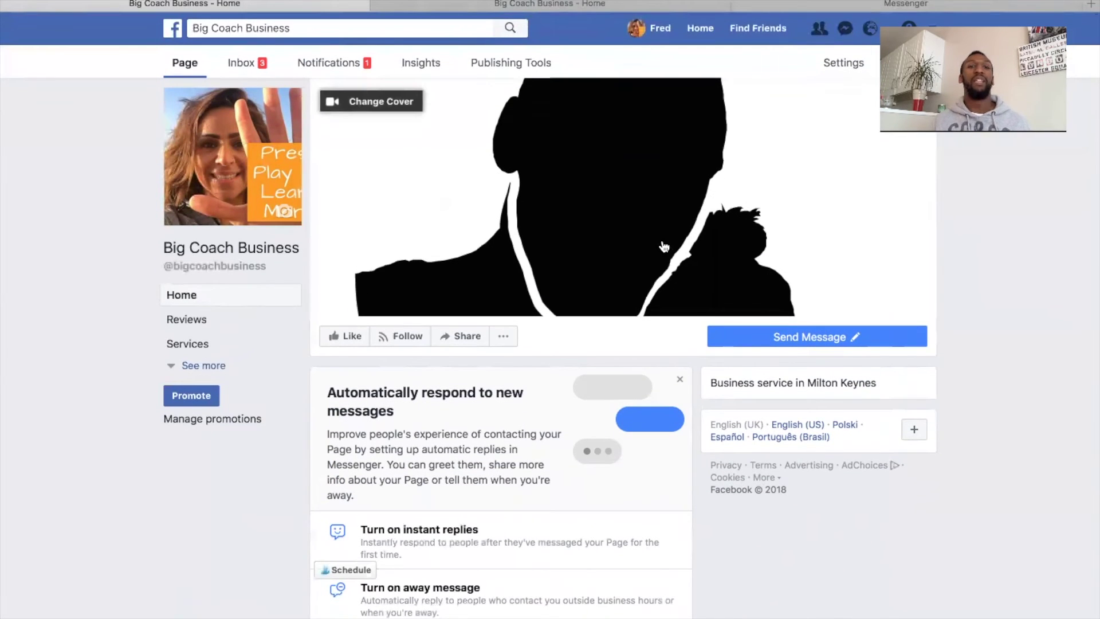